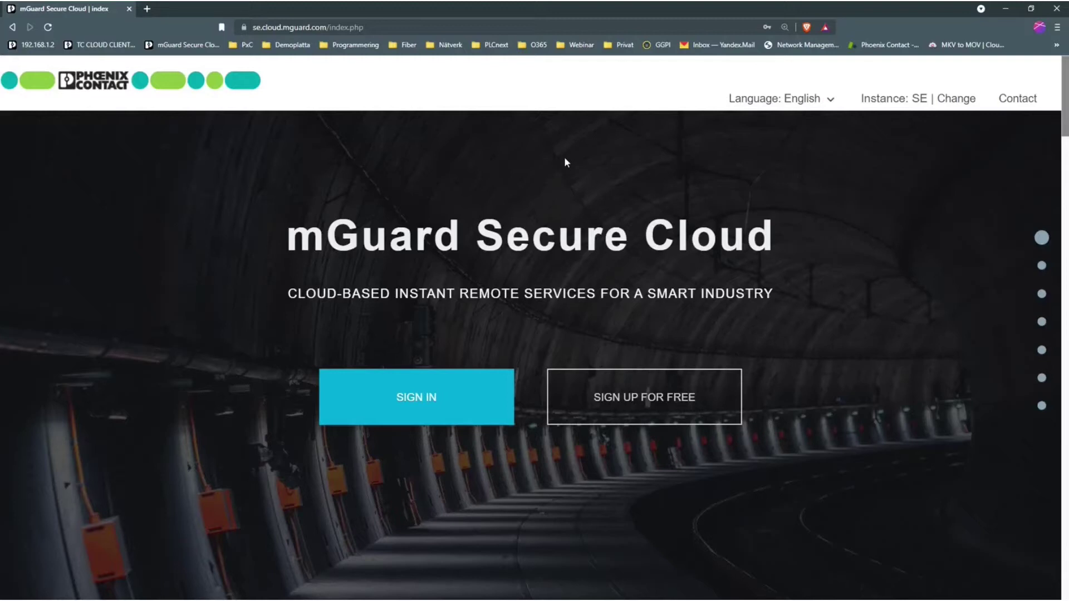
Sign in with the saved account and user credentials, then show the Service Workstations overview.
left_click(431, 400)
left_click(470, 258)
left_click(474, 283)
left_click(474, 296)
left_click(473, 316)
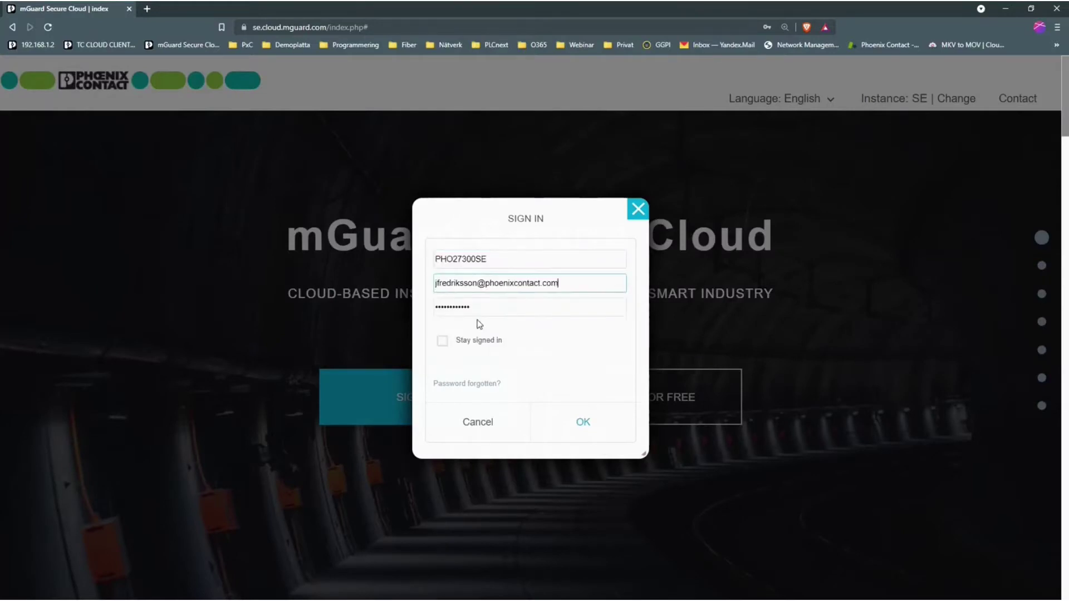
left_click(562, 429)
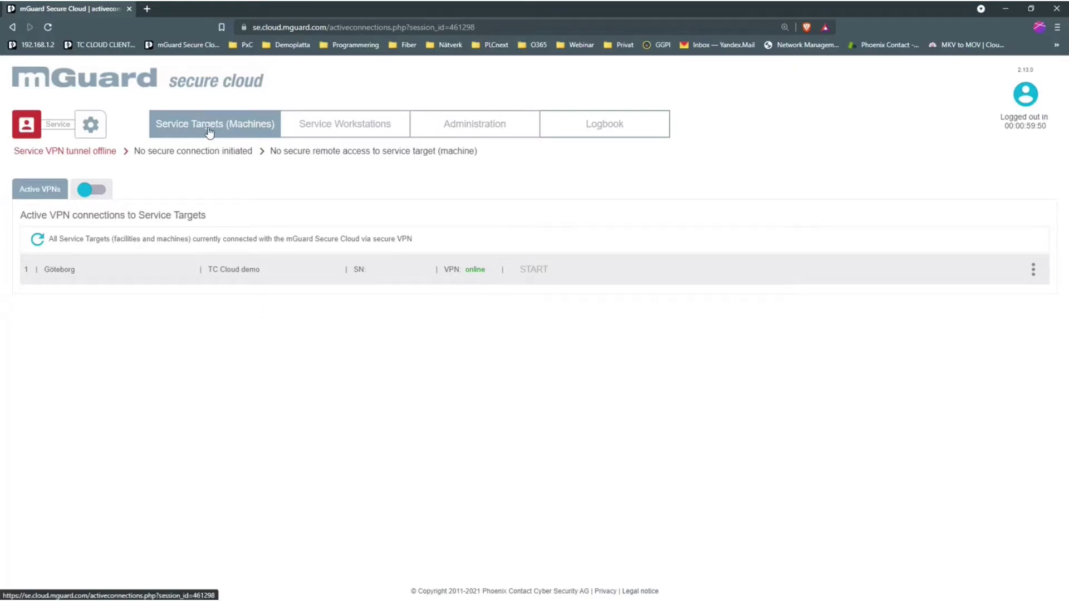
left_click(340, 129)
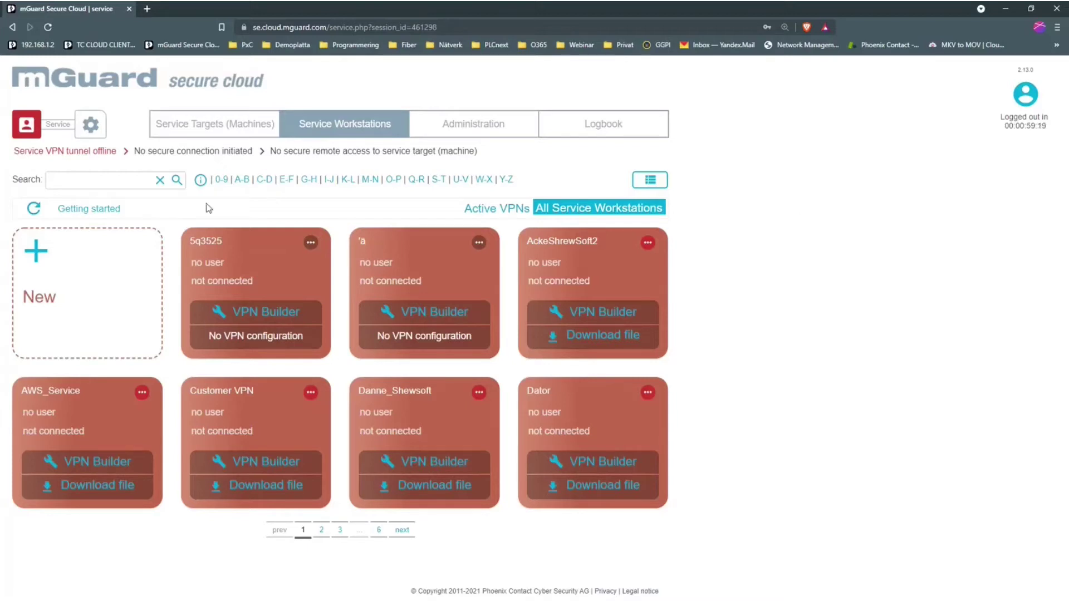
List all service workstations, then open the VPN Builder for row 9's Shrew Soft VPN workstation.
left_click(656, 185)
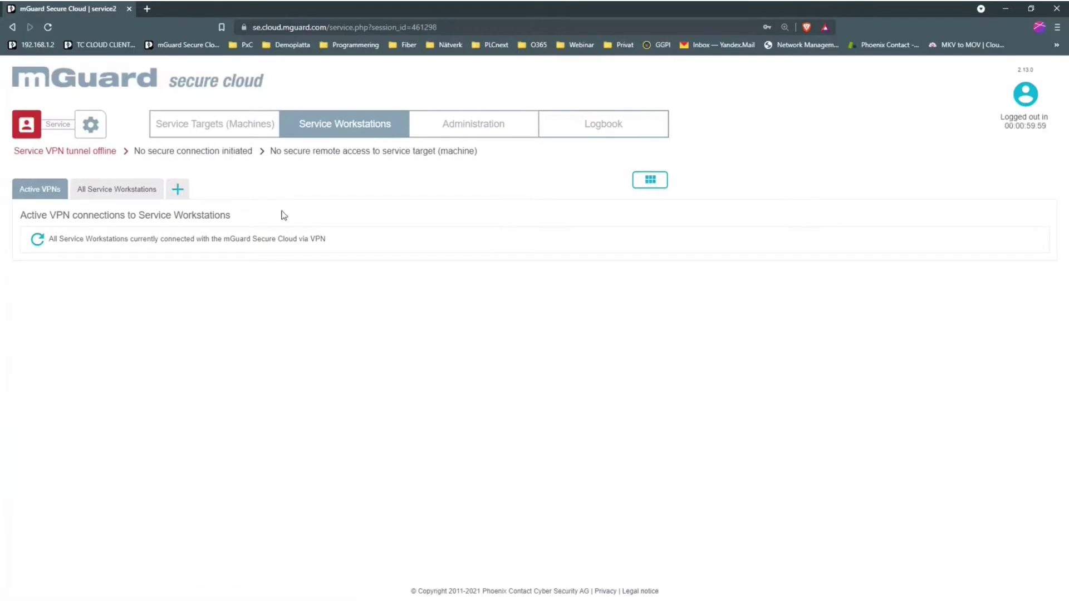
left_click(132, 196)
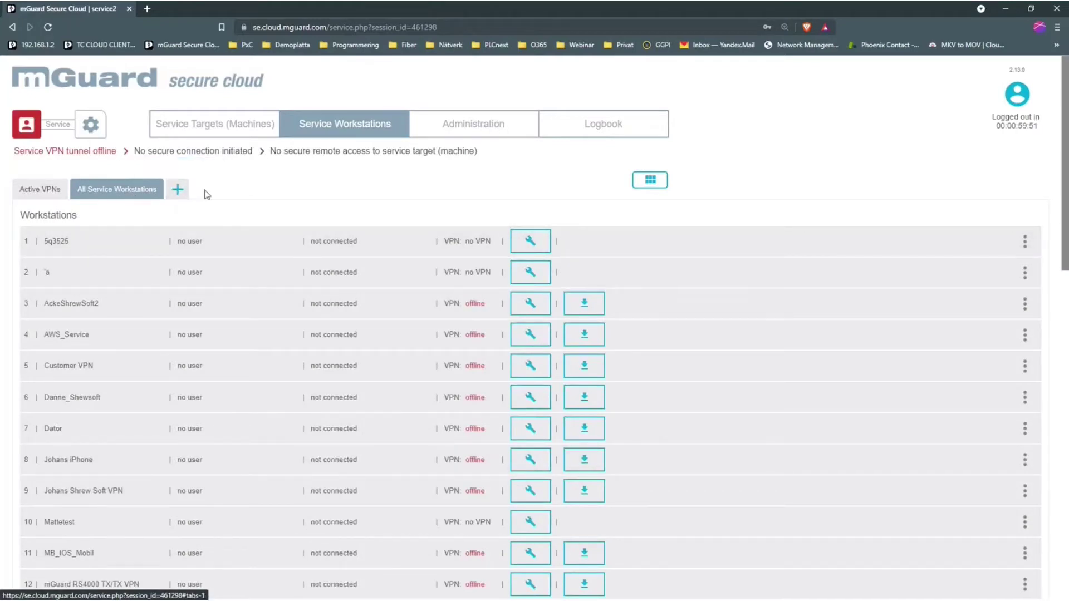
left_click(178, 189)
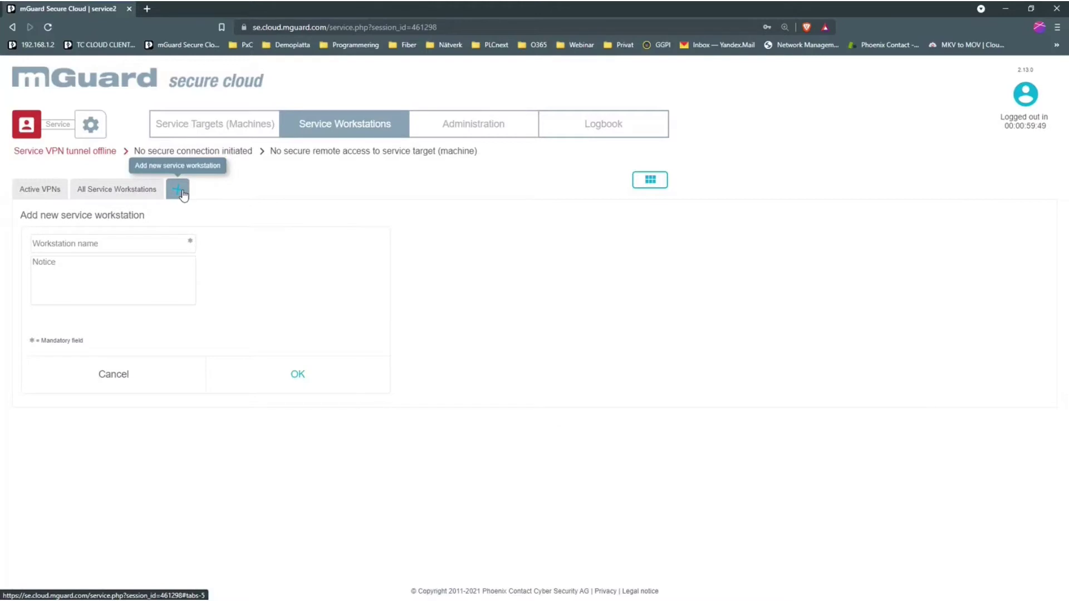
left_click(91, 243)
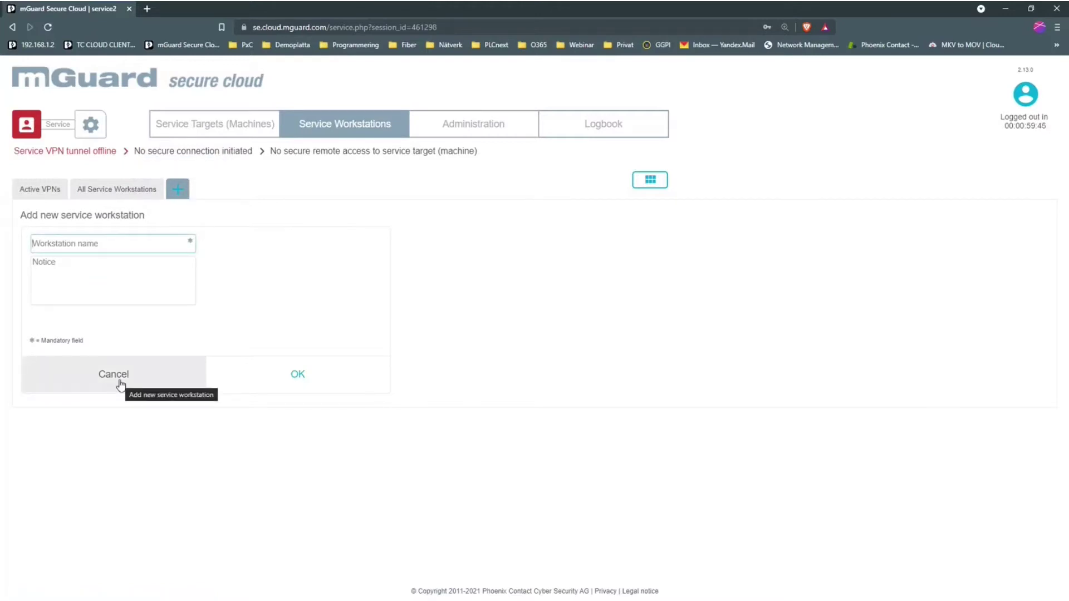
left_click(153, 336)
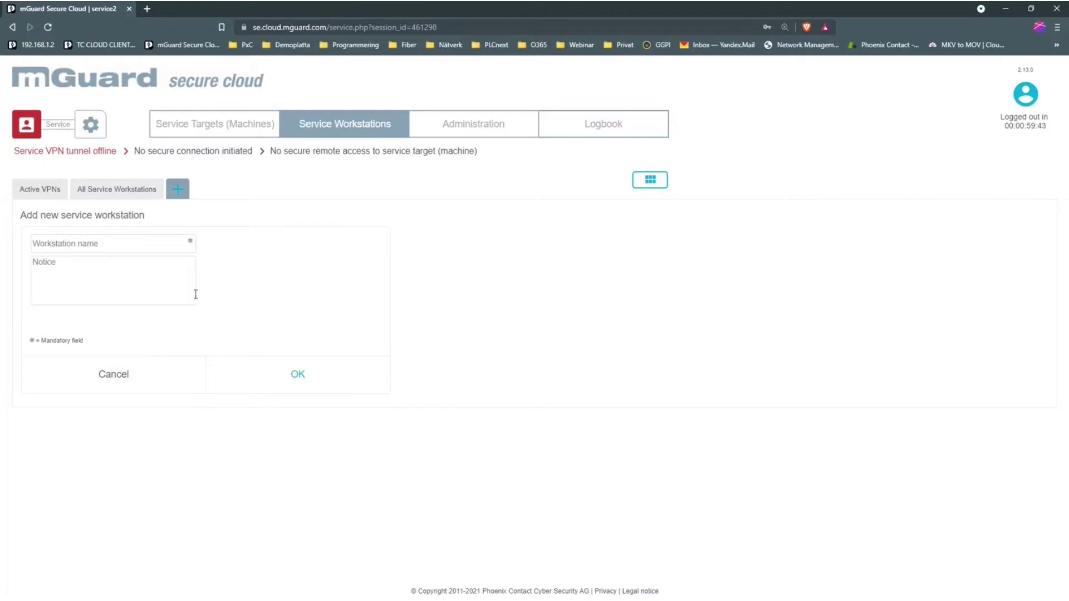
left_click(135, 192)
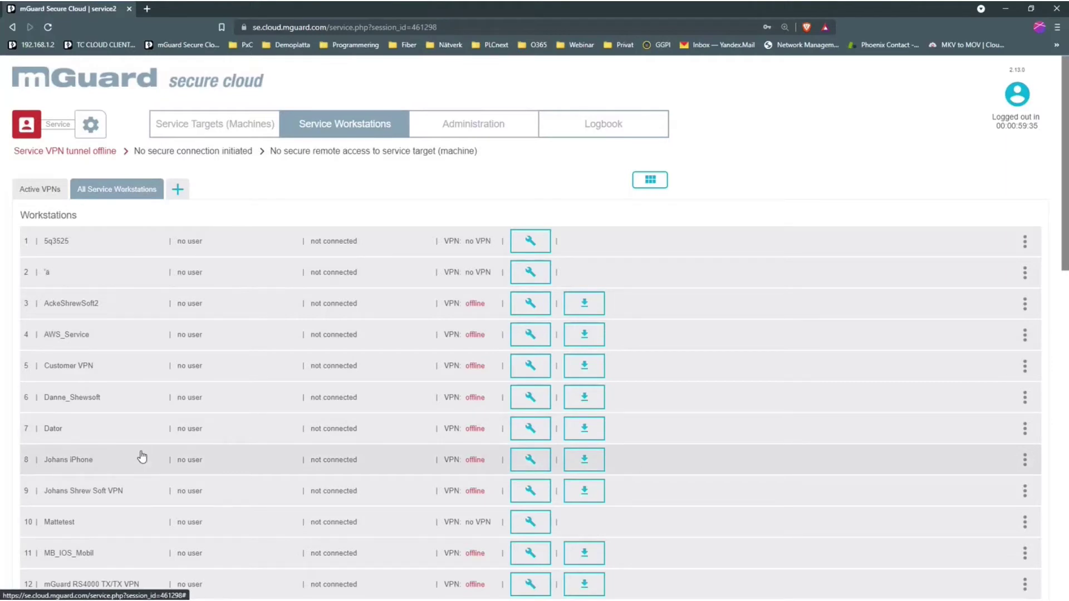
left_click(531, 492)
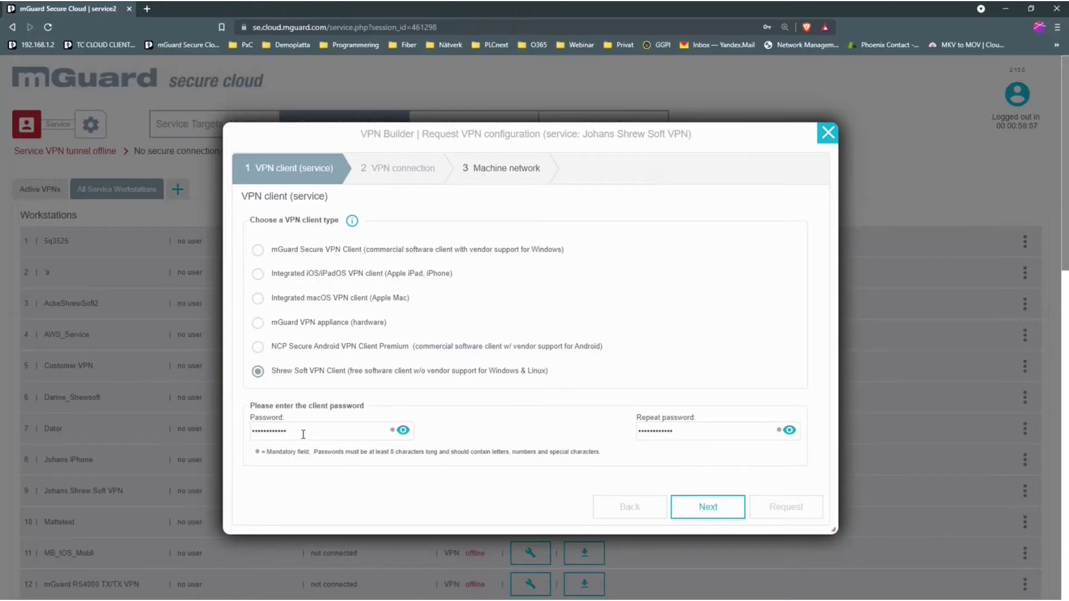
Continue the Shrew Soft VPN Client request toward the machine network settings.
left_click(714, 513)
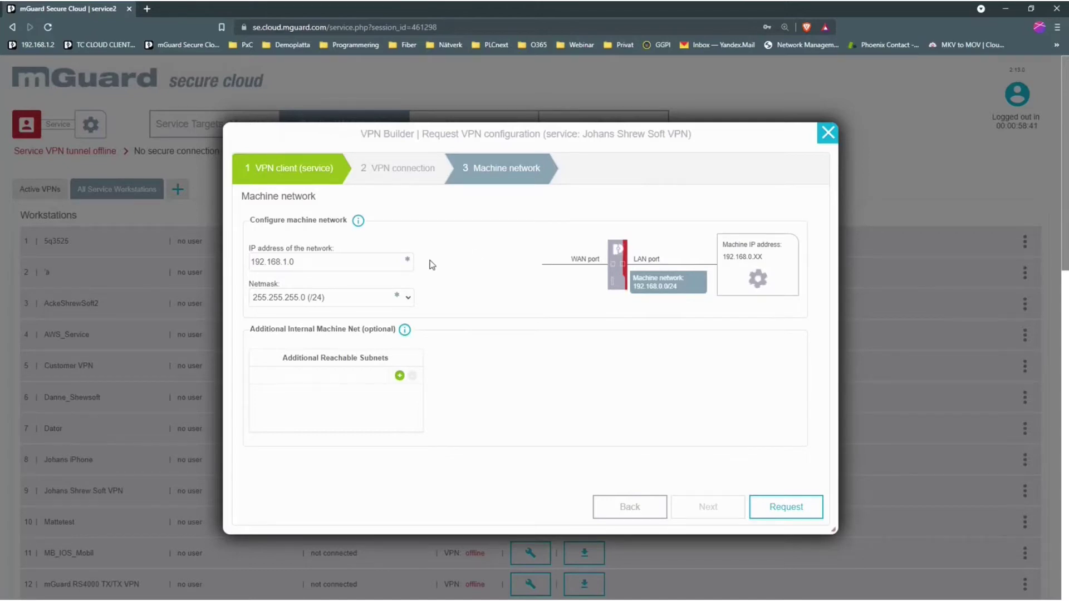
Confirm network IP 192.168.1.0 with netmask 255.255.255.0 (/24).
left_click_drag(332, 265, 249, 263)
left_click(288, 263)
left_click(310, 262)
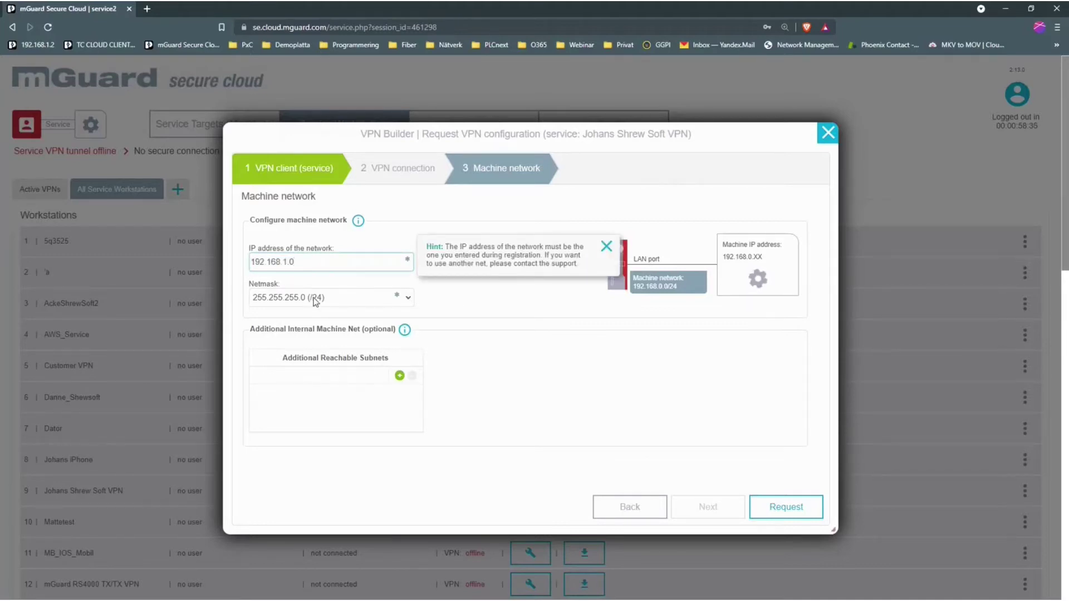
left_click(411, 301)
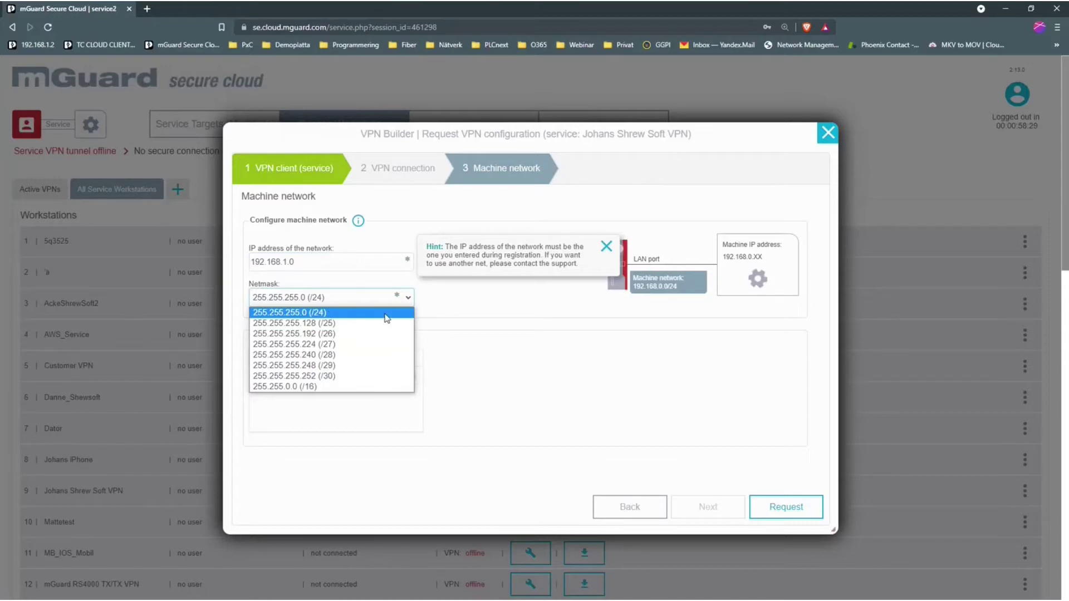
left_click(448, 311)
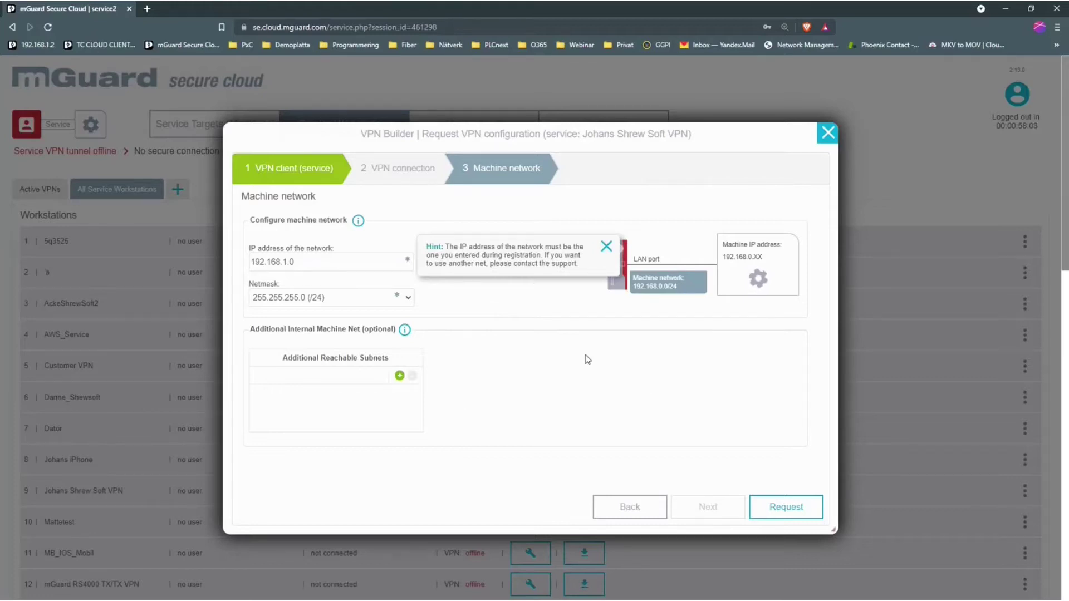
Request the workstation VPN configuration and download the generated file.
left_click(783, 511)
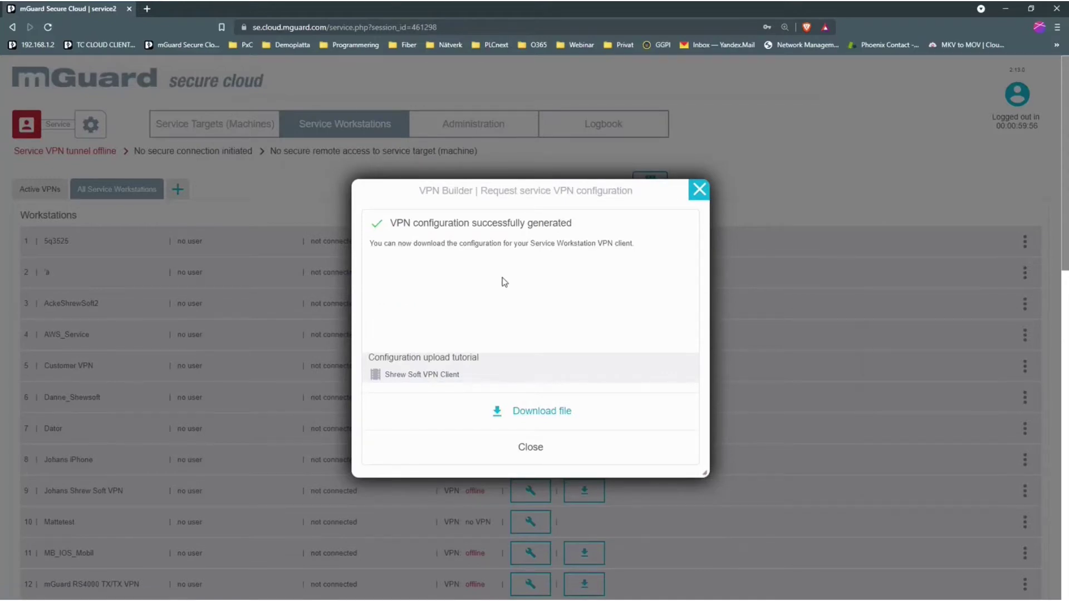
left_click(530, 421)
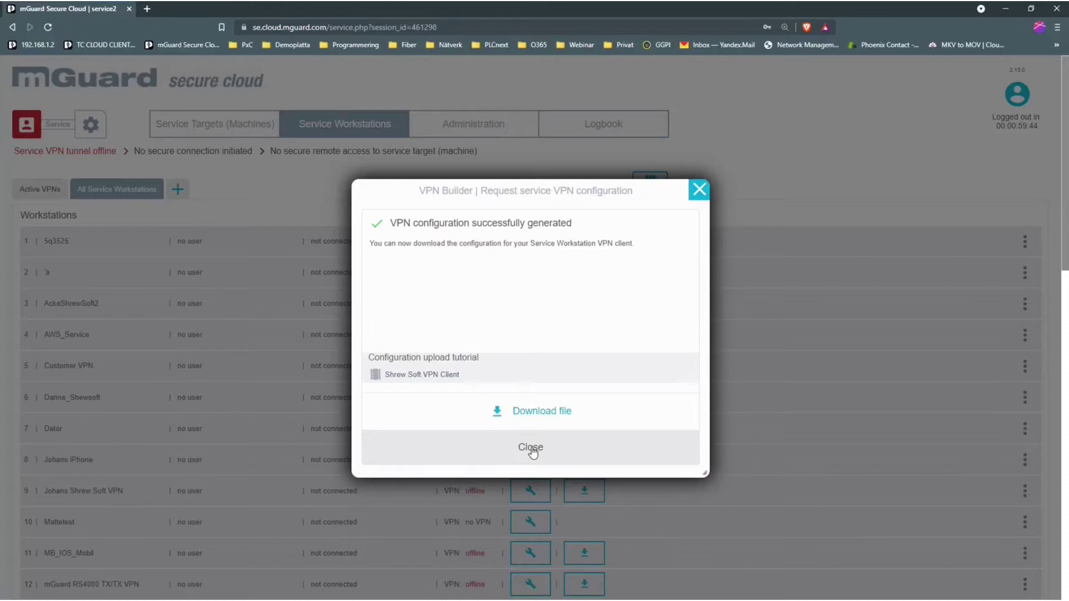
left_click(531, 449)
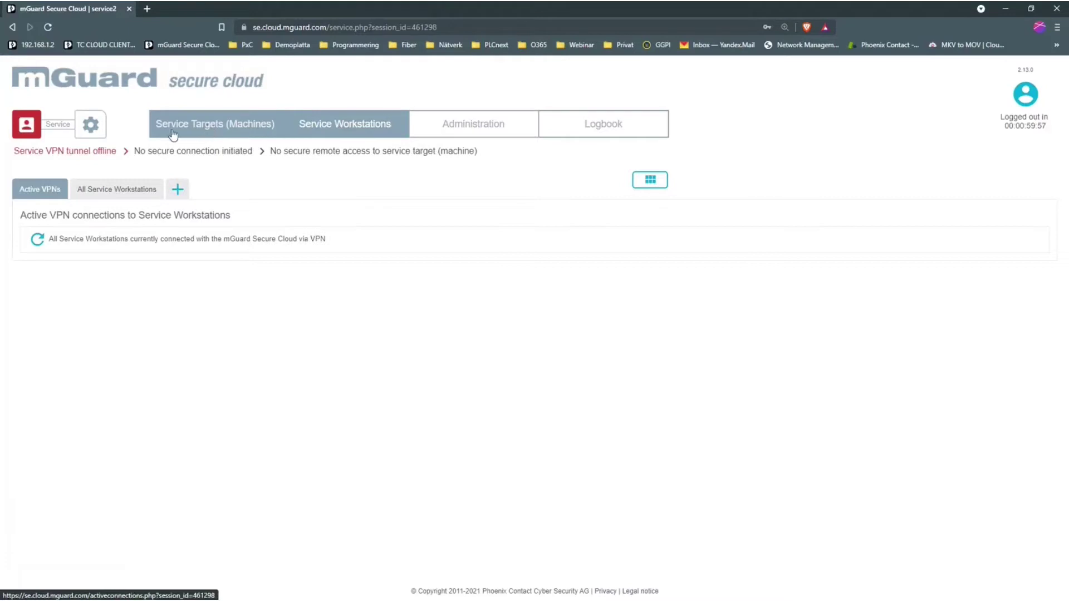
Show all operators and locations under Service Targets, then view the Göteborg location's machines.
left_click(233, 130)
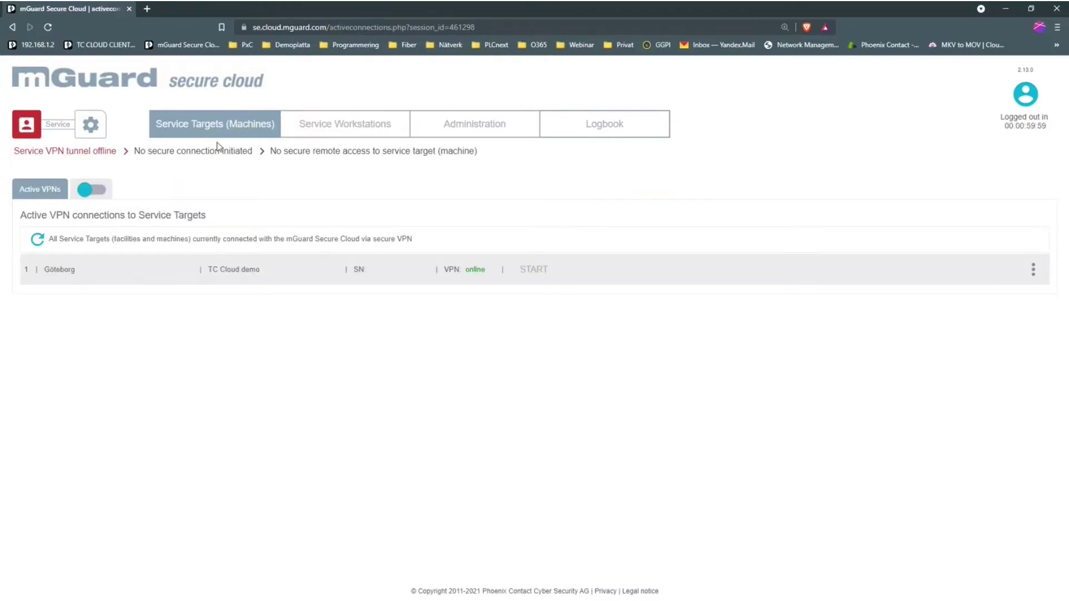
left_click(101, 192)
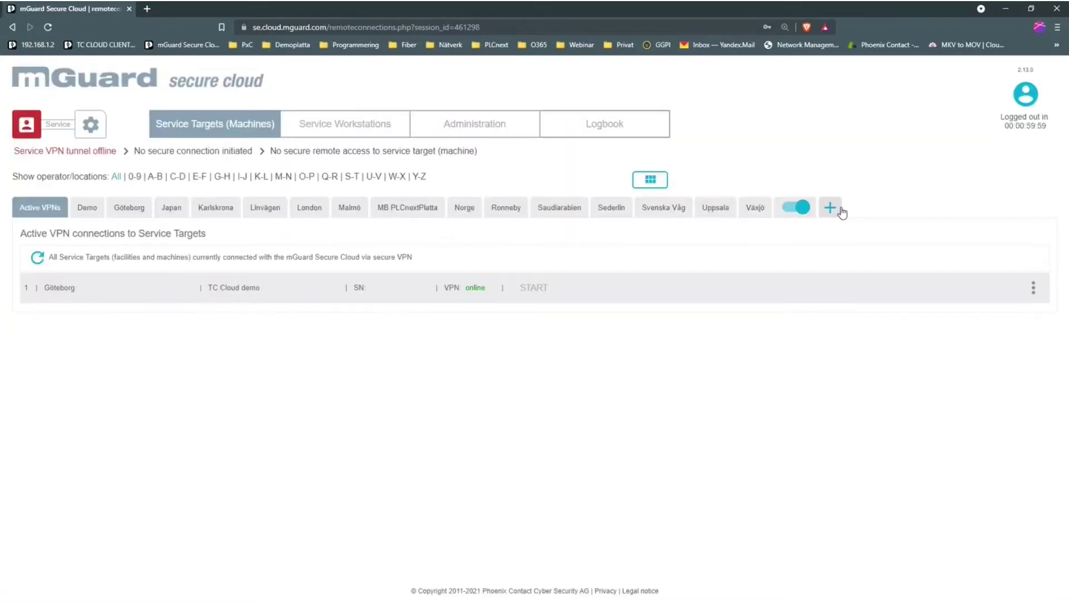
left_click(832, 209)
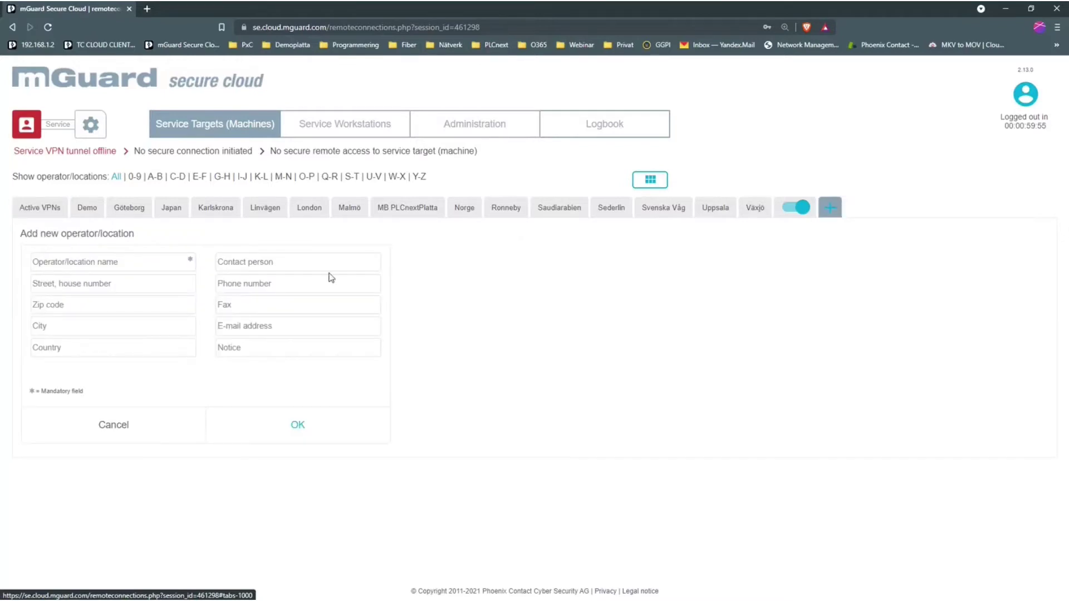
left_click(42, 262)
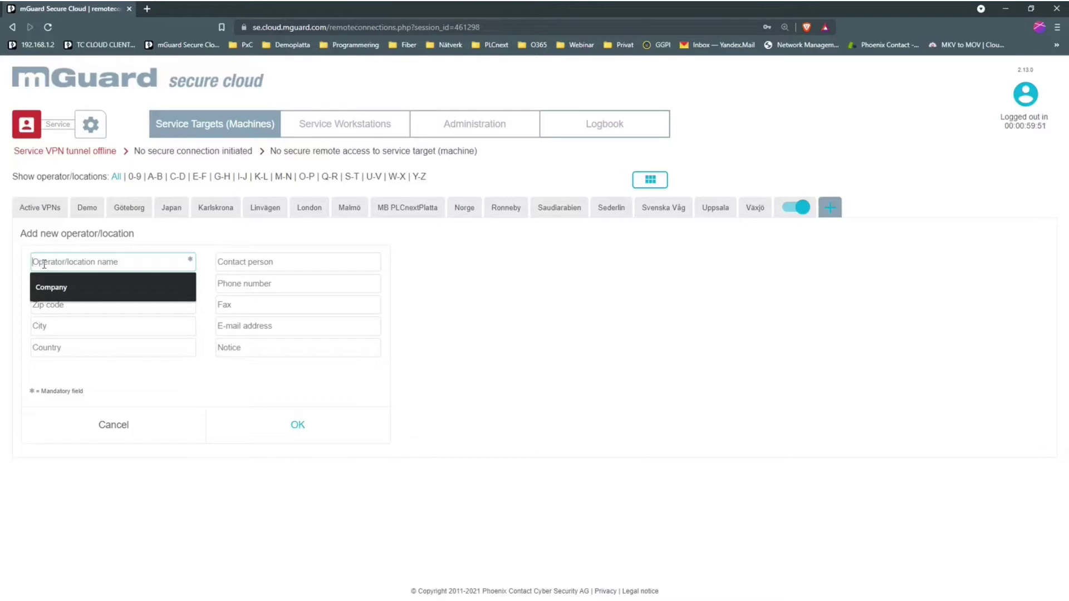
left_click(623, 349)
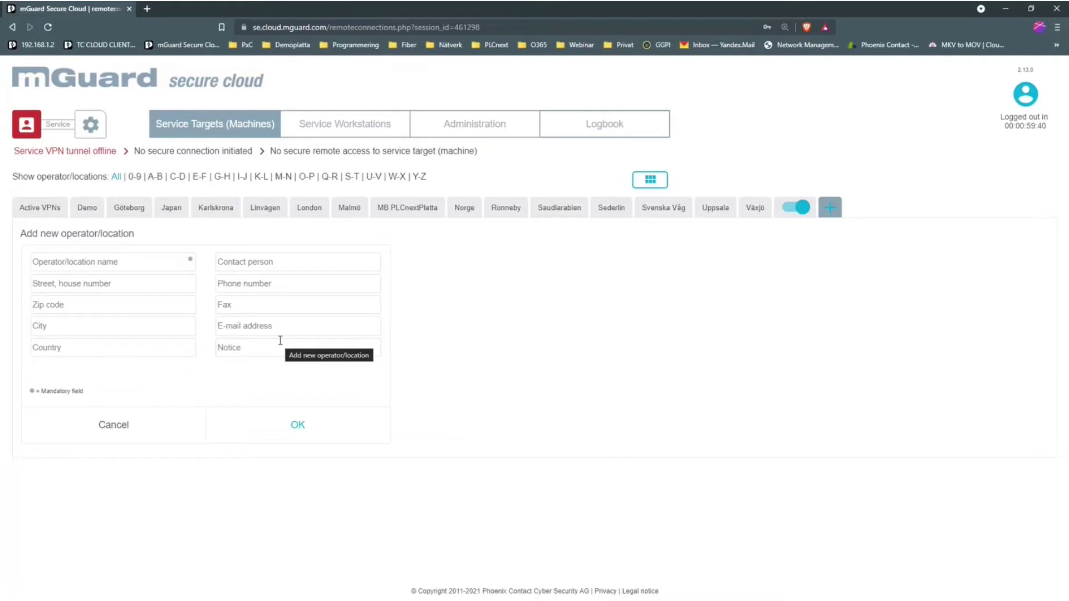
left_click(134, 212)
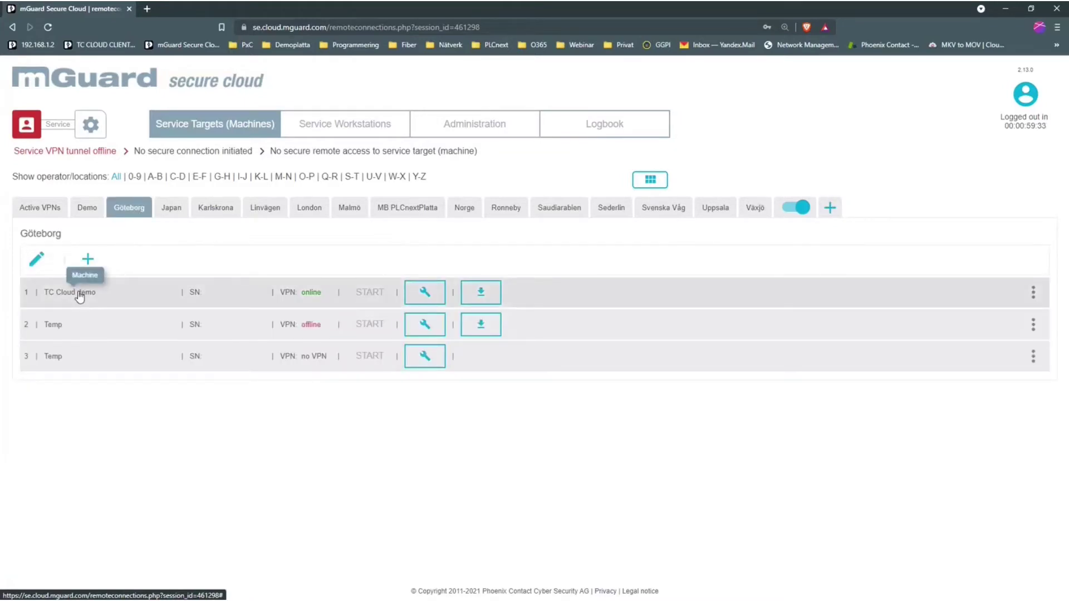
Start a VPN request for TC Cloud demo with CLOUD CLIENT 1002-4G and continue to mobile settings.
left_click(425, 293)
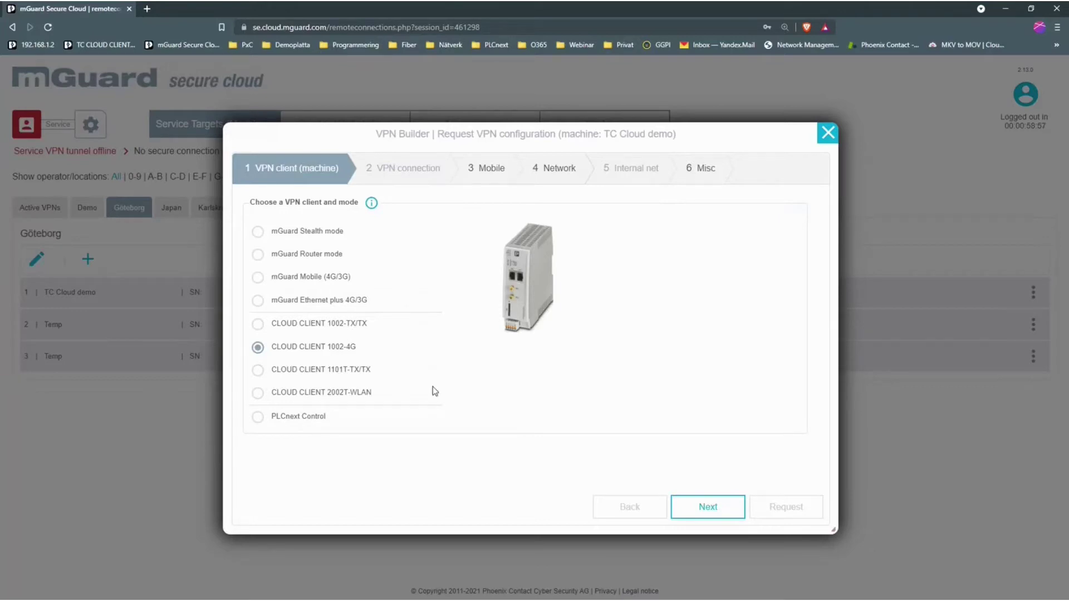
left_click(708, 507)
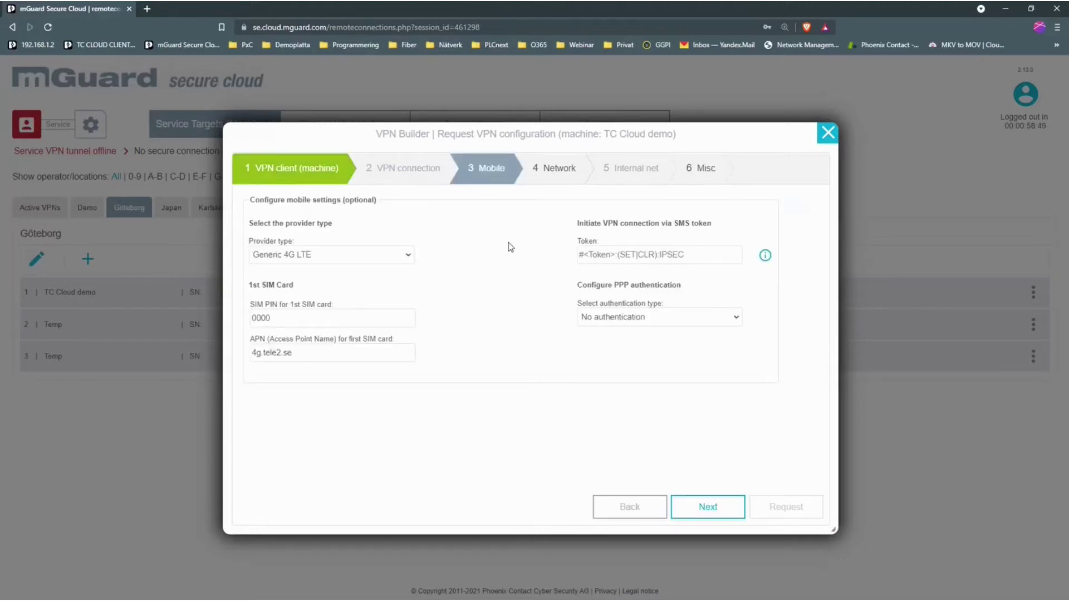
Keep Generic 4G LTE as provider type with APN 4g.tele2.se and continue to Network.
left_click(408, 256)
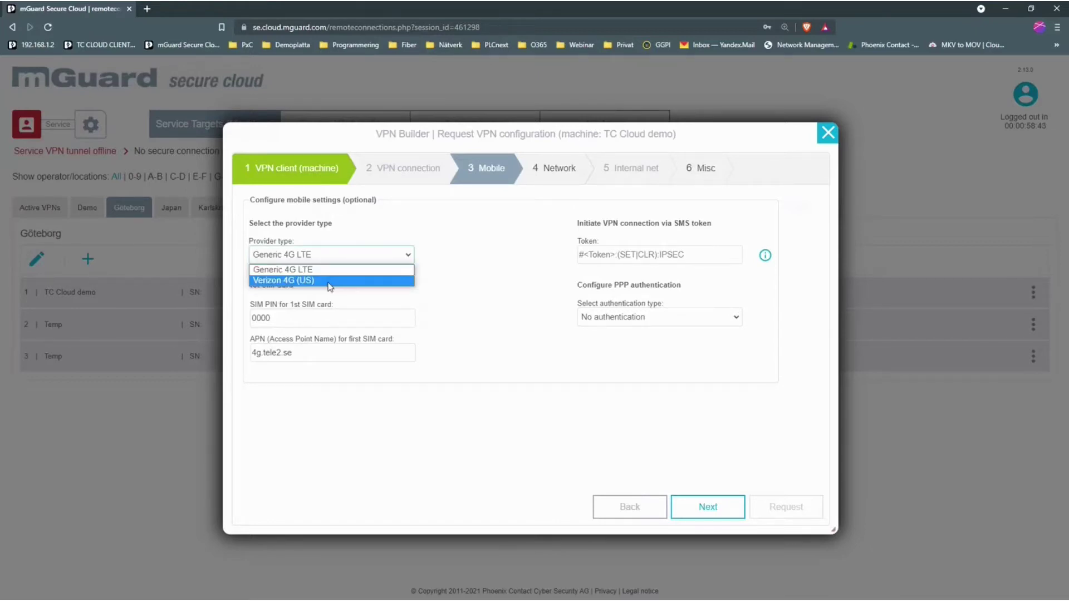
left_click(440, 305)
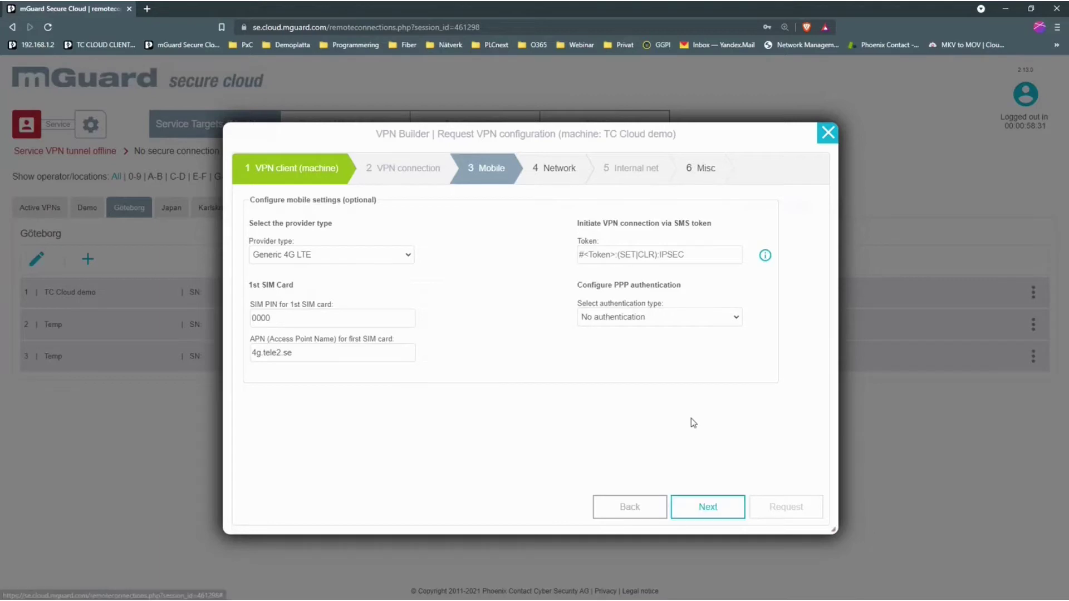
left_click(596, 254)
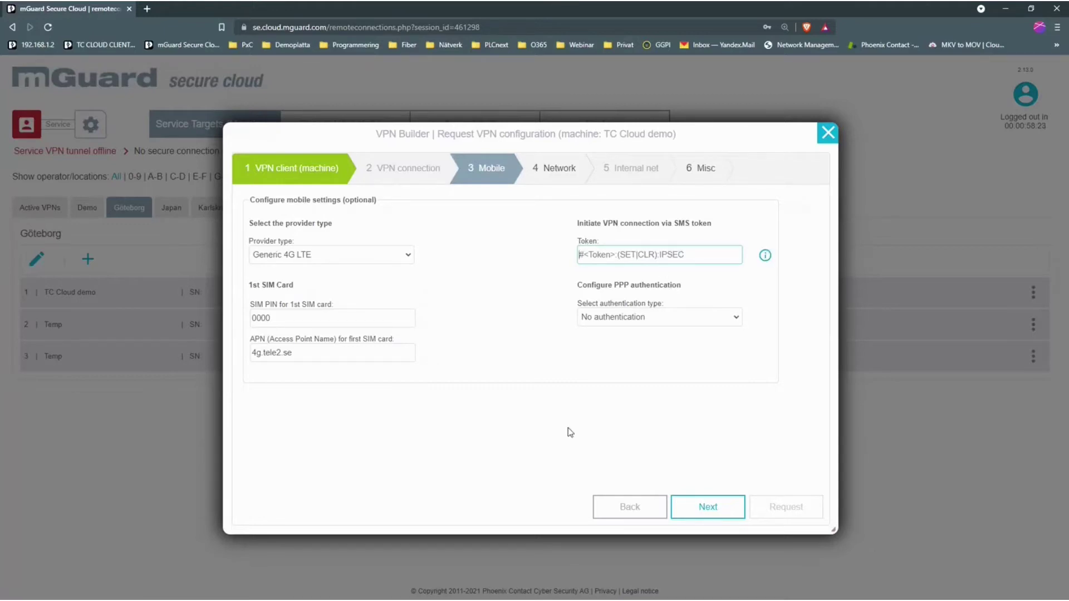
left_click(705, 515)
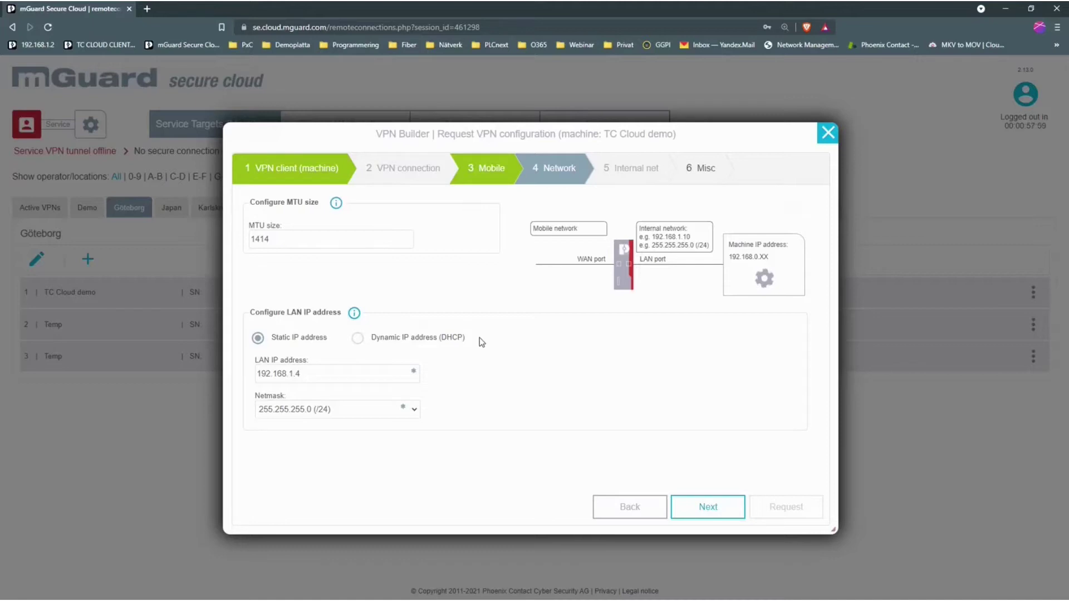
left_click(718, 512)
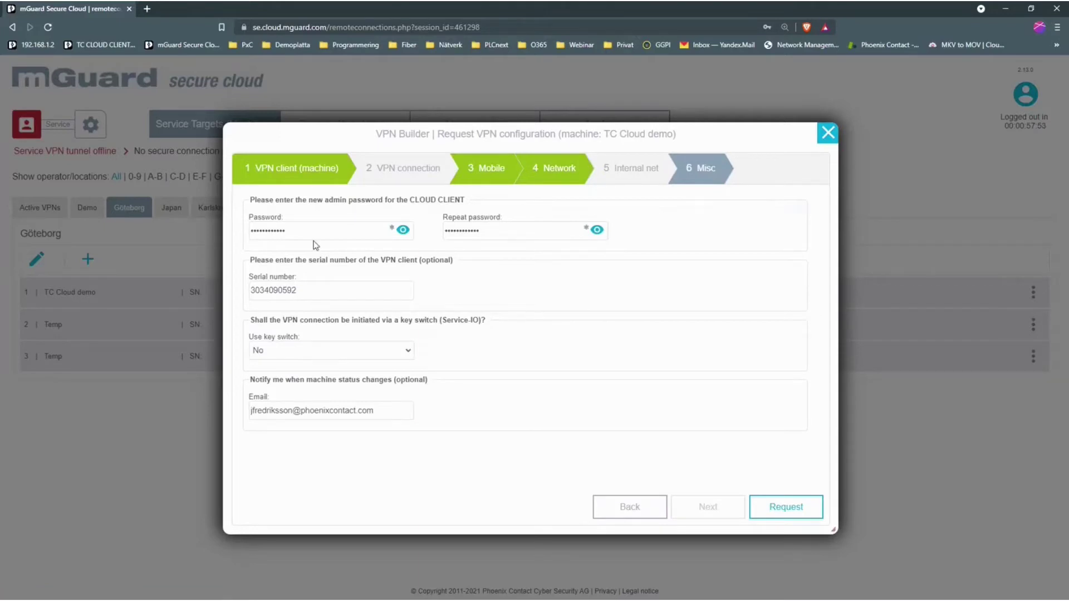
mouse_move(315, 288)
left_mouse_down()
mouse_move(233, 299)
mouse_move(324, 289)
left_mouse_up()
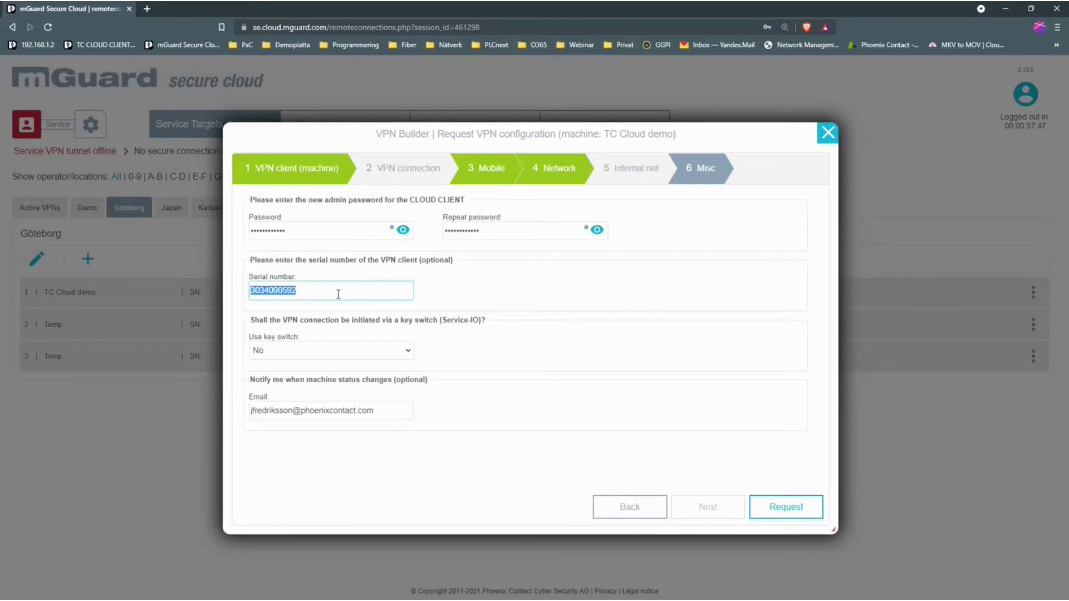
left_click(484, 353)
left_click(410, 355)
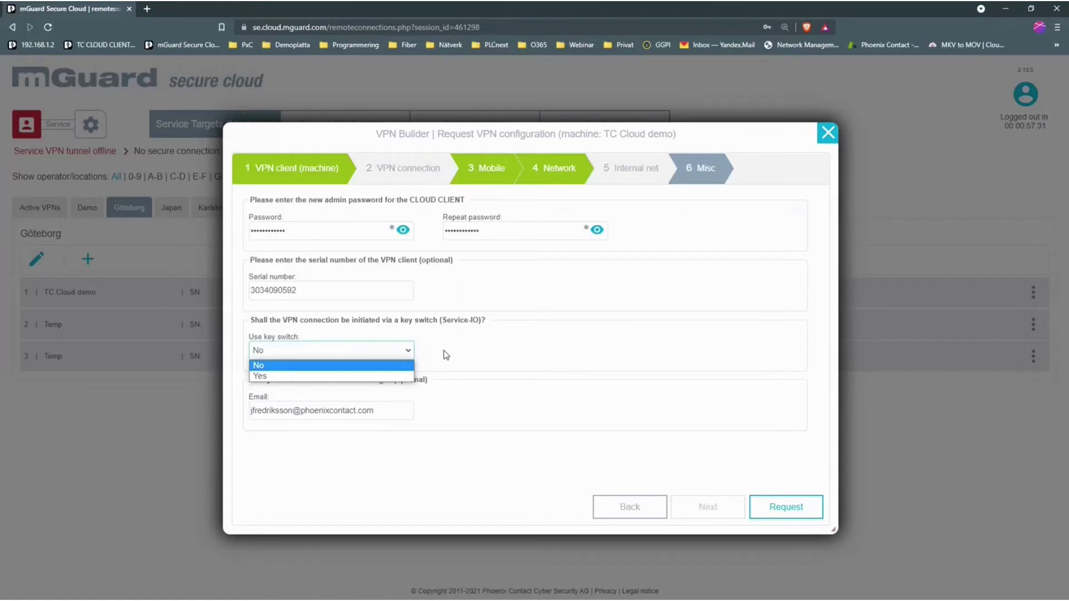
left_click(443, 355)
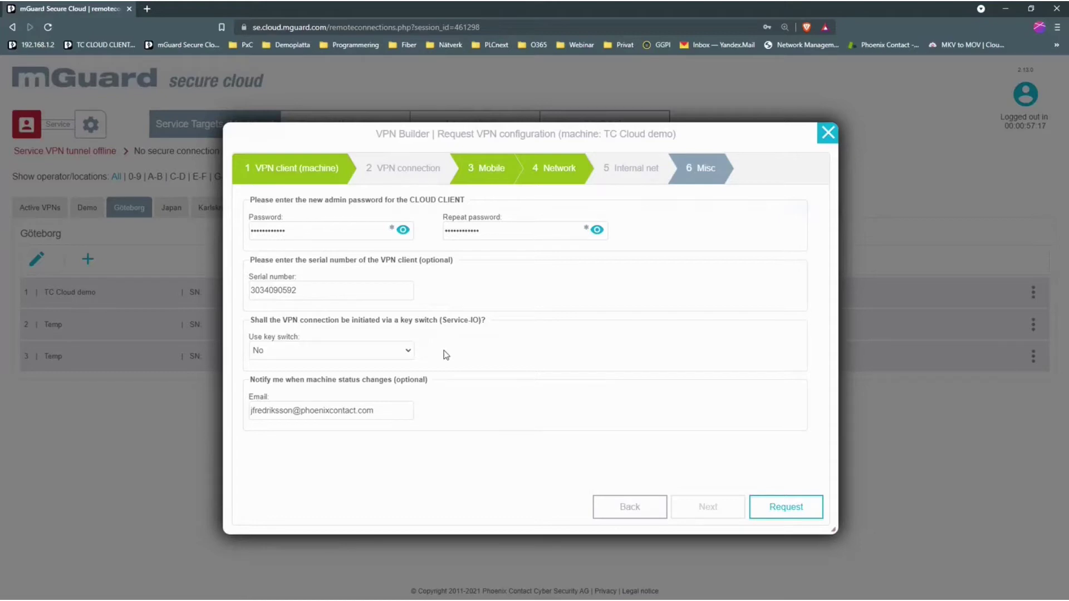
left_click_drag(406, 412, 239, 419)
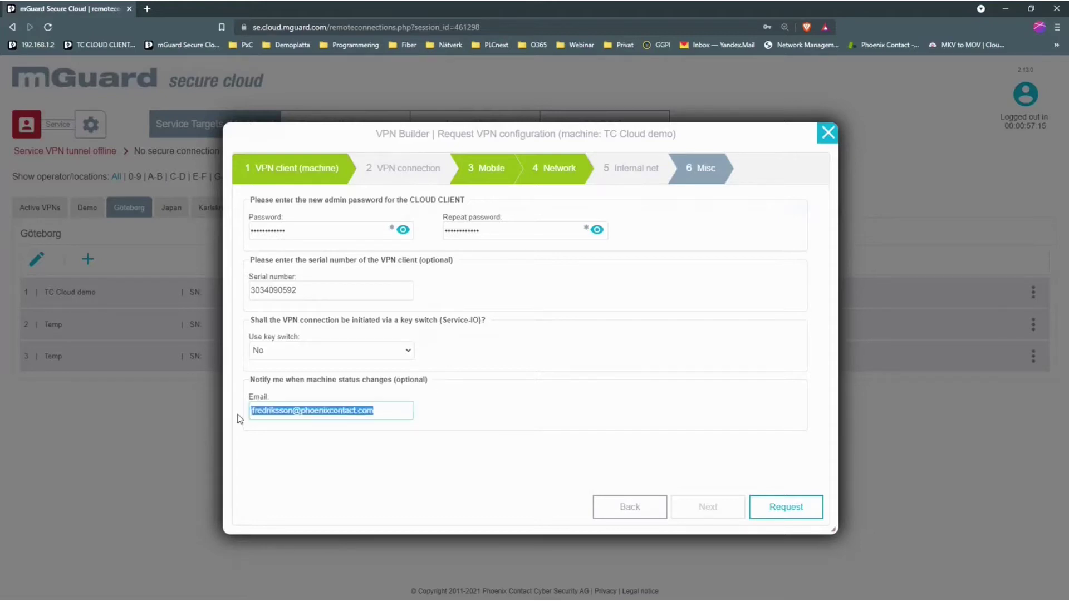
left_click(501, 419)
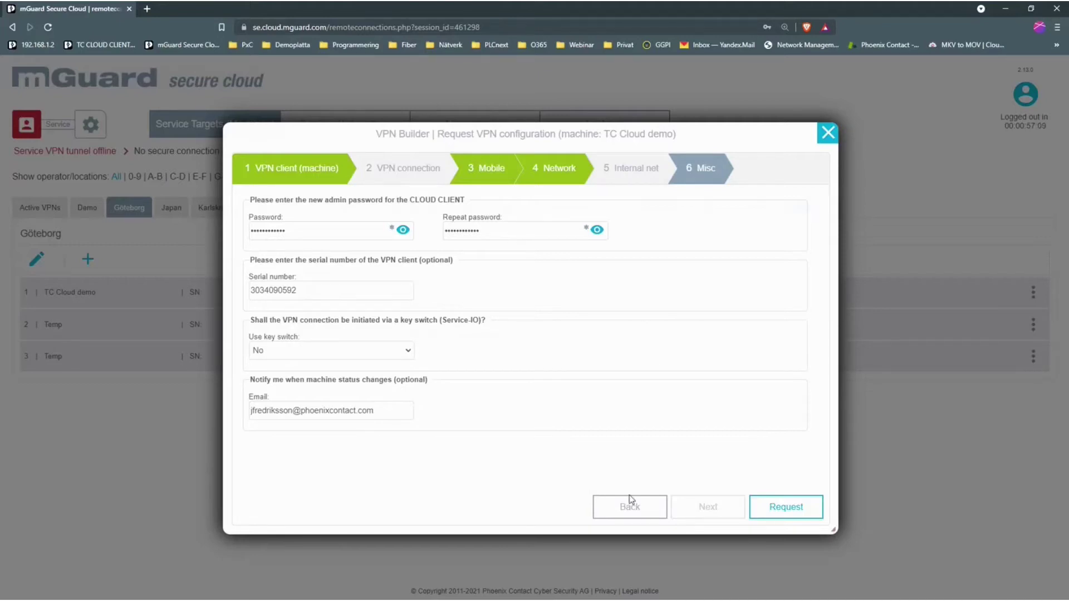
Request the TC Cloud demo VPN configuration and dismiss the success message.
left_click(778, 513)
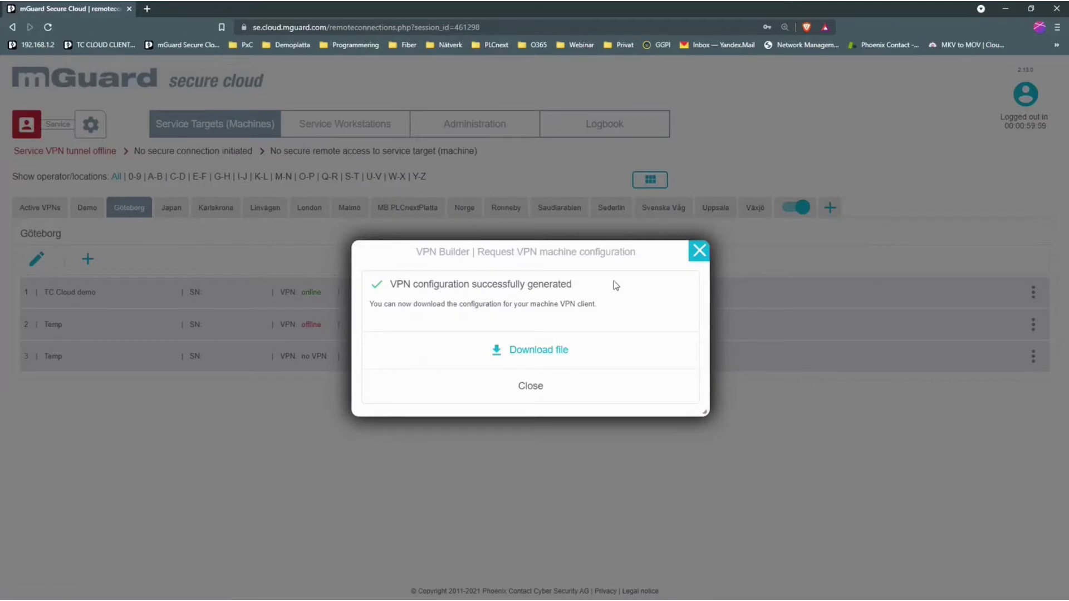
left_click(545, 390)
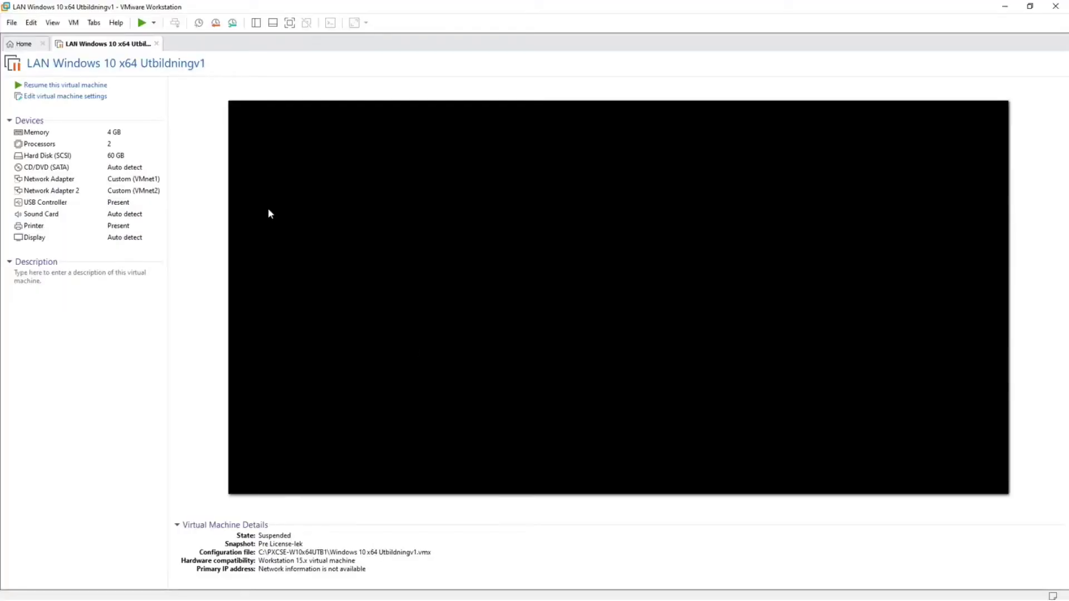
Resume the LAN Windows 10 x64 Utbildningv1 VM, sign in, and launch Chrome.
left_click(78, 85)
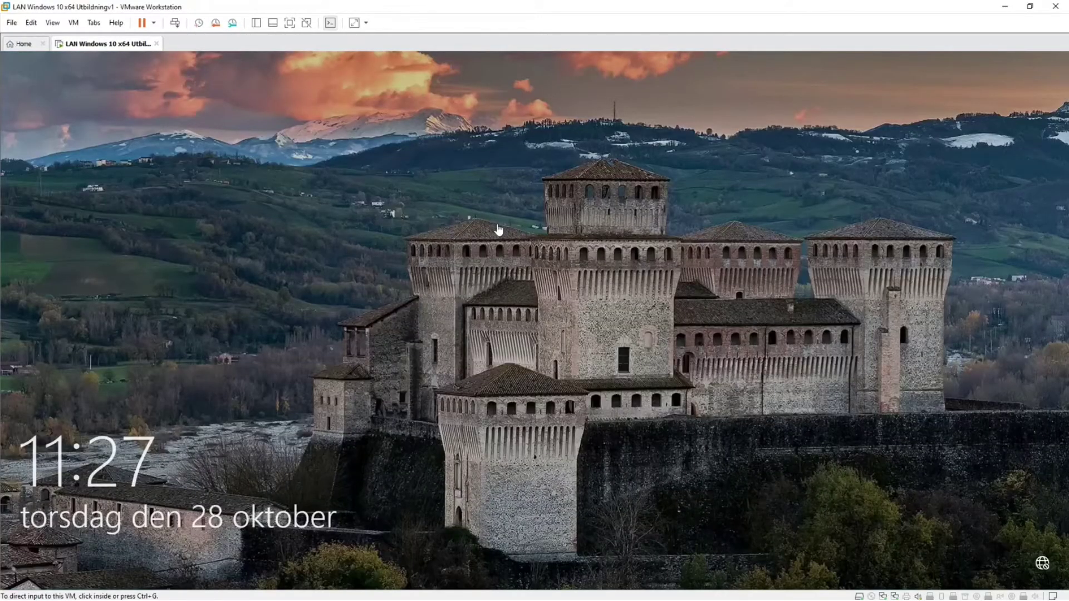
left_click(499, 229)
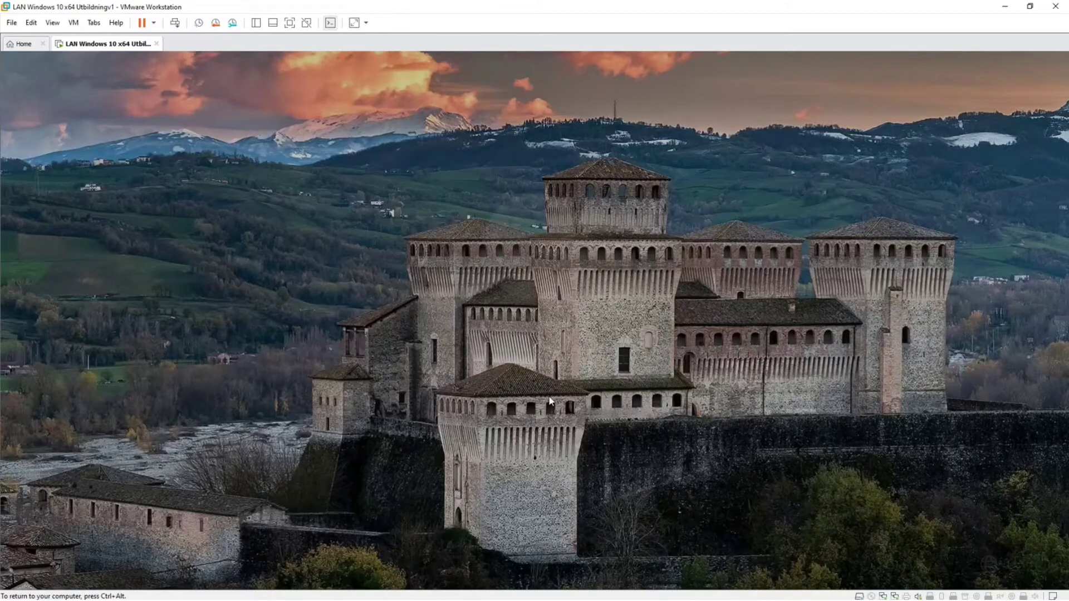
left_click(543, 360)
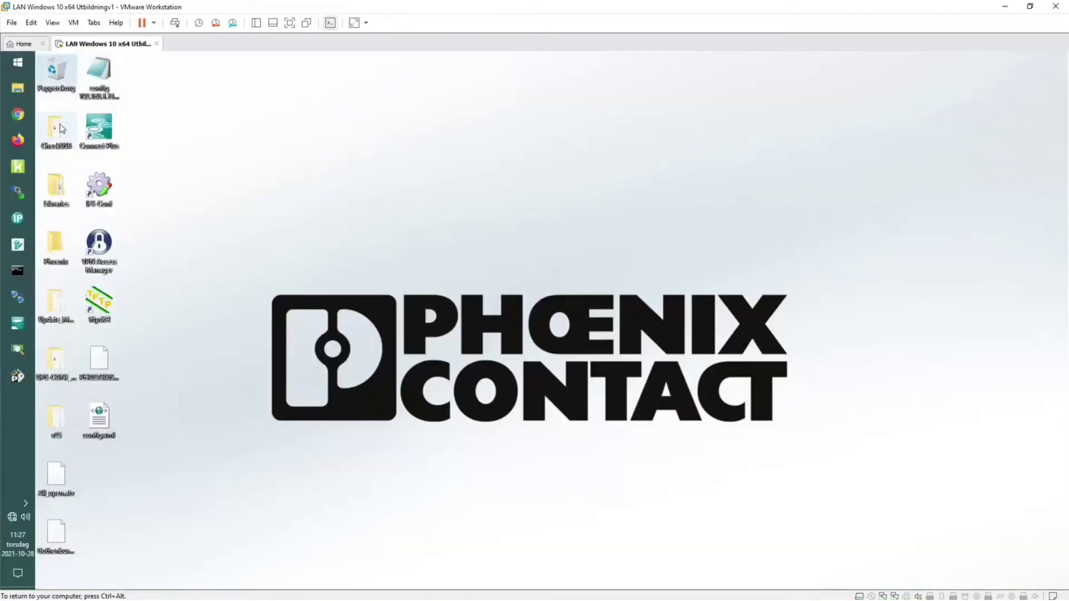
left_click(21, 115)
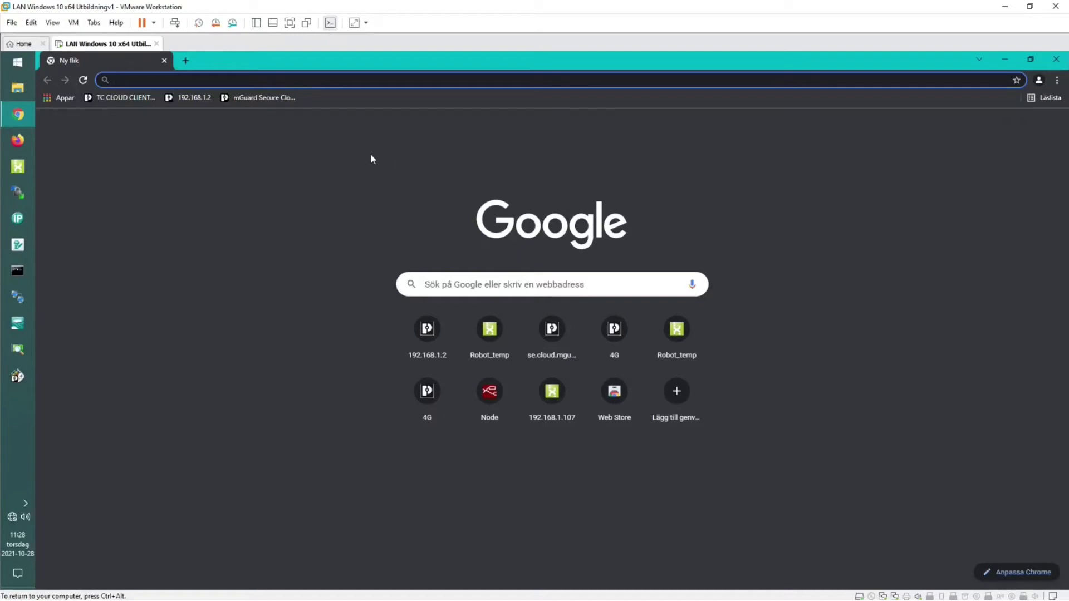
Log in to the TC CLOUD CLIENT at 192.168.1.4 as admin with the device password.
left_click(130, 99)
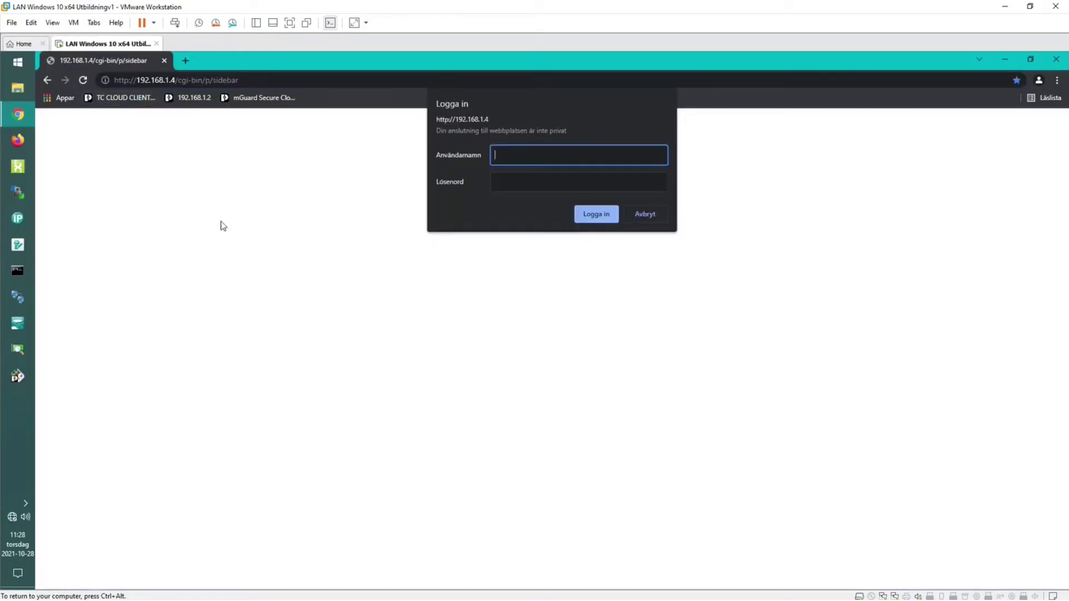
type("admin")
key("Tab")
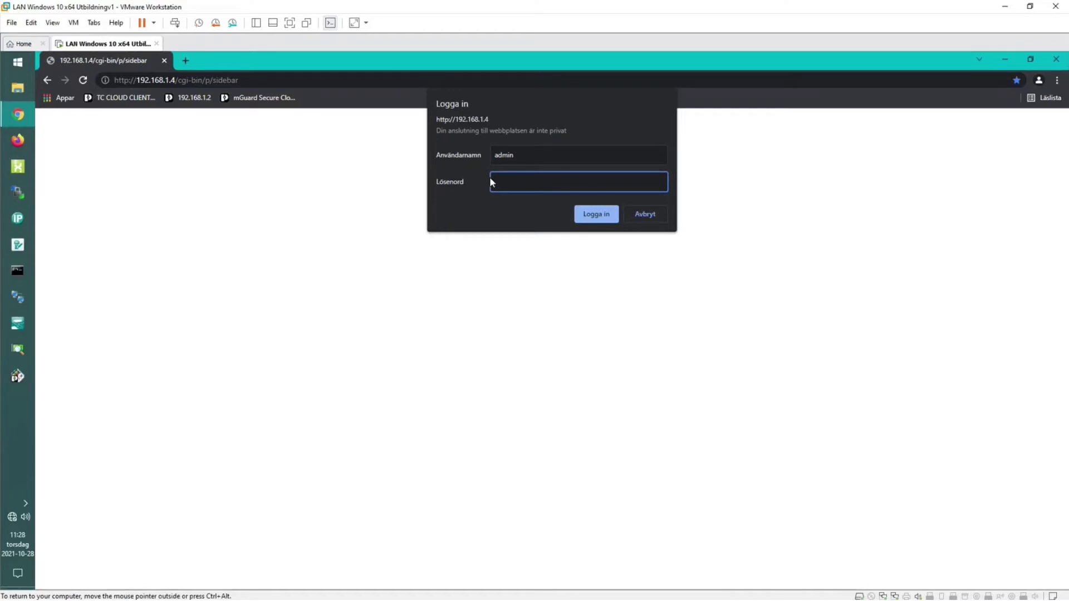
key("Return")
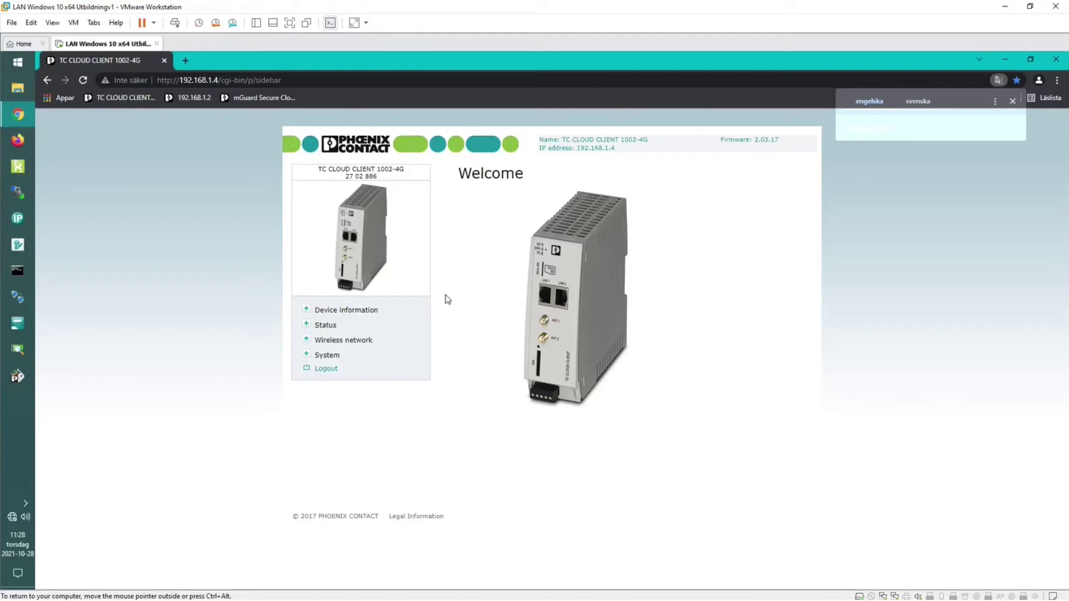
Upload config.xml from the desktop via System > Load configuration and apply it.
left_click(307, 310)
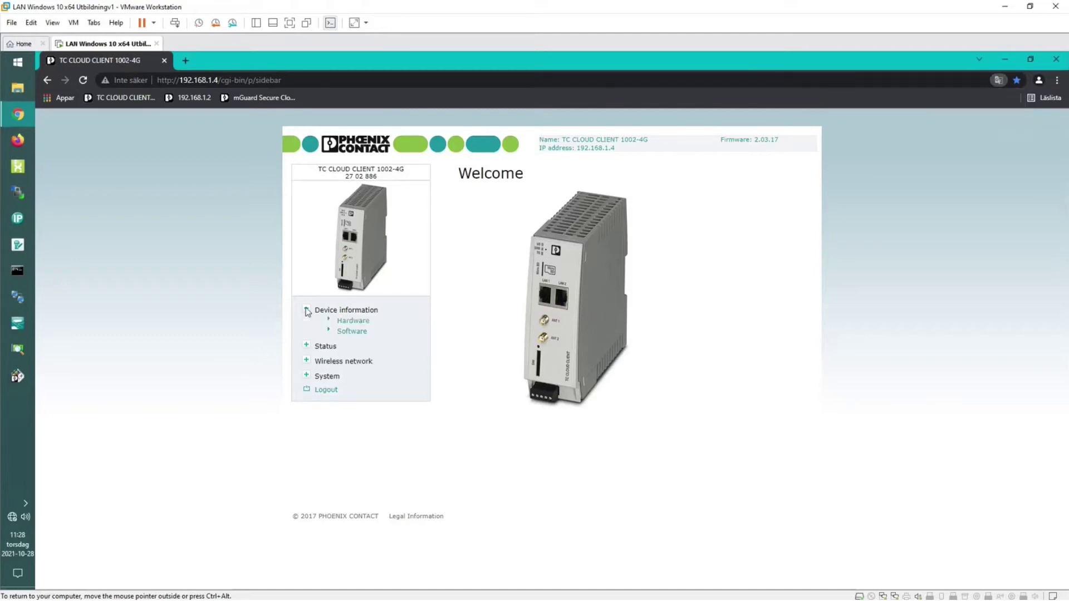
left_click(306, 375)
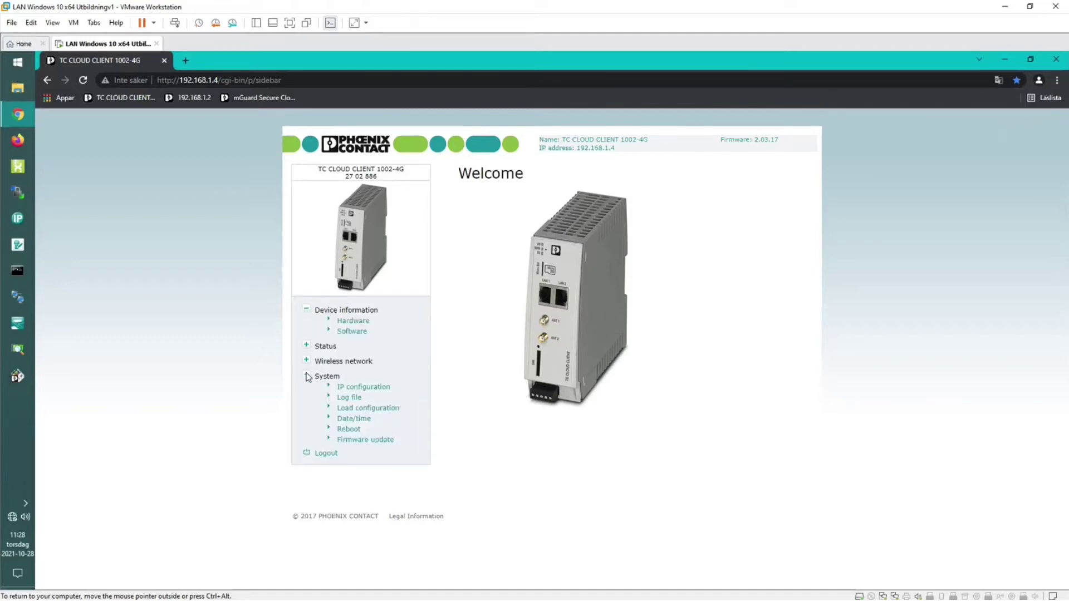
left_click(346, 409)
left_click(543, 182)
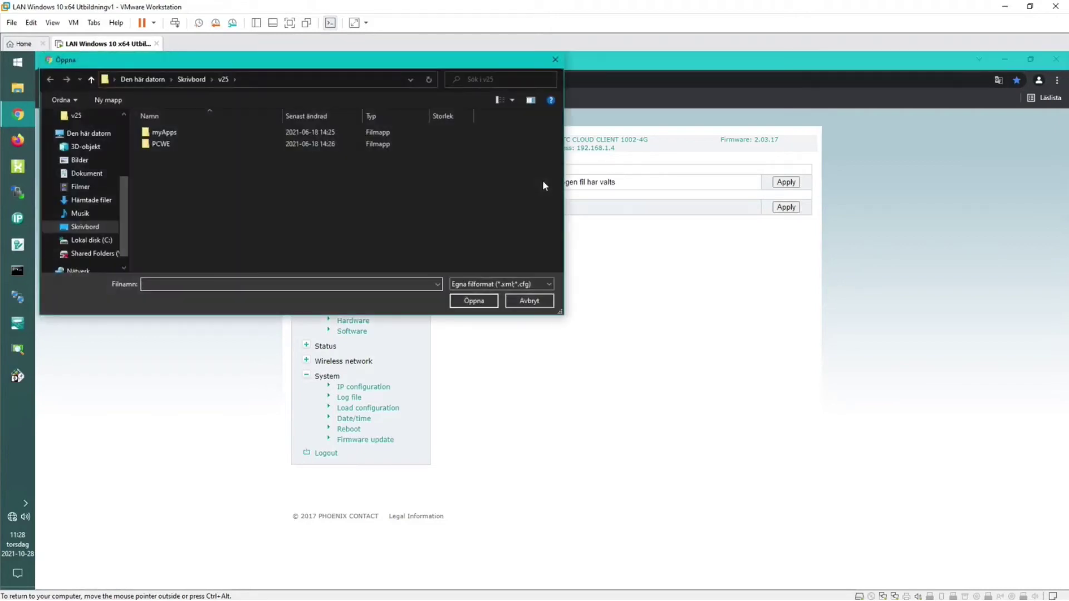
left_click(84, 227)
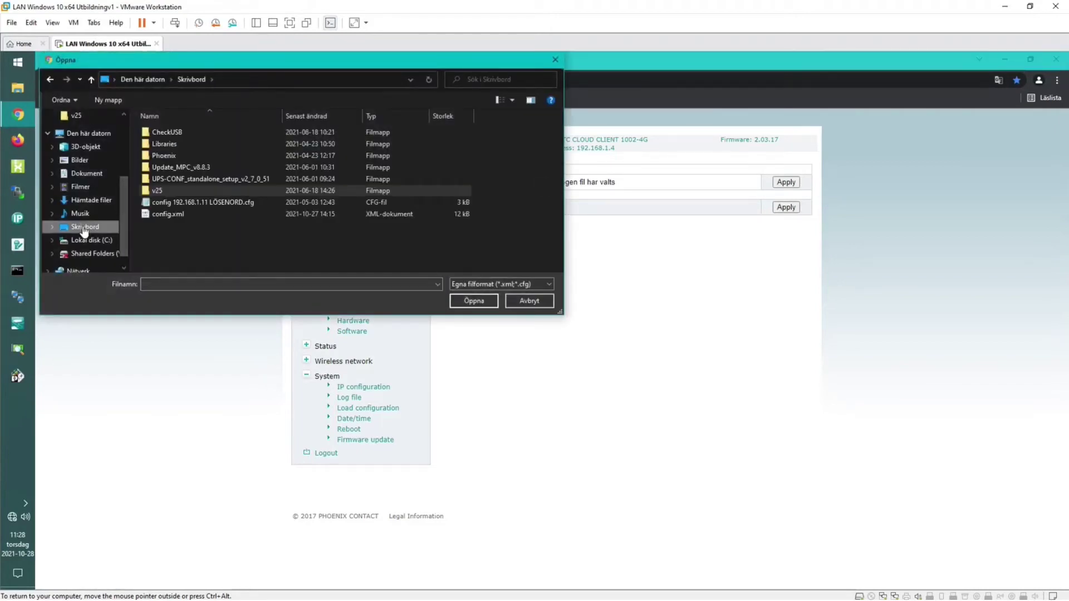
left_click(168, 215)
left_click(474, 301)
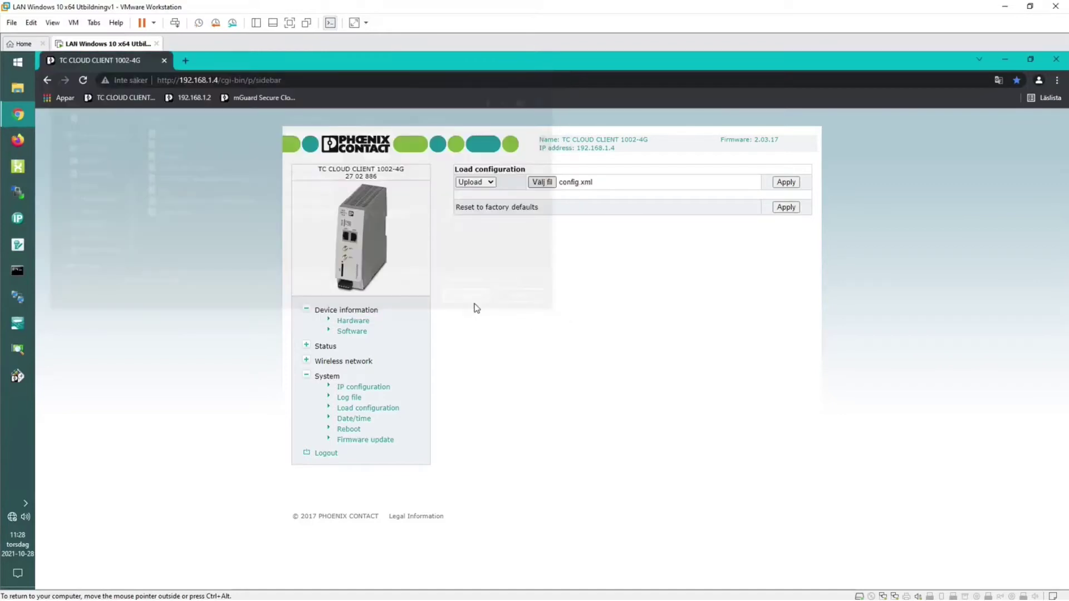
left_click(785, 183)
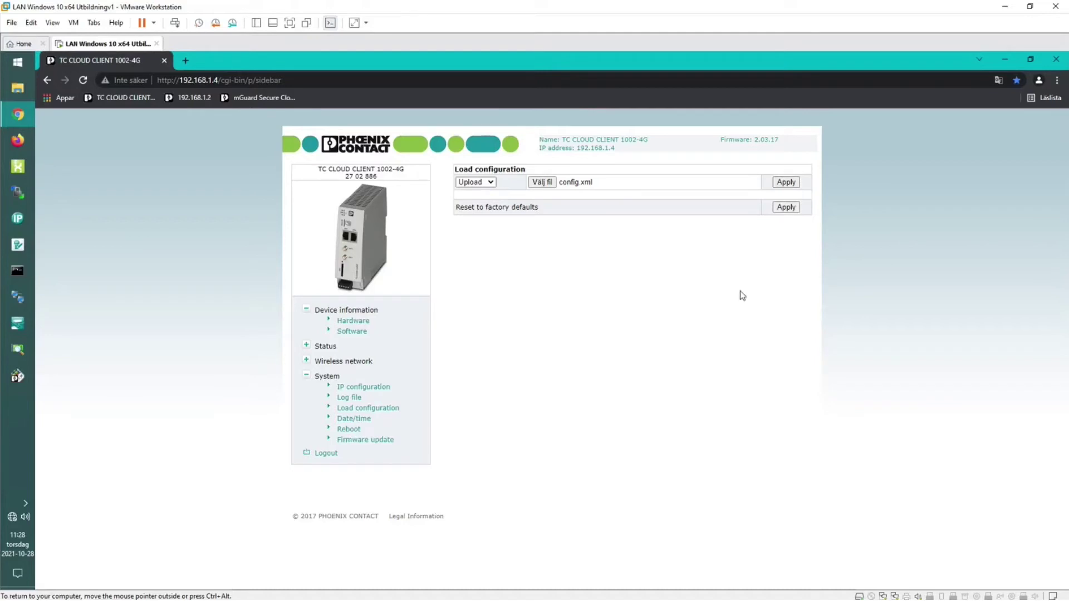
left_click(786, 185)
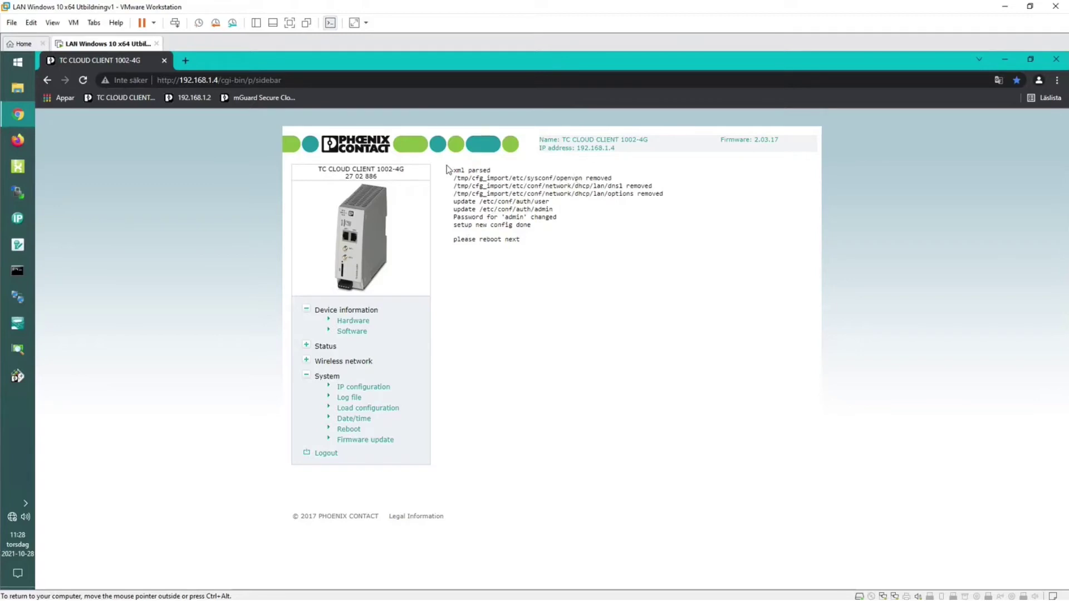
Reboot the device immediately and minimize Chrome to reveal the desktop.
left_click(349, 430)
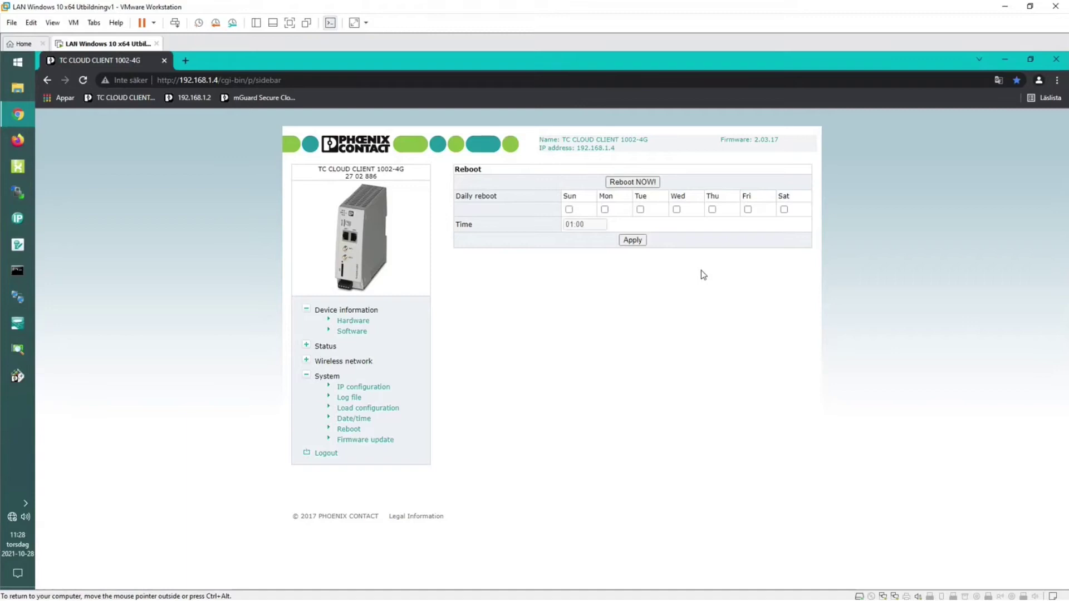
left_click(635, 182)
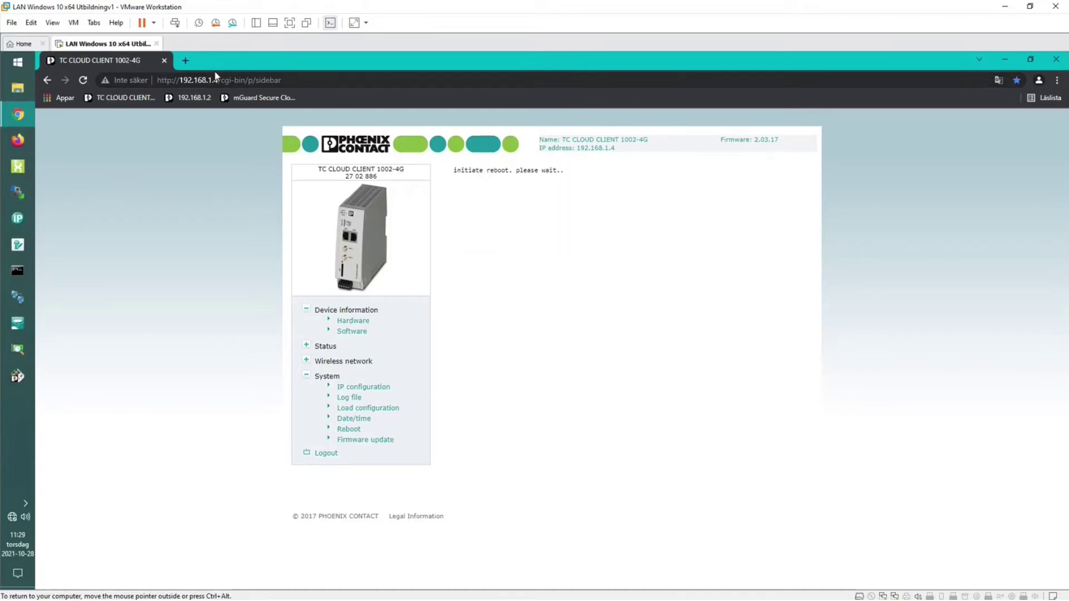
left_click(1004, 60)
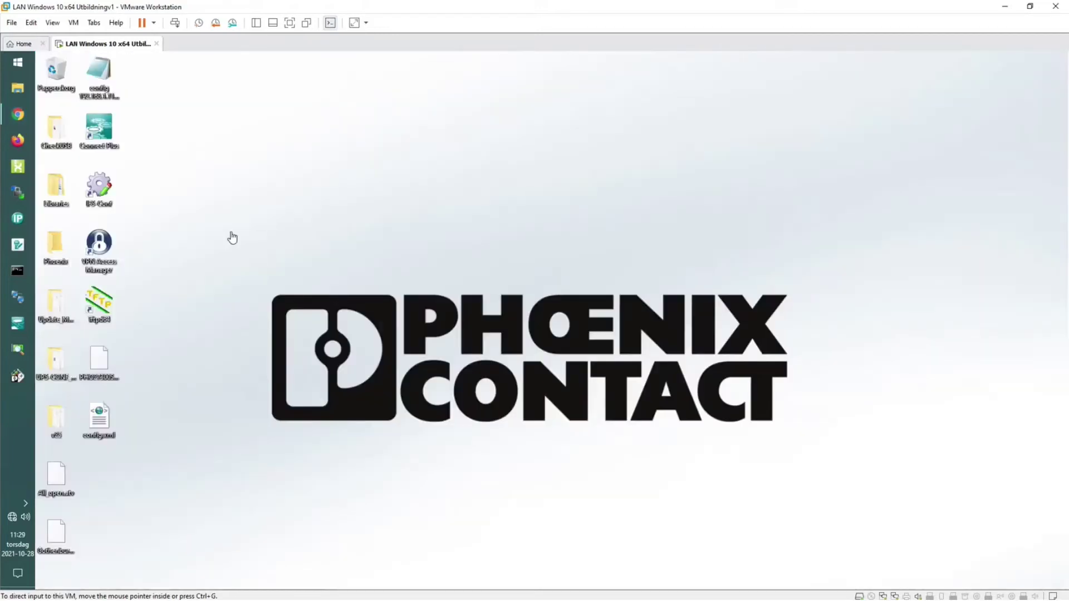
Launch VPN Access Manager and import the .vpn profile file from the desktop.
double_click(101, 245)
mouse_move(298, 133)
left_mouse_down()
mouse_move(334, 106)
mouse_move(283, 124)
left_mouse_up()
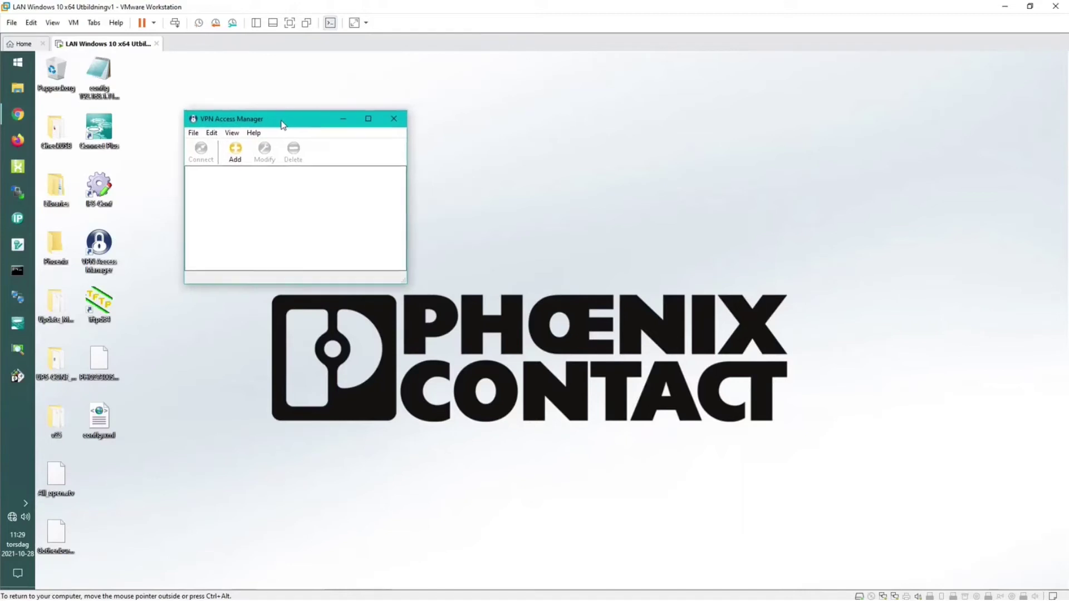
left_click(193, 133)
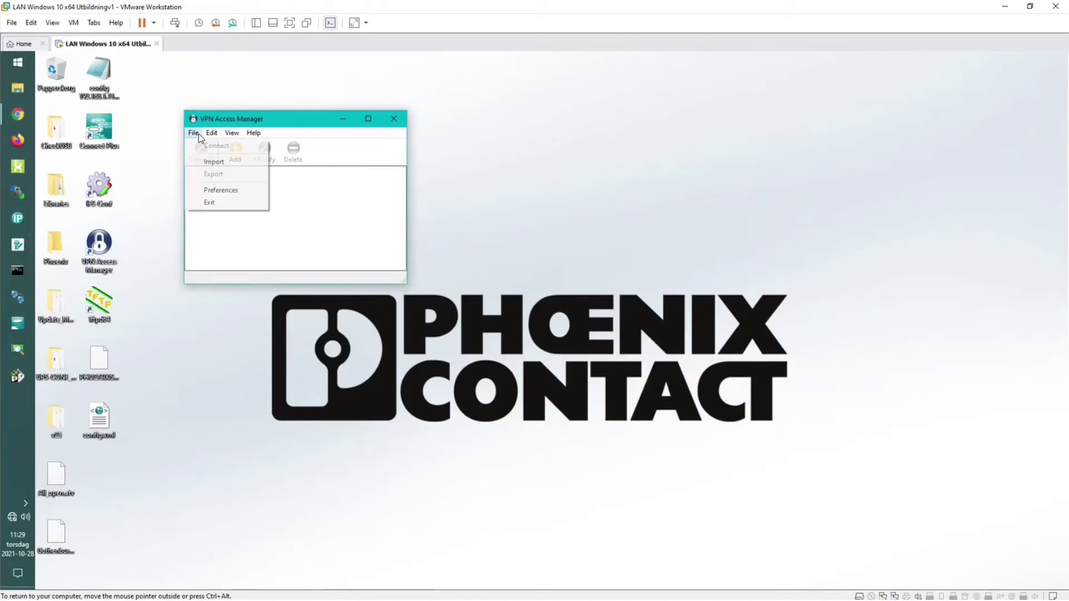
left_click(207, 162)
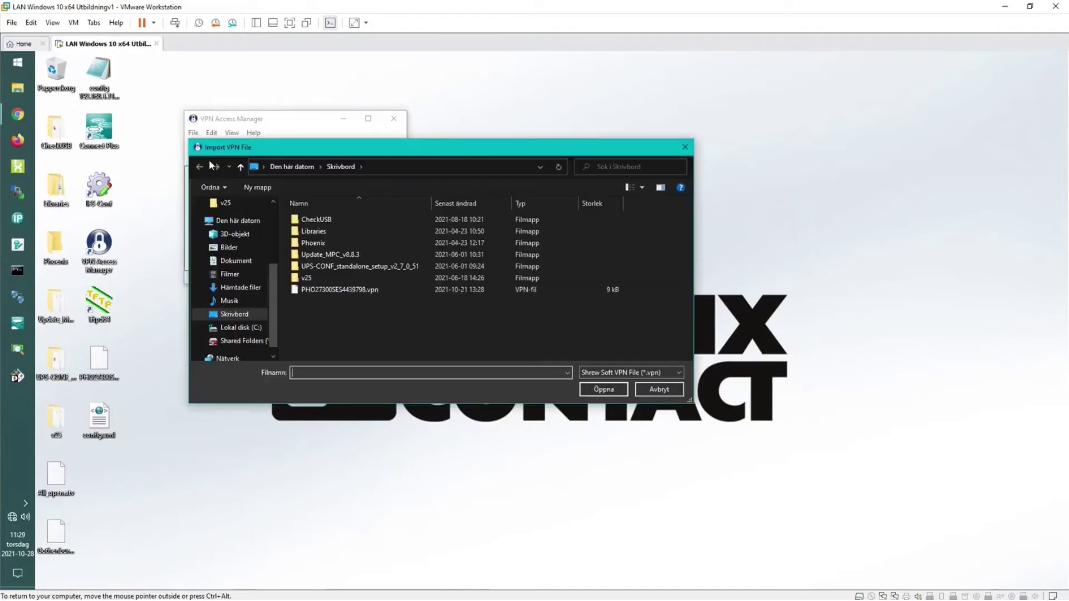
left_click(324, 290)
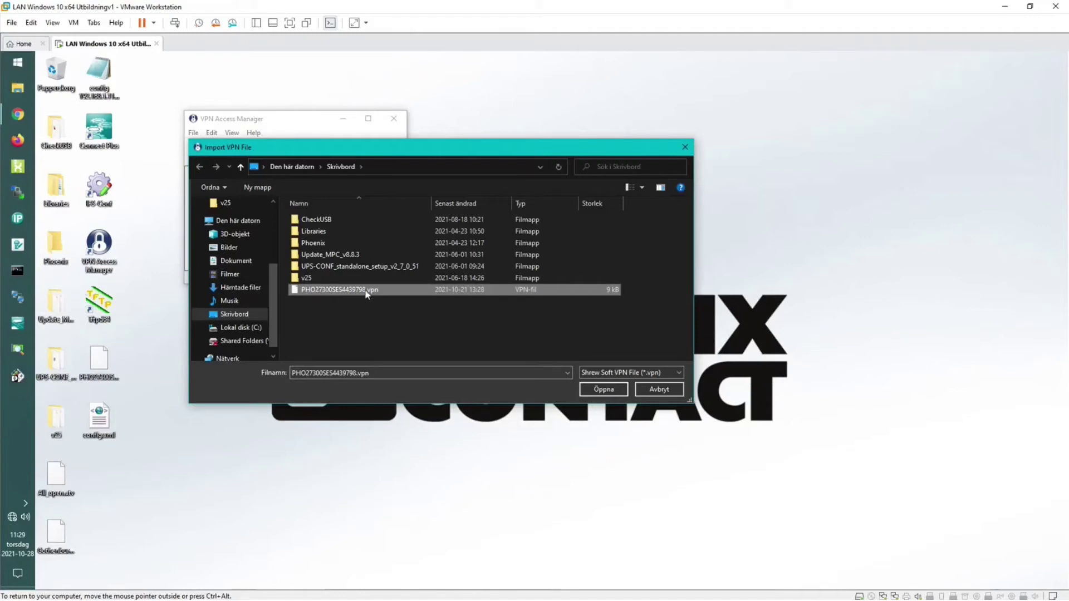
left_click(601, 388)
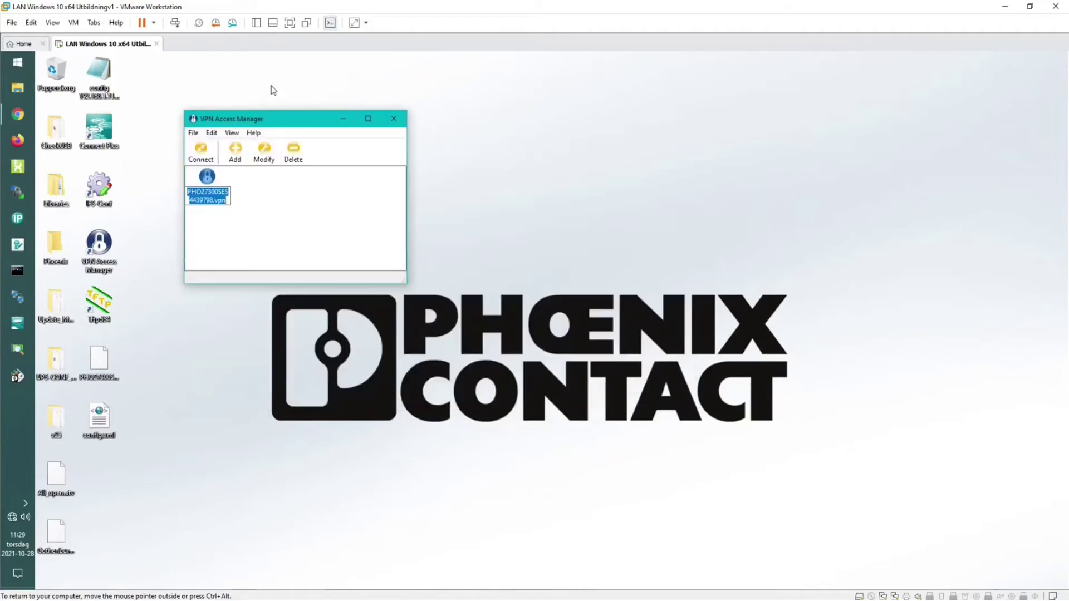
left_click_drag(267, 118, 312, 117)
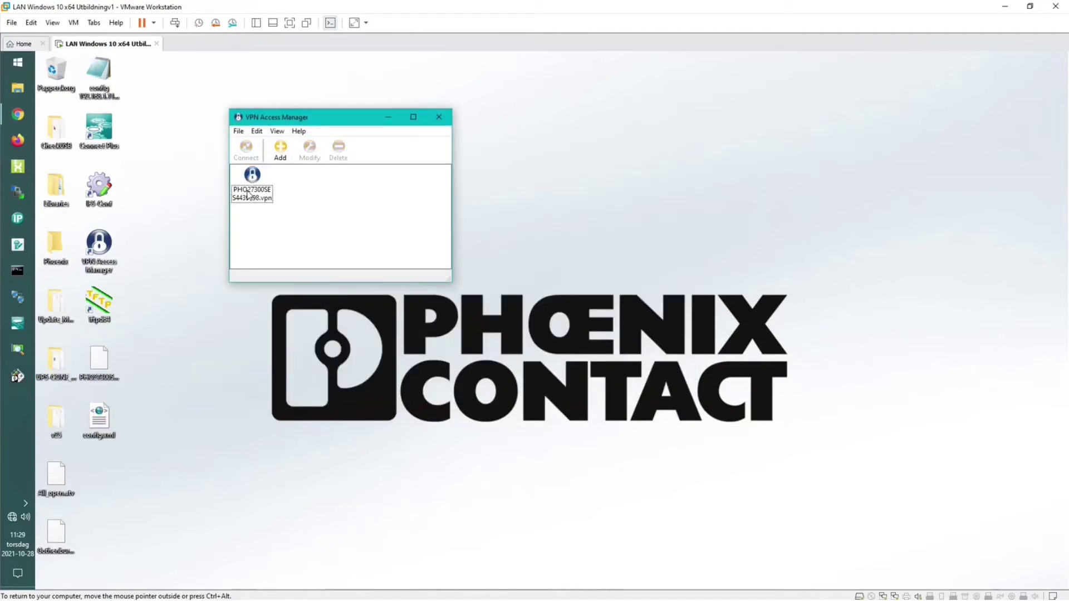
left_click(312, 218)
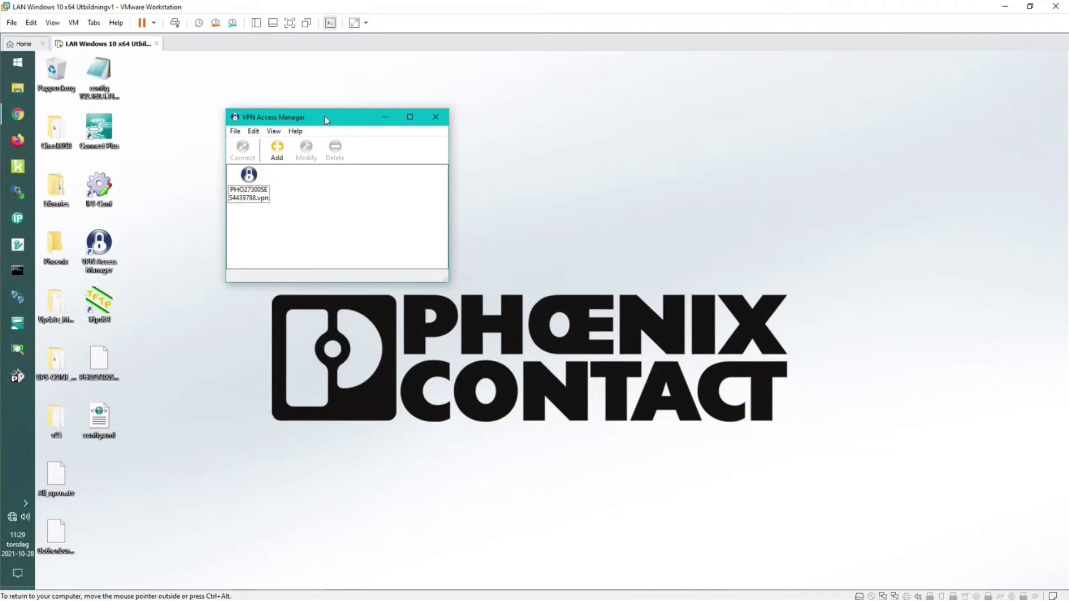
left_click_drag(329, 122, 303, 103)
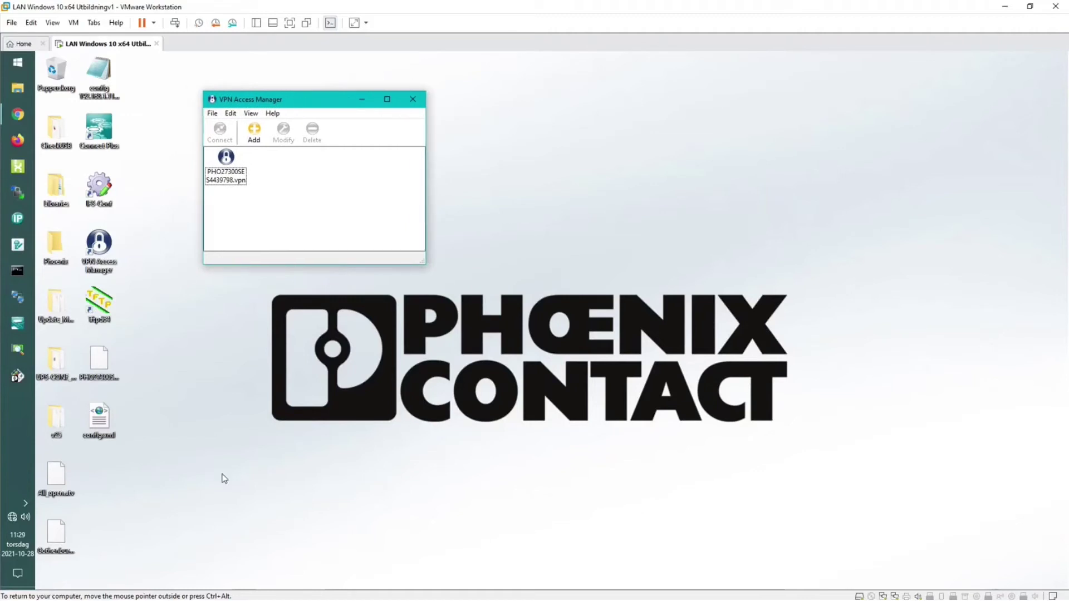
Load the mGuard Secure Cloud bookmark in Chrome, reloading after the error, and maximize the window.
left_click(17, 119)
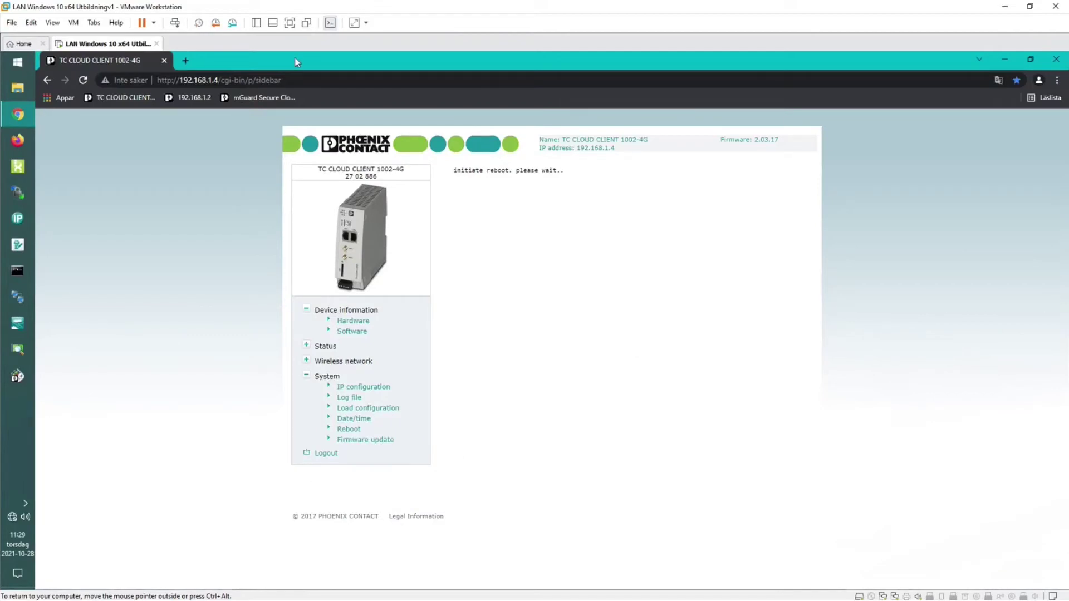
left_click_drag(295, 61, 758, 79)
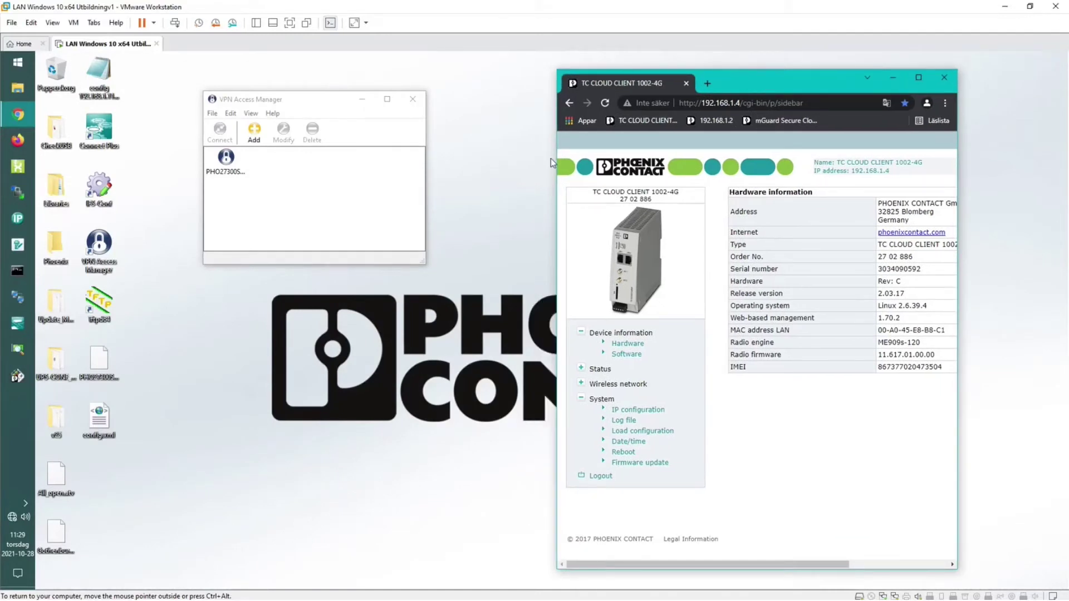
left_click_drag(556, 159, 445, 161)
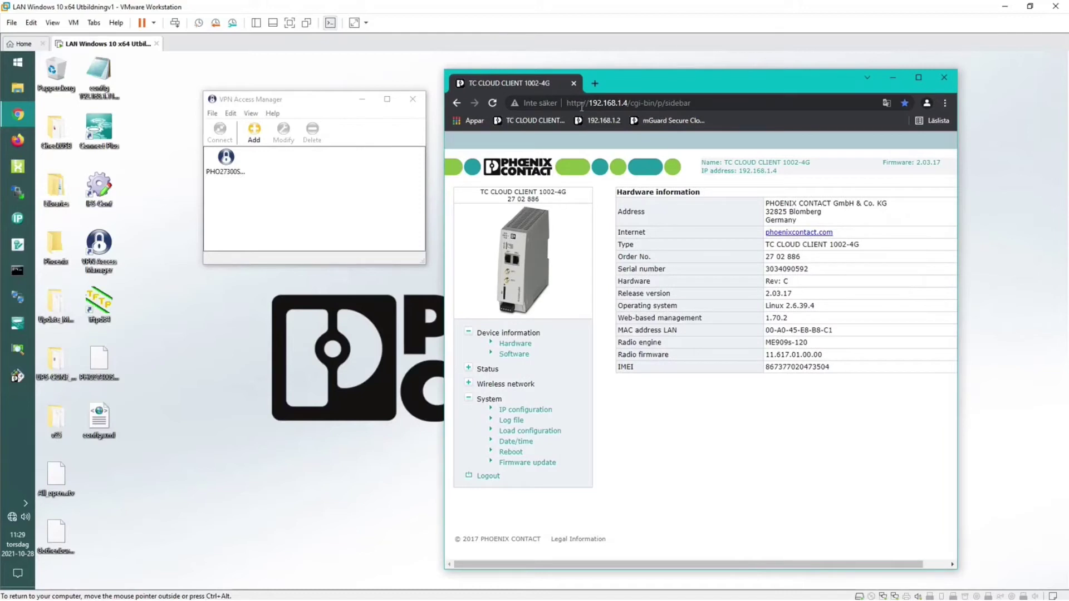
left_click(677, 121)
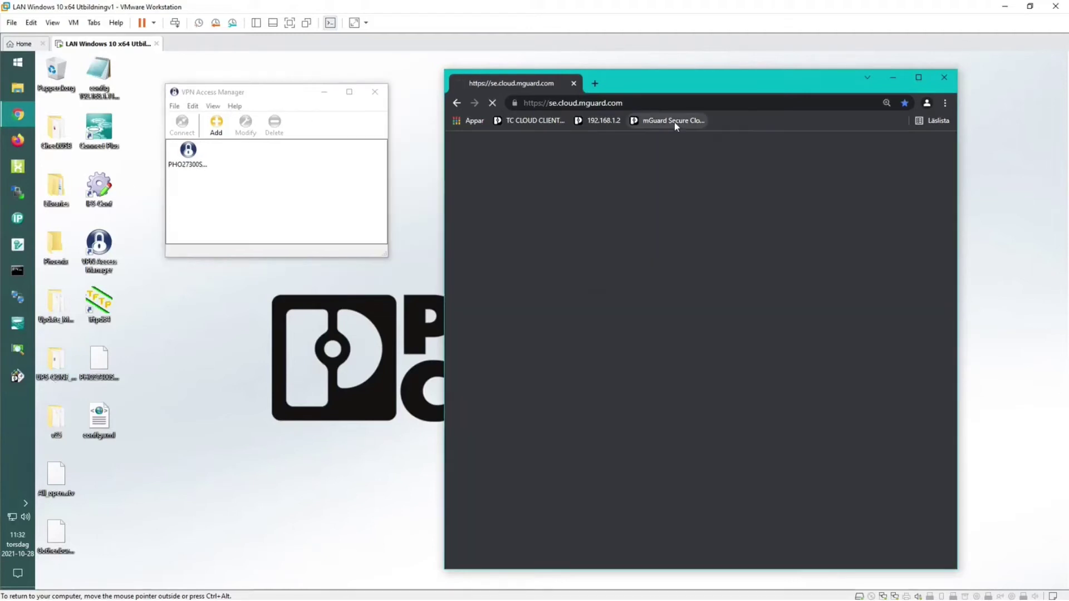
left_click(673, 122)
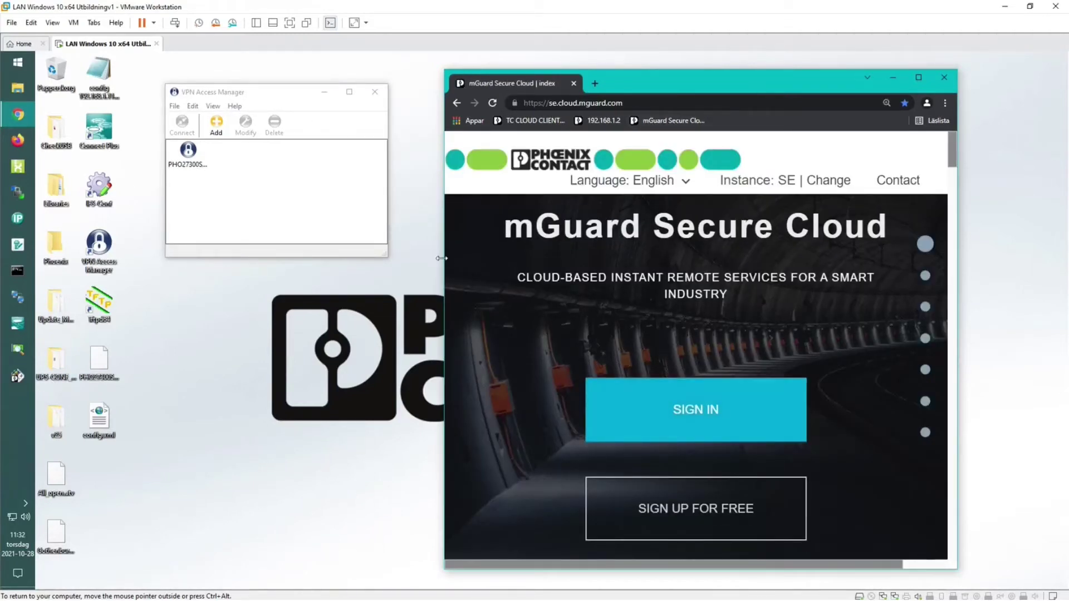
left_click_drag(442, 258, 391, 258)
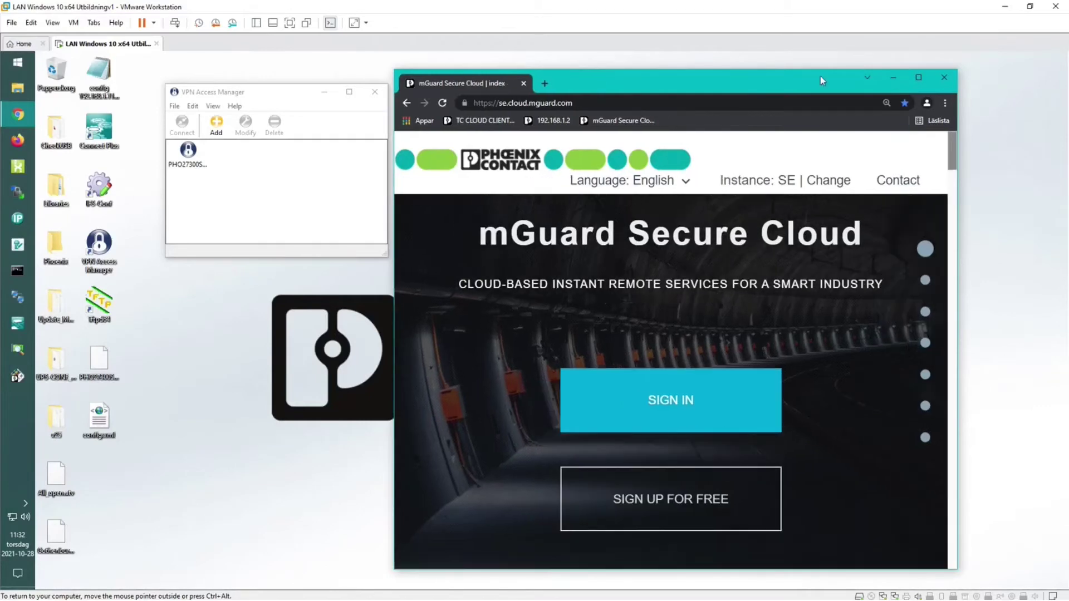
double_click(808, 84)
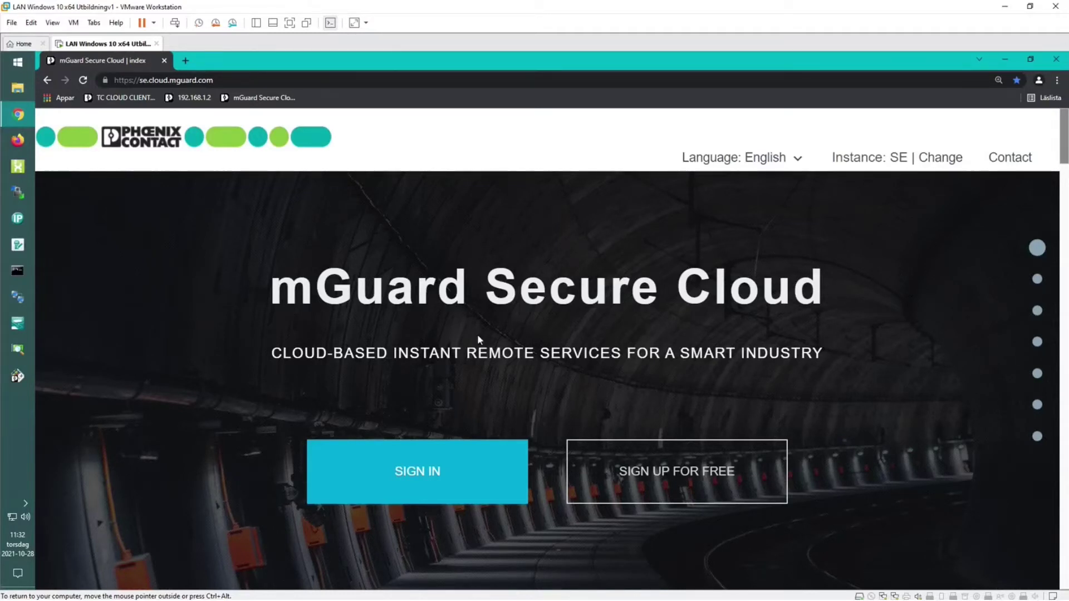
Sign in with company SE, the saved user login and password, then open Service Workstations.
left_click(433, 483)
type("SE")
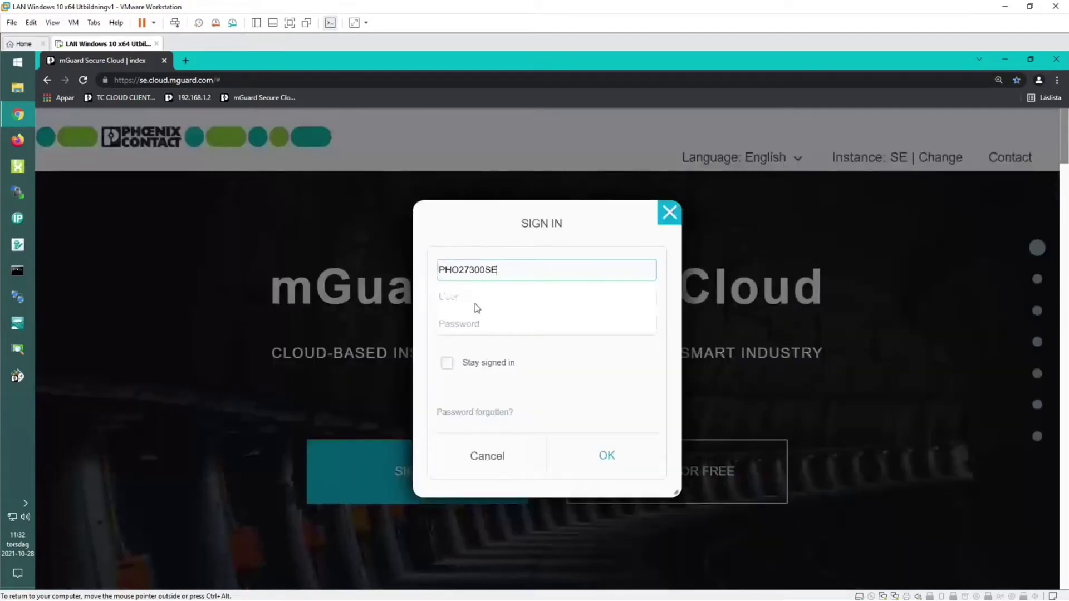
left_click(475, 302)
type("admin")
left_click(473, 332)
left_click(464, 316)
type("********")
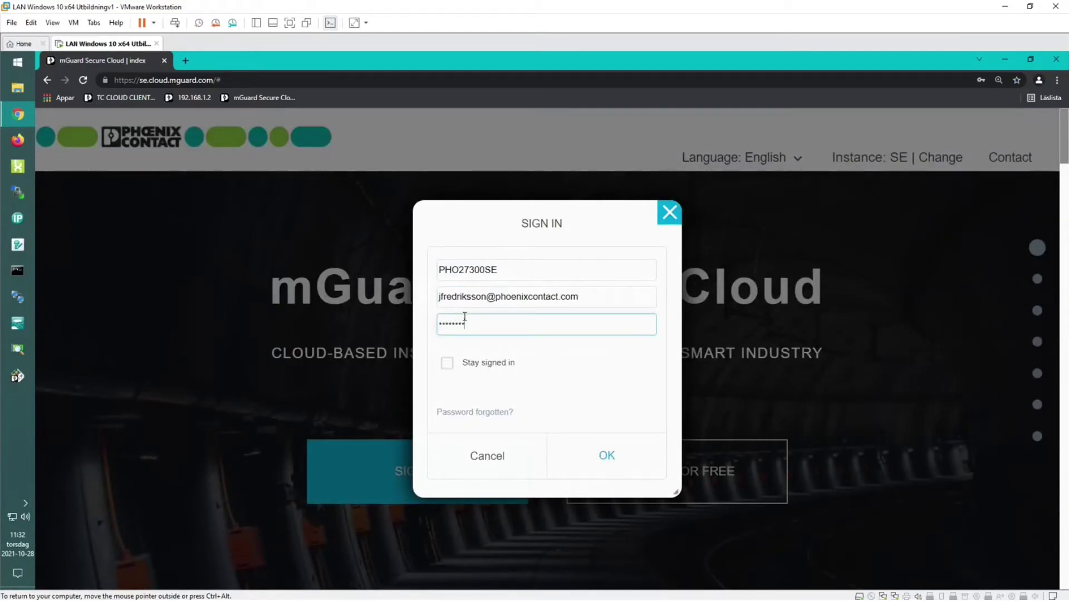
left_click(597, 455)
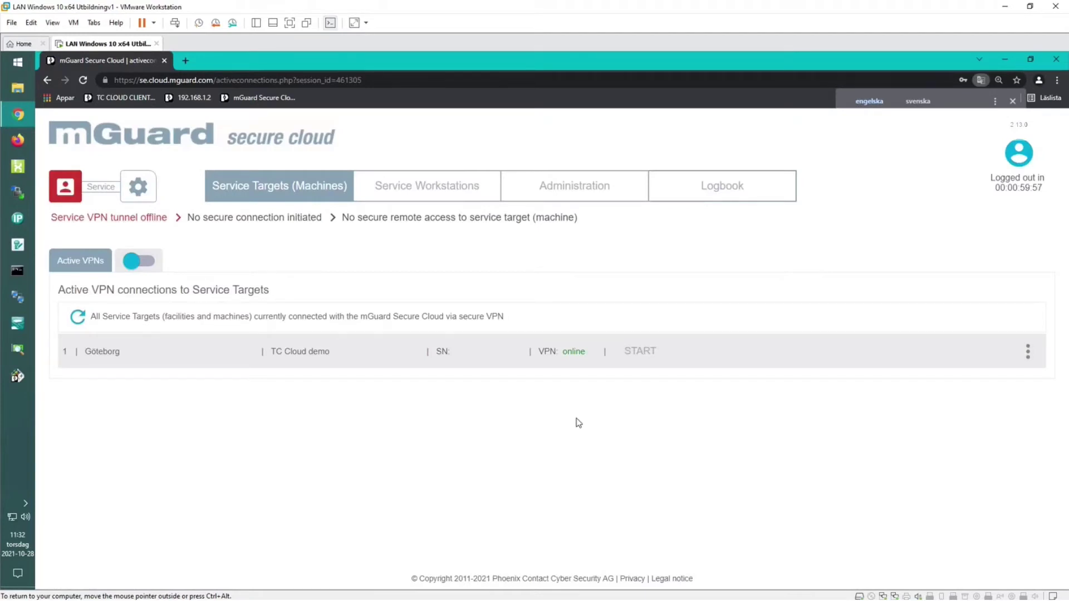
left_click(1013, 102)
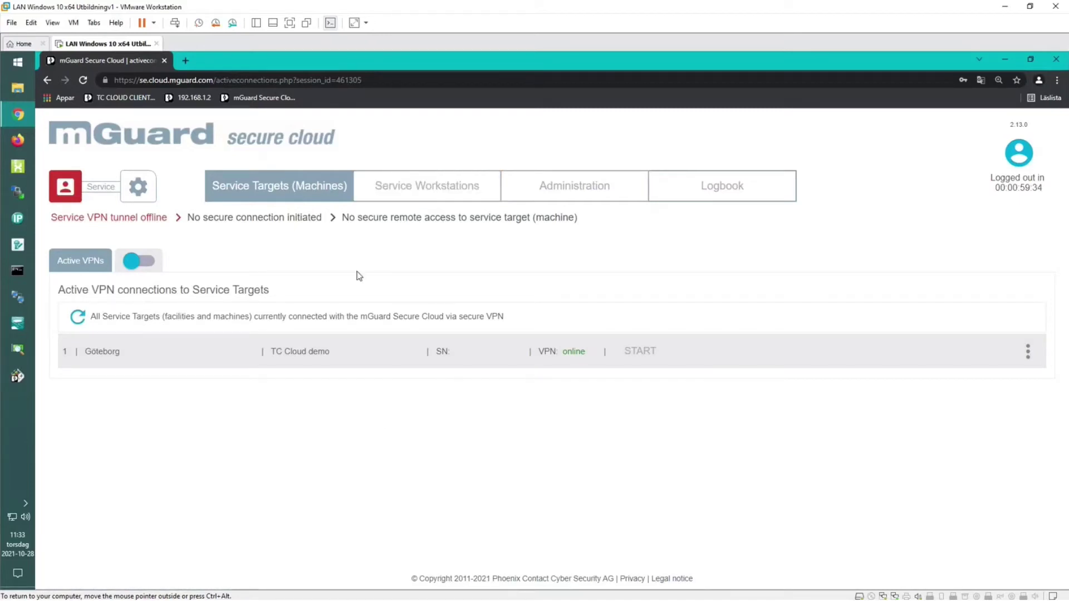
left_click(440, 199)
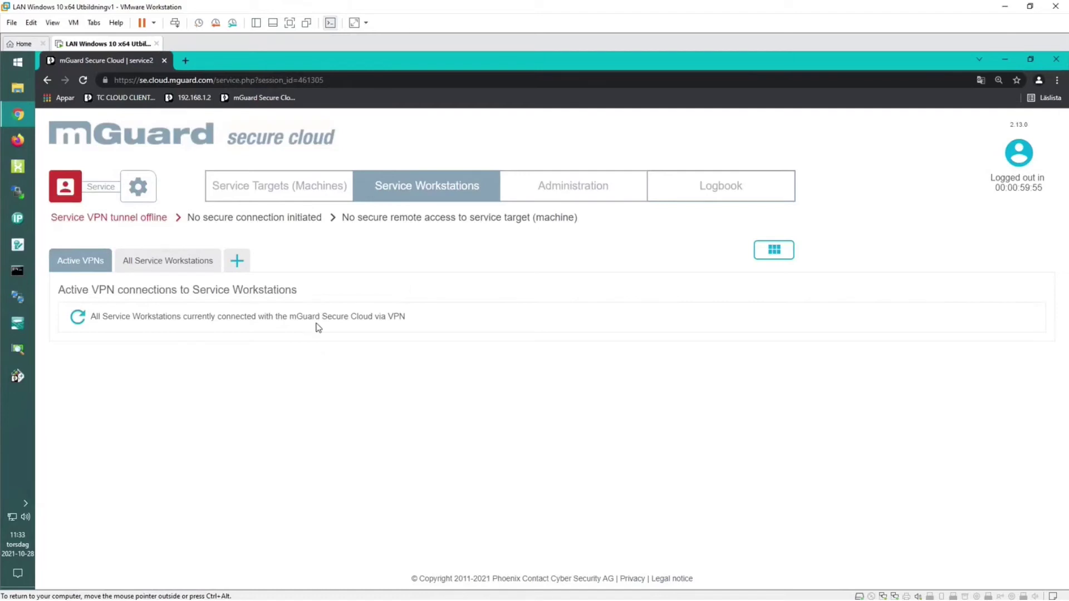
Connect the imported VPN profile in VPN Access Manager, entering the VPN password.
left_click_drag(920, 66, 862, 76)
left_click(200, 158)
right_click(200, 157)
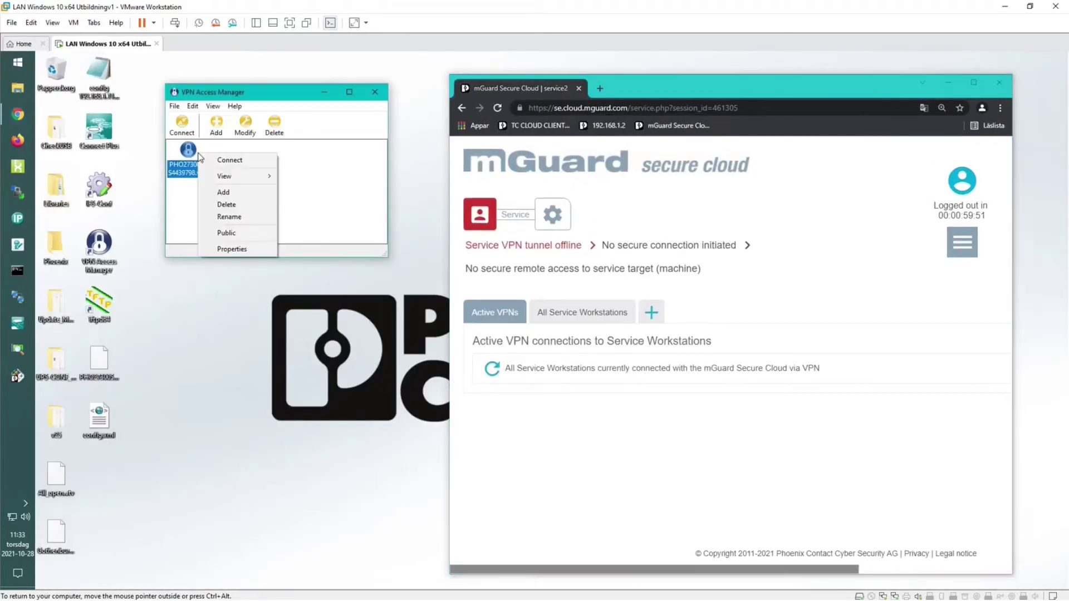
left_click(246, 161)
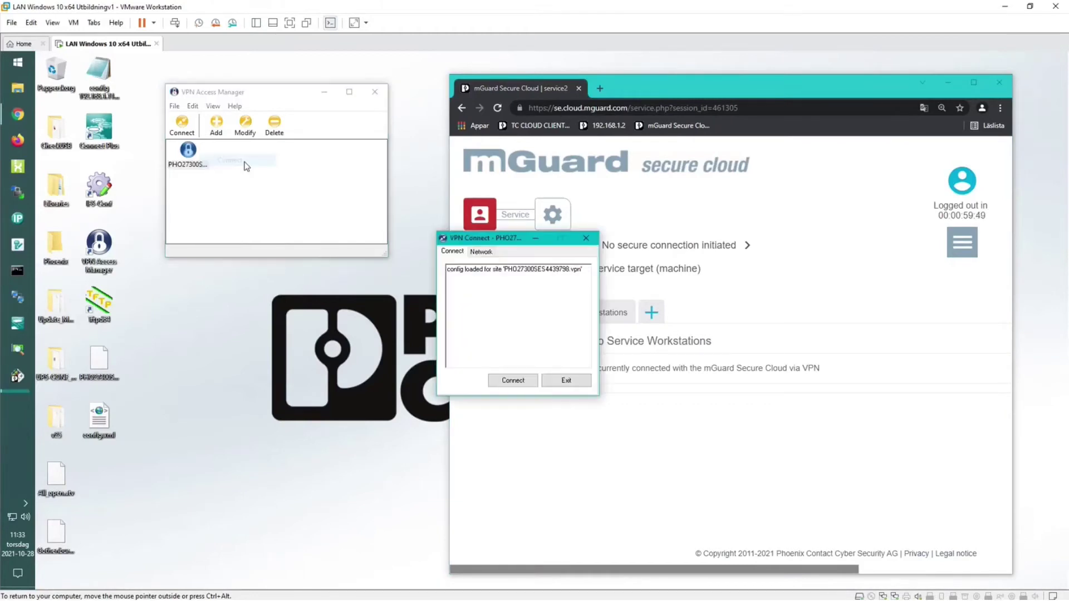
left_click(513, 380)
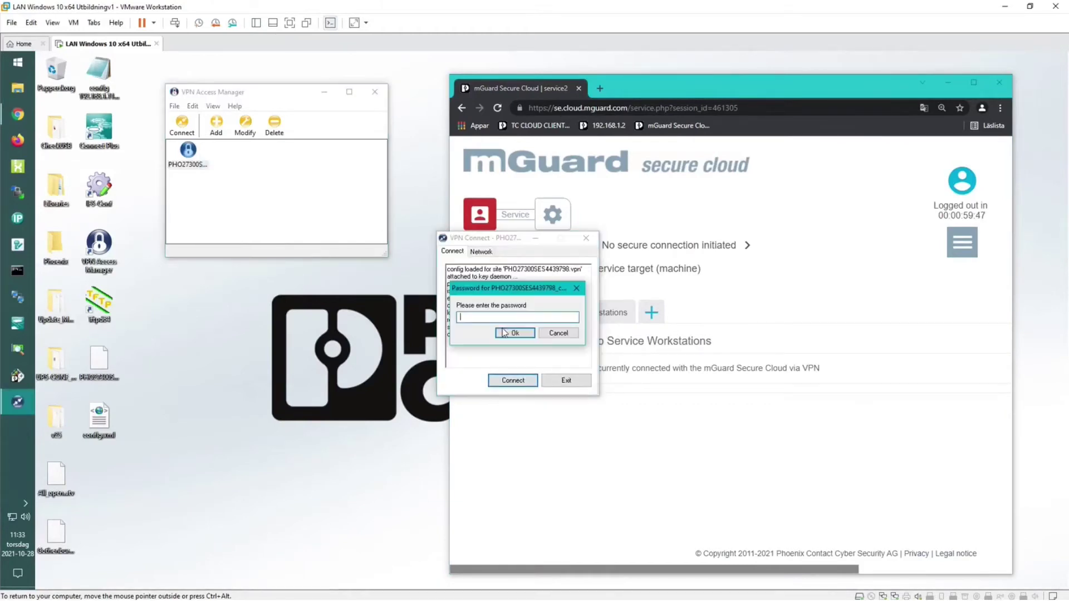
type("*************")
key("Return")
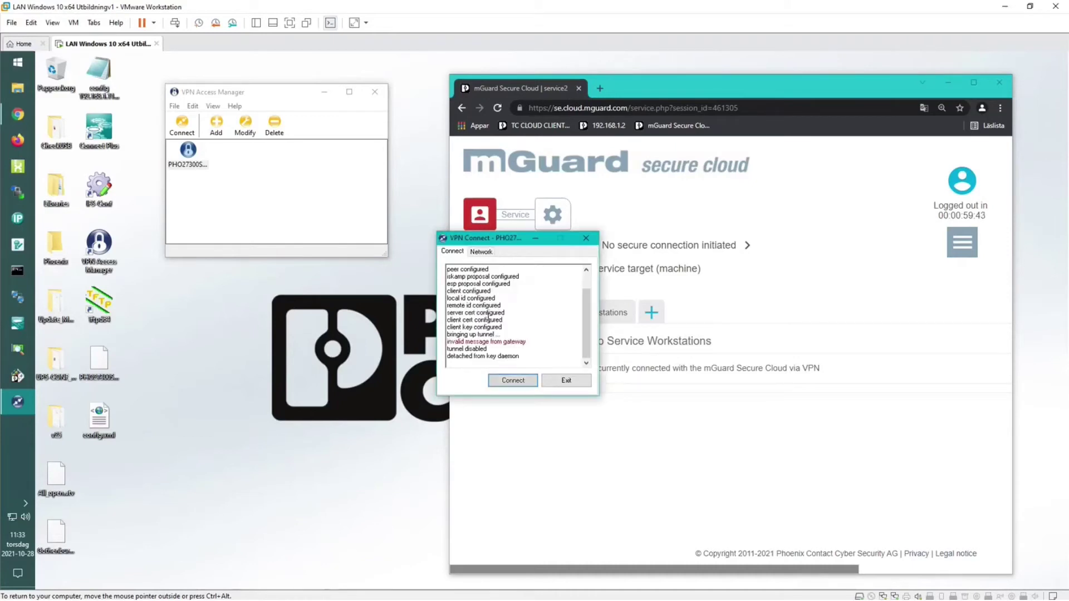
Retry the VPN connection with the password so the tunnel comes online.
left_click_drag(462, 241, 191, 272)
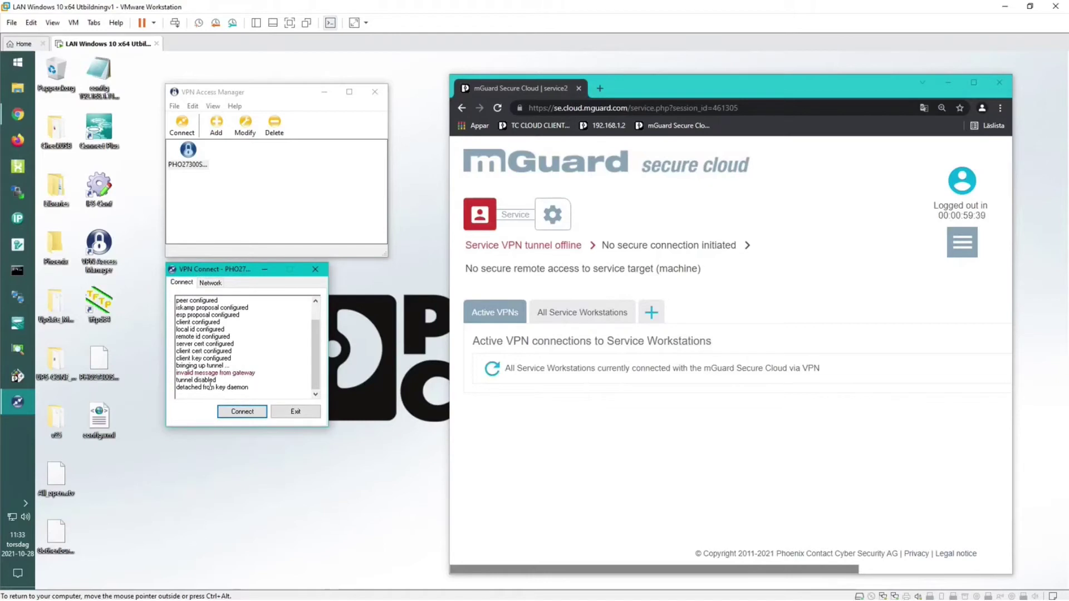
left_click(243, 412)
type("************")
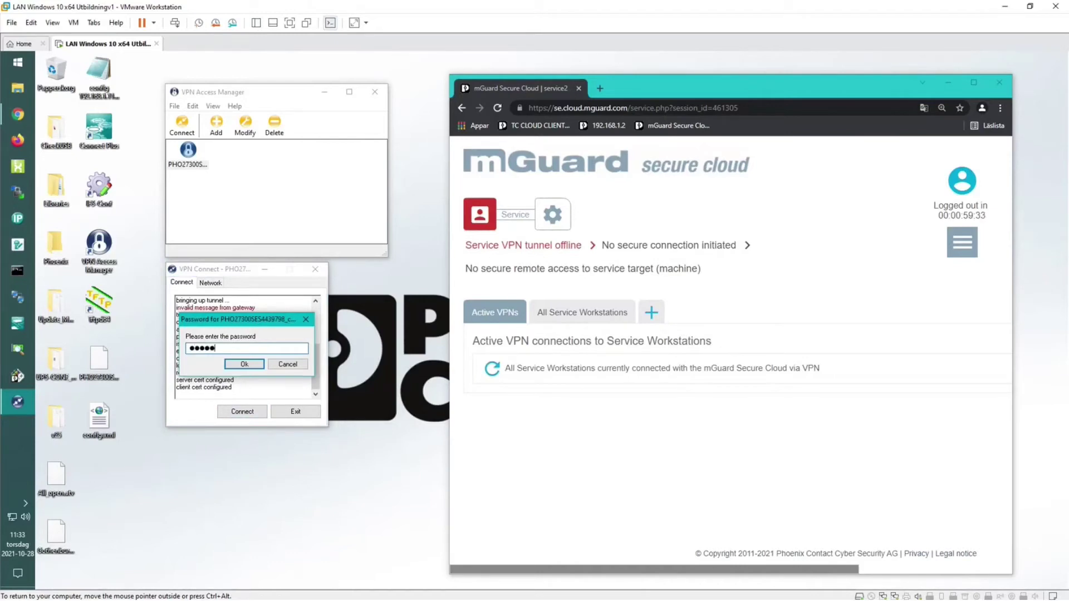
key("Return")
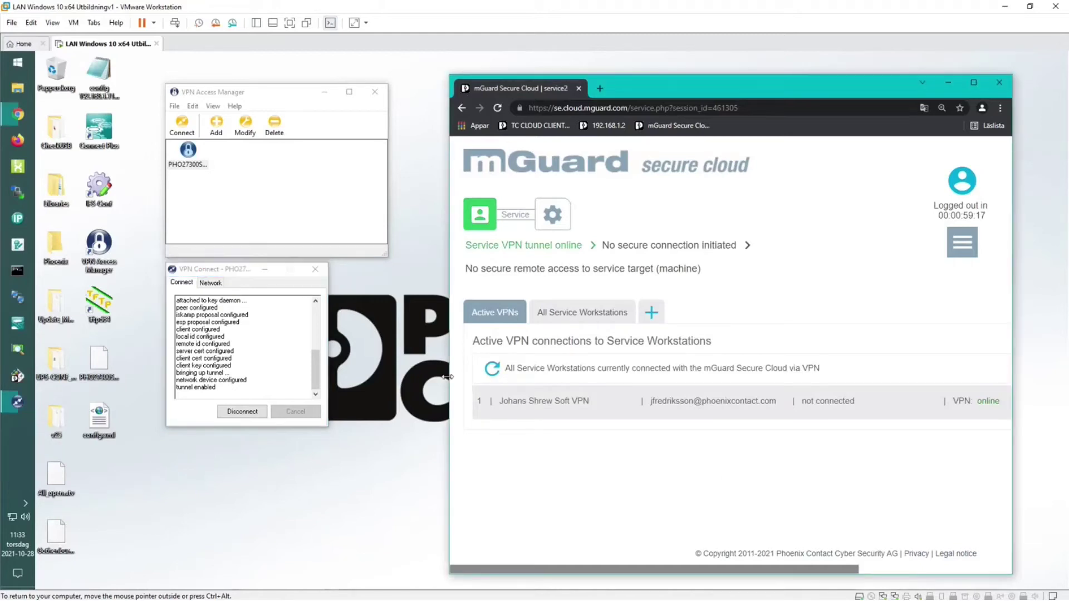
Maximize Chrome to show the Shrew Soft VPN workstation online in Active VPNs.
left_click_drag(447, 377, 403, 377)
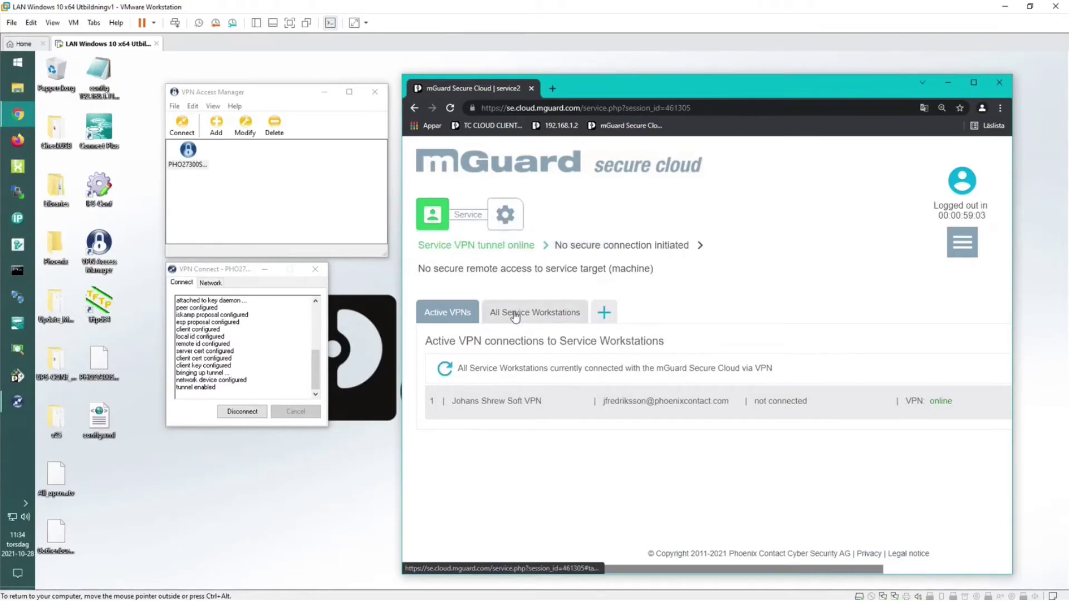
left_click_drag(848, 82, 781, 77)
double_click(781, 76)
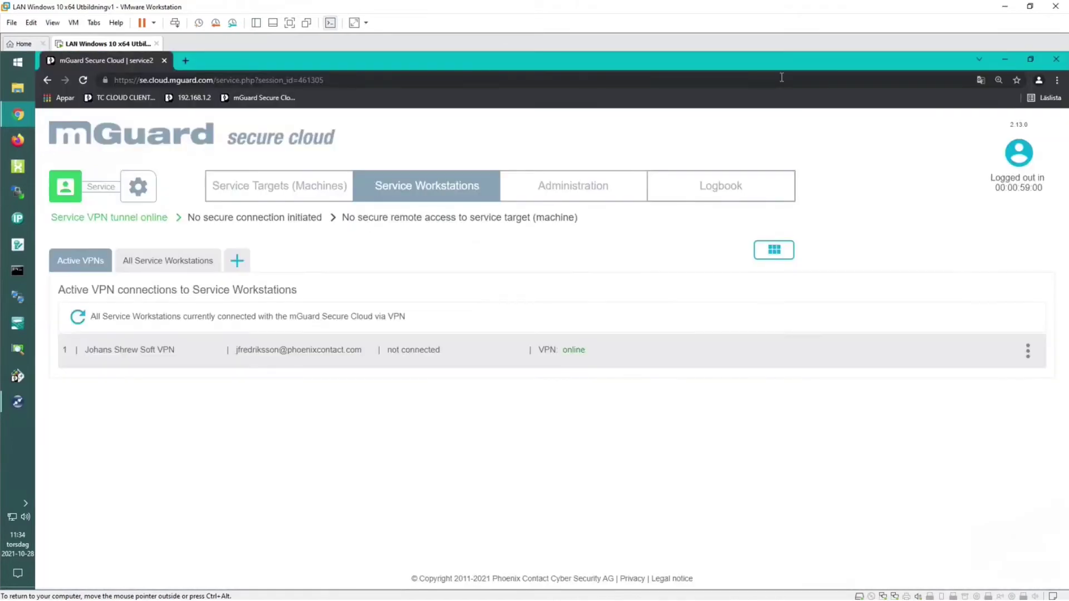
Open Service Targets (Machines) and start the VPN connection to Göteborg / TC Cloud demo.
left_click(294, 189)
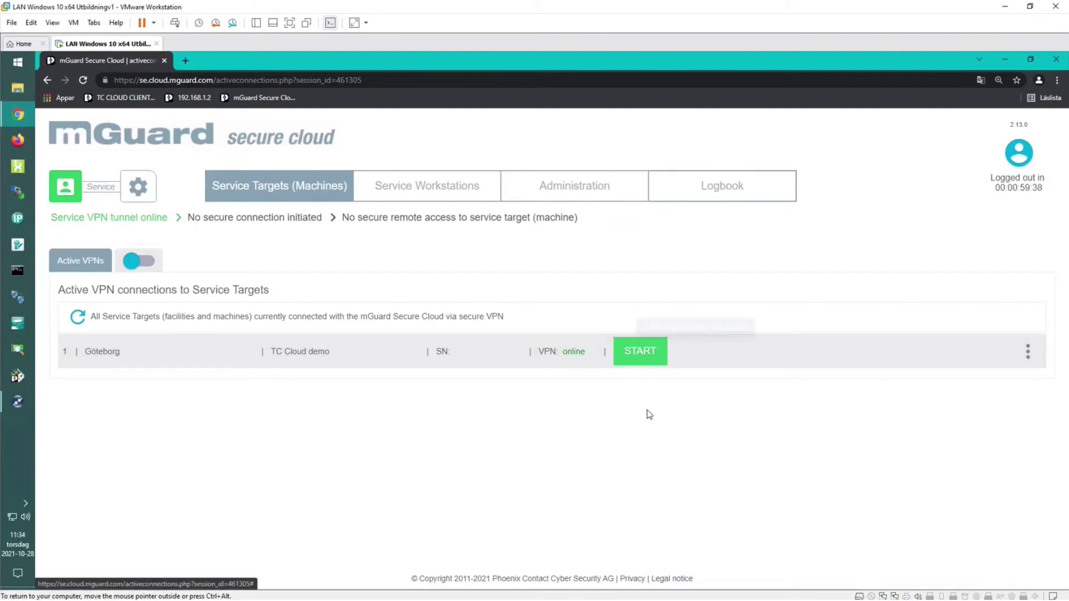
left_click(642, 353)
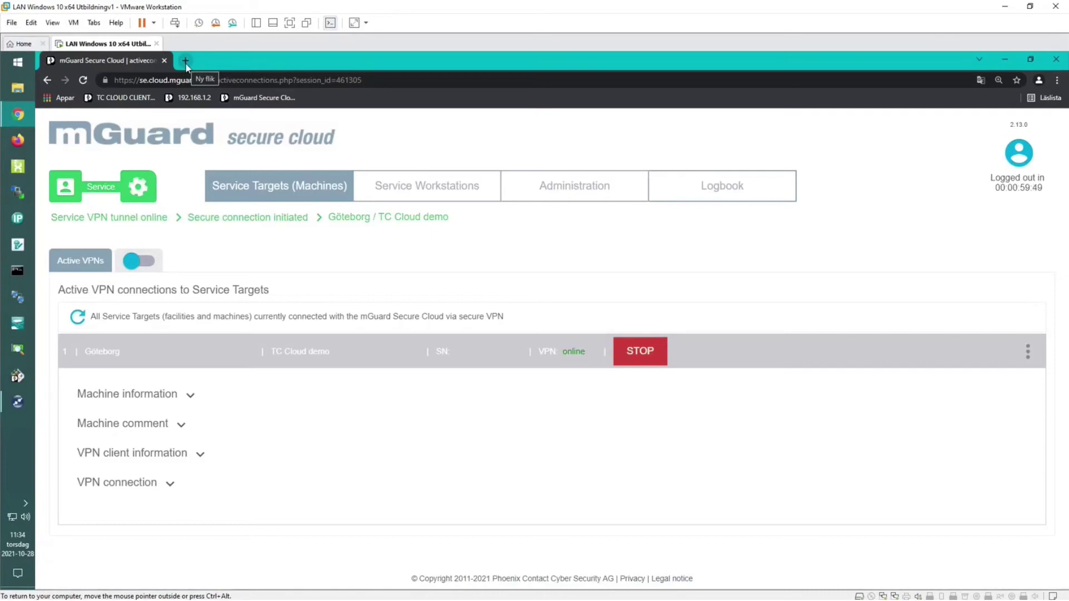
Log in to 192.168.1.4 as admin in a new tab, then open the 192.168.1.2 switch page in another.
left_click(185, 61)
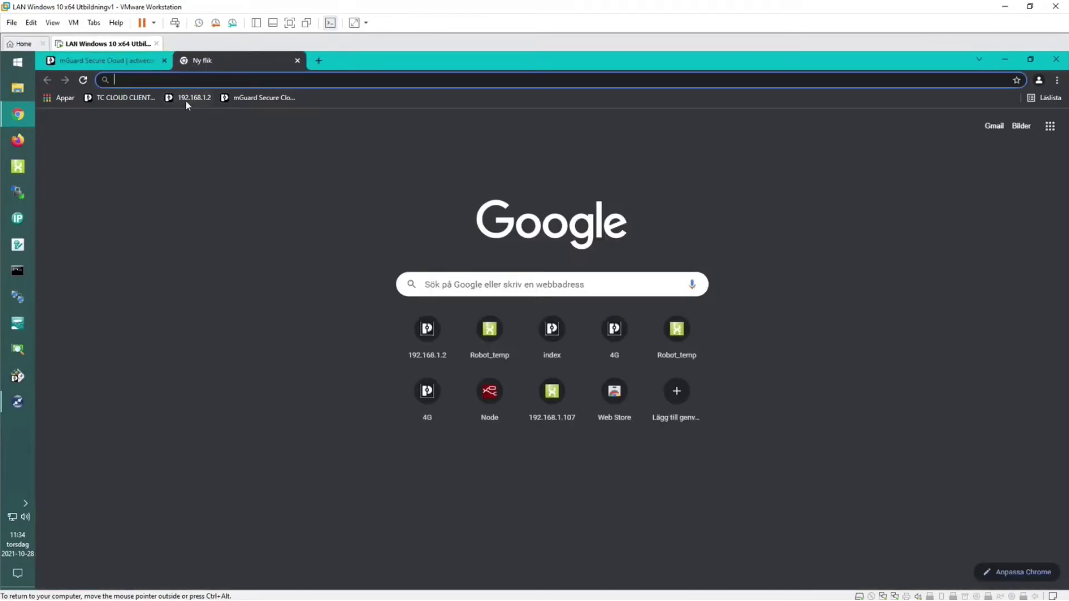
left_click(124, 100)
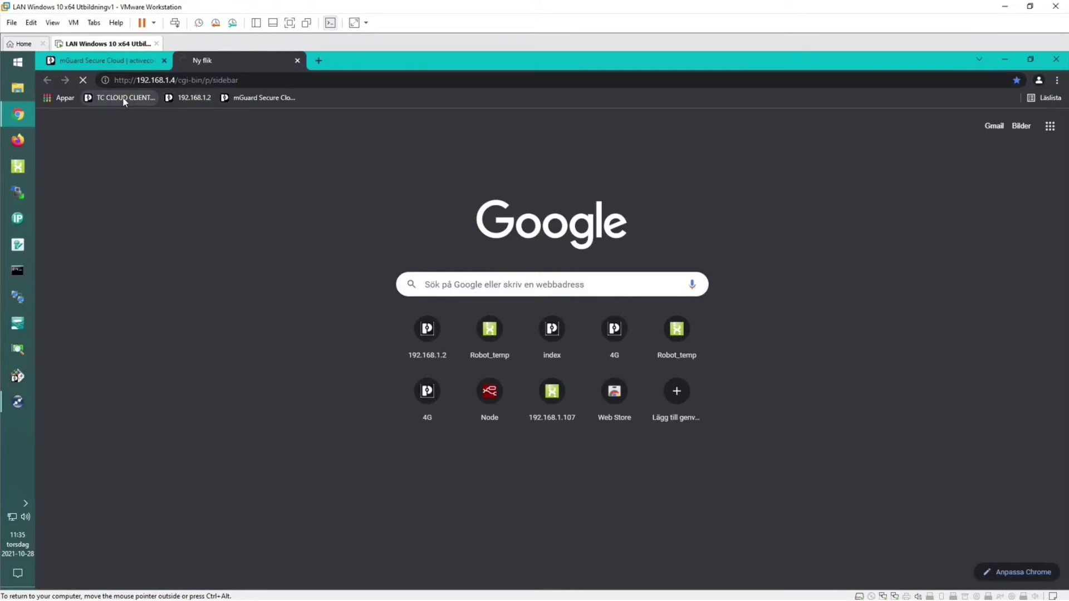
left_click(117, 64)
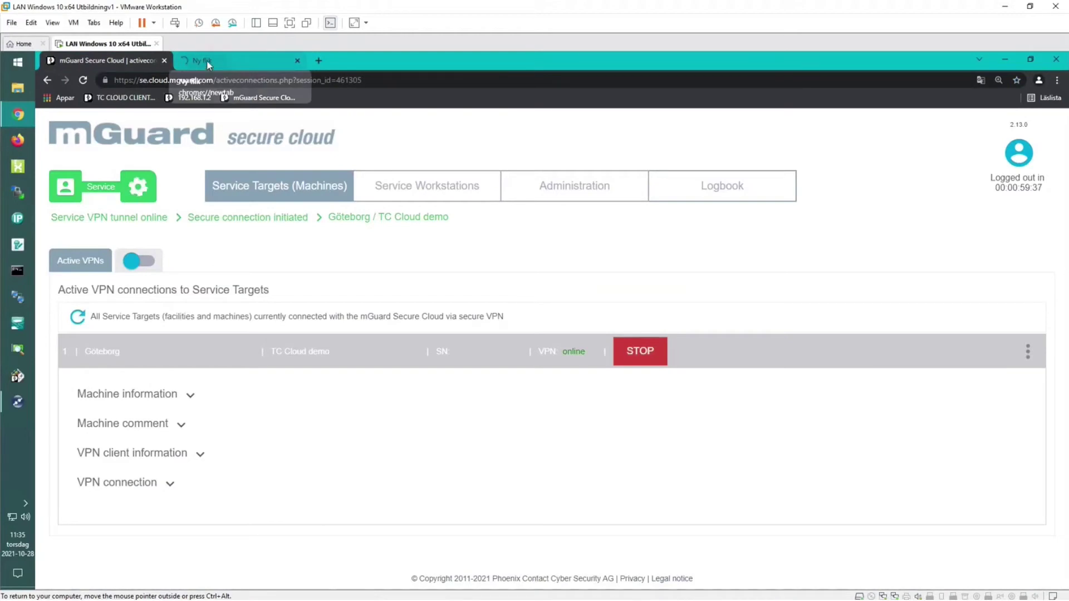
left_click(205, 62)
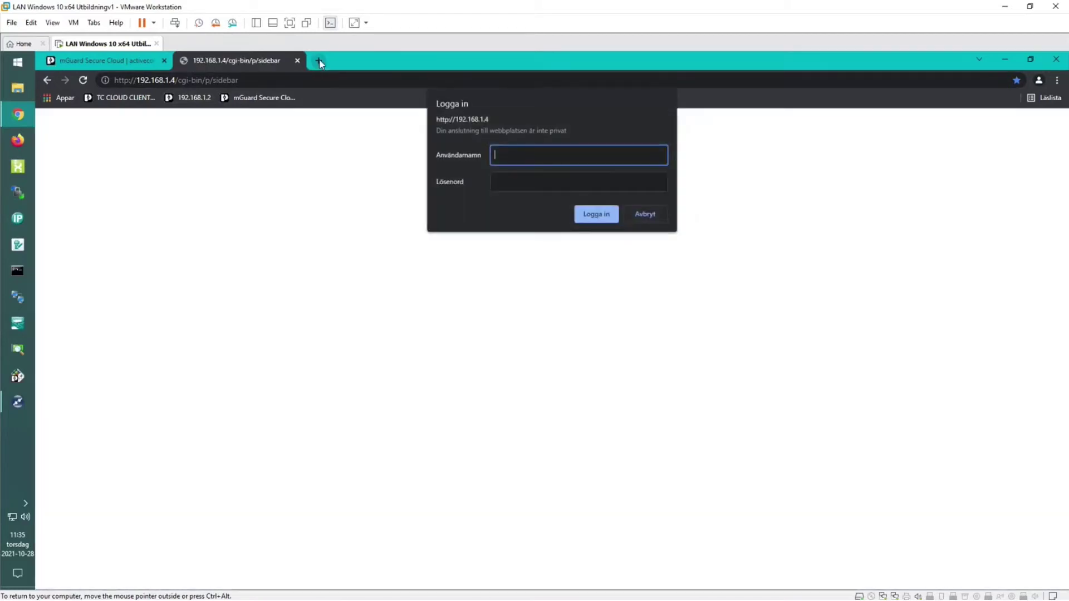
type("admin")
key("Tab")
type("•••••••••••")
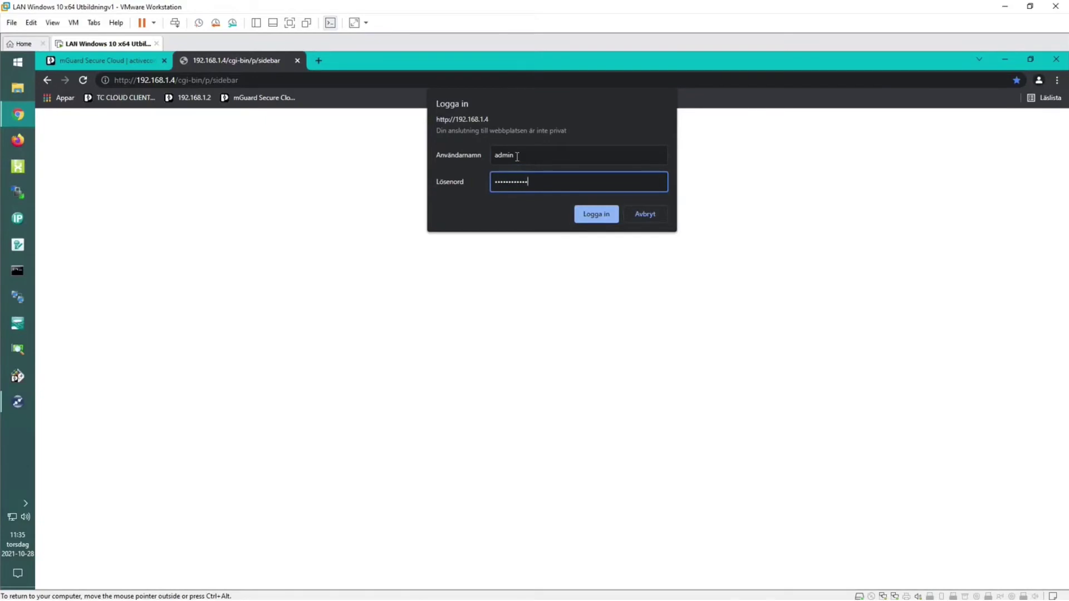
key("Return")
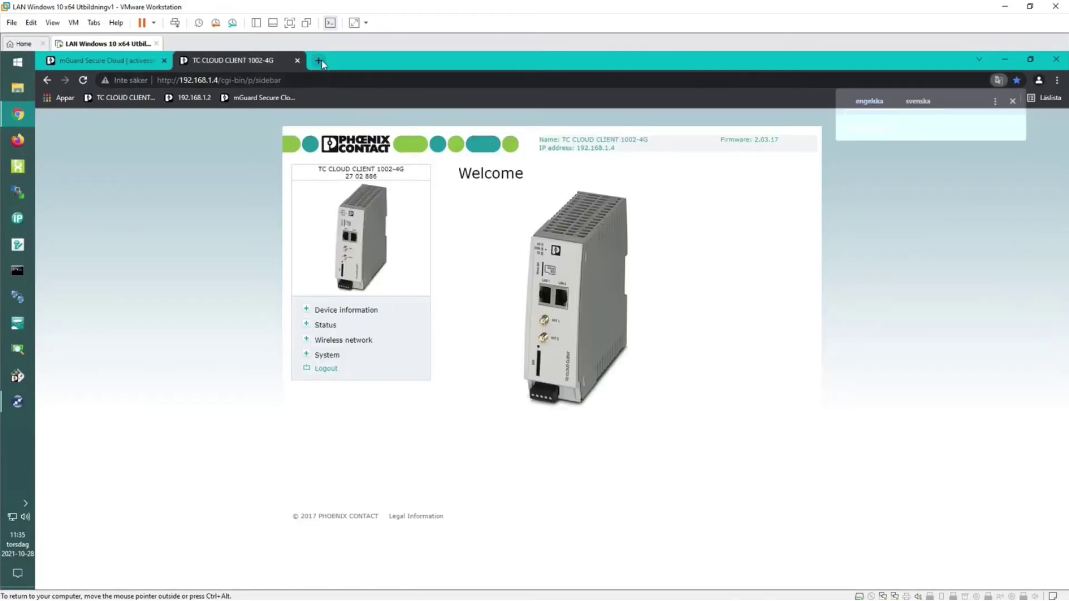
left_click(319, 60)
left_click(203, 97)
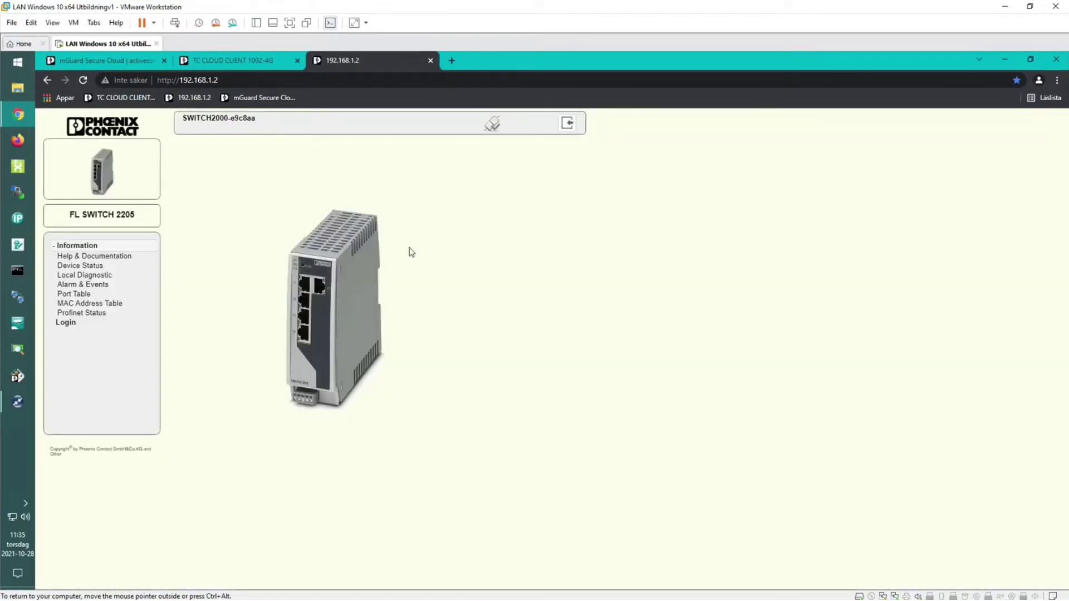
Log in to the FL SWITCH 2205 with its password, then revisit the TC CLOUD CLIENT tab.
left_click(65, 322)
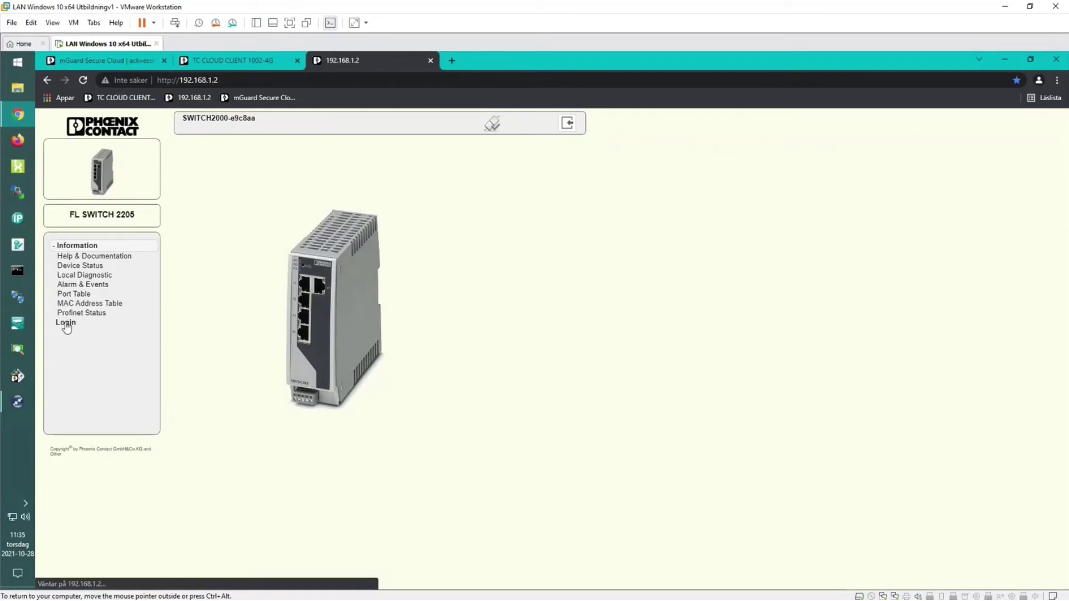
type("private")
key("Return")
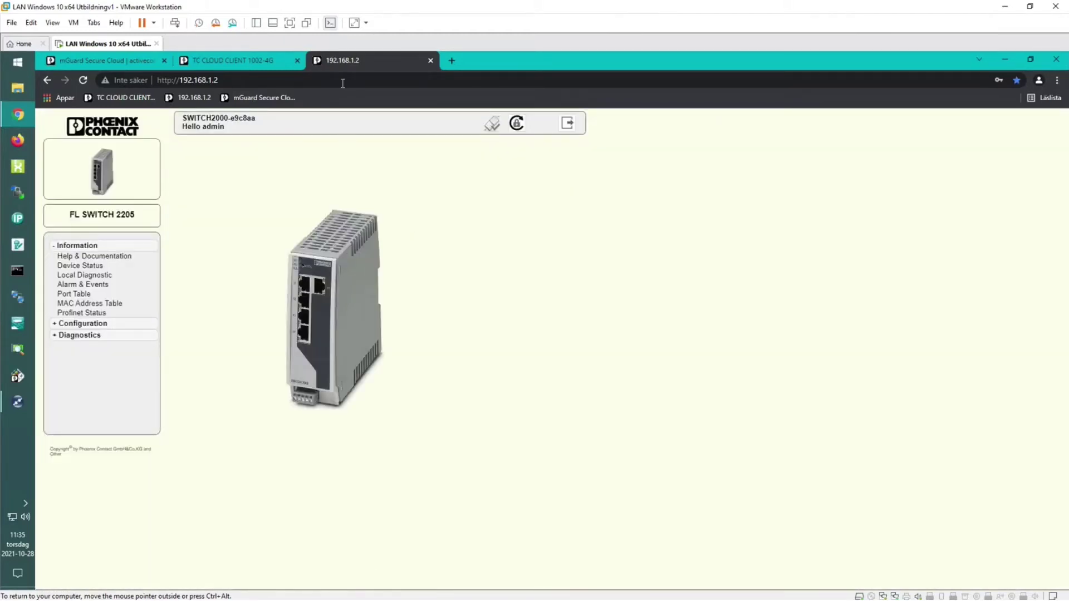
left_click(260, 61)
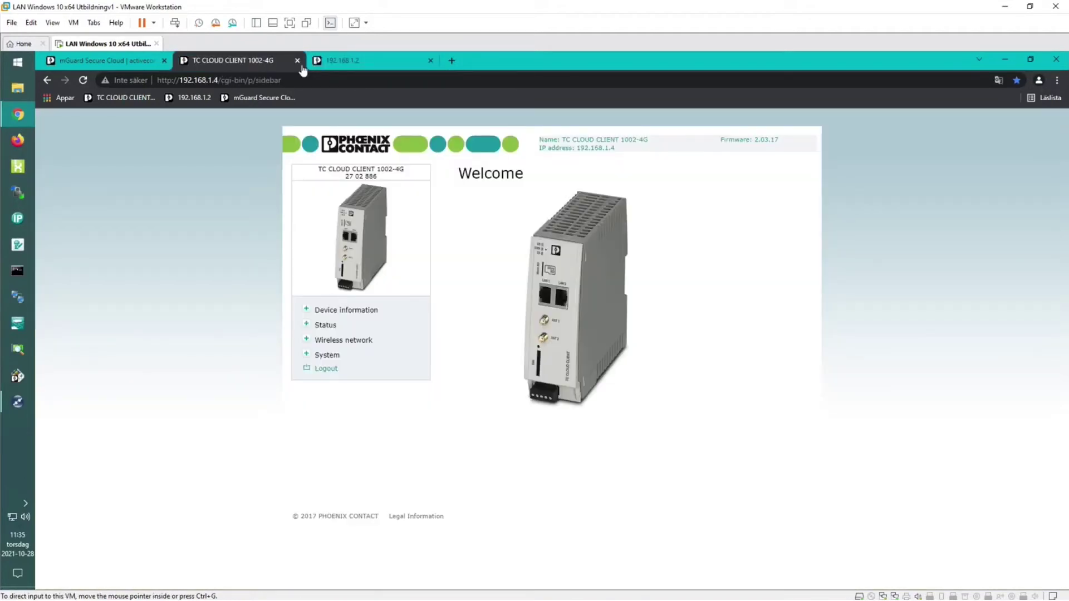
left_click(367, 57)
Open the Robot_temp PLCnext HMI page at 192.168.1.7 in a new browser tab.
left_click(451, 60)
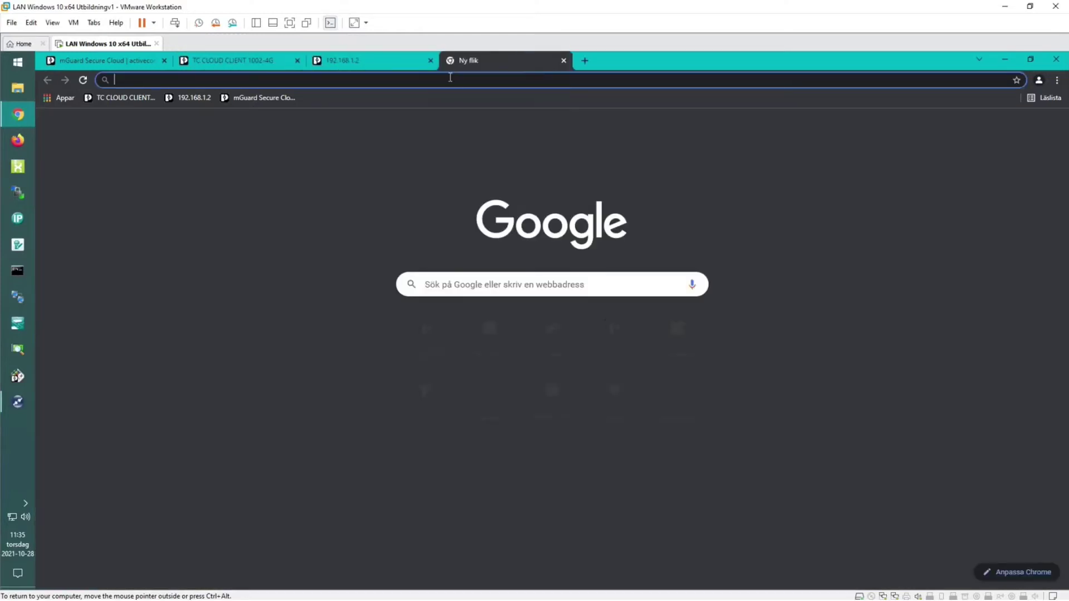
type("192.168.1.7")
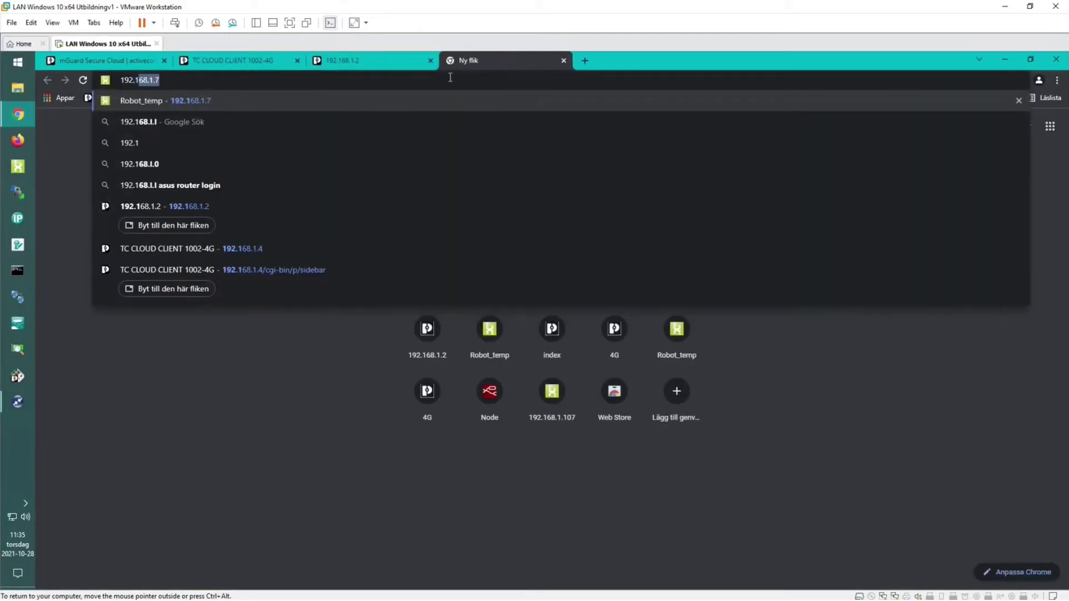
key("Return")
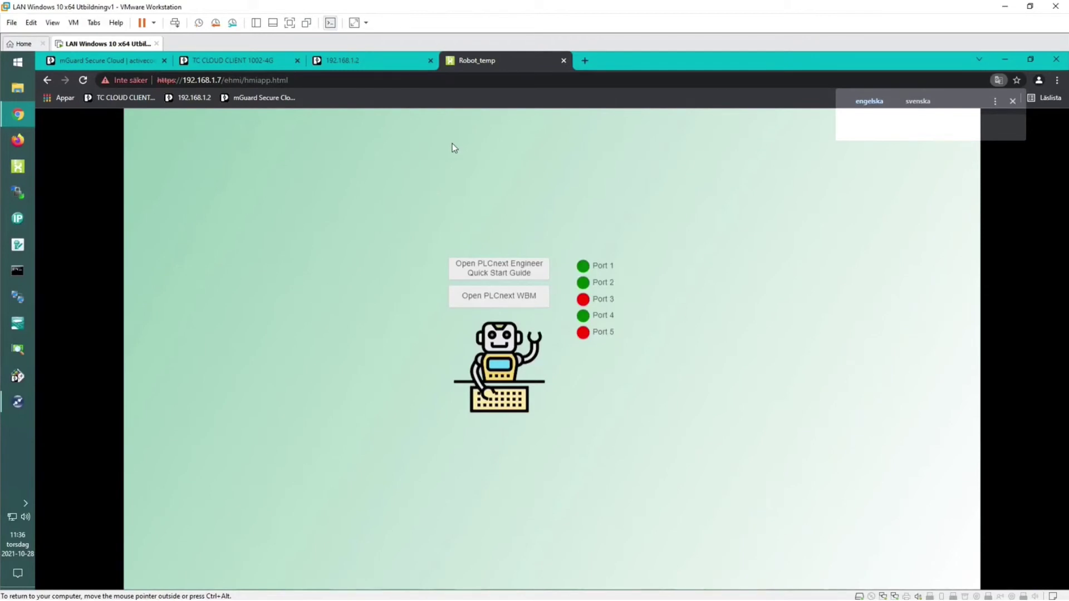
Go back through the FL SWITCH and TC CLOUD CLIENT tabs to mGuard Secure Cloud.
left_click(363, 64)
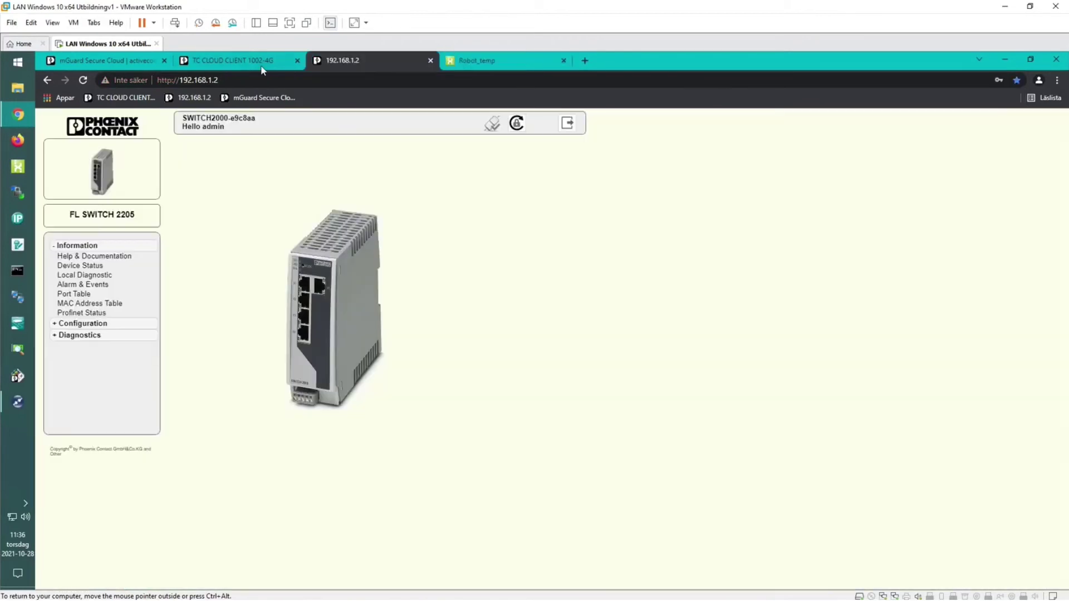
left_click(243, 66)
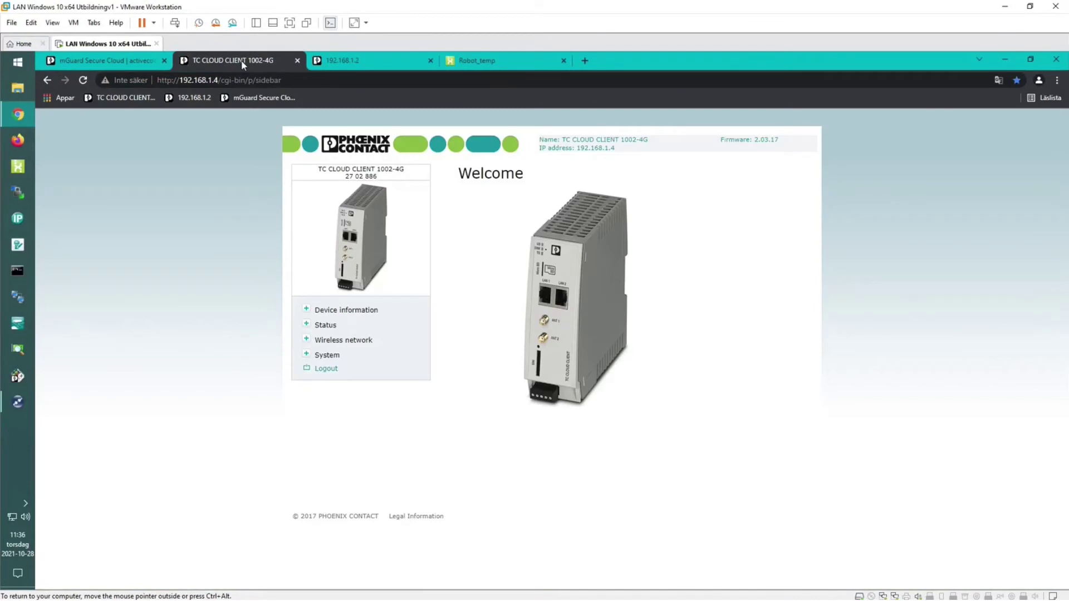
left_click(129, 60)
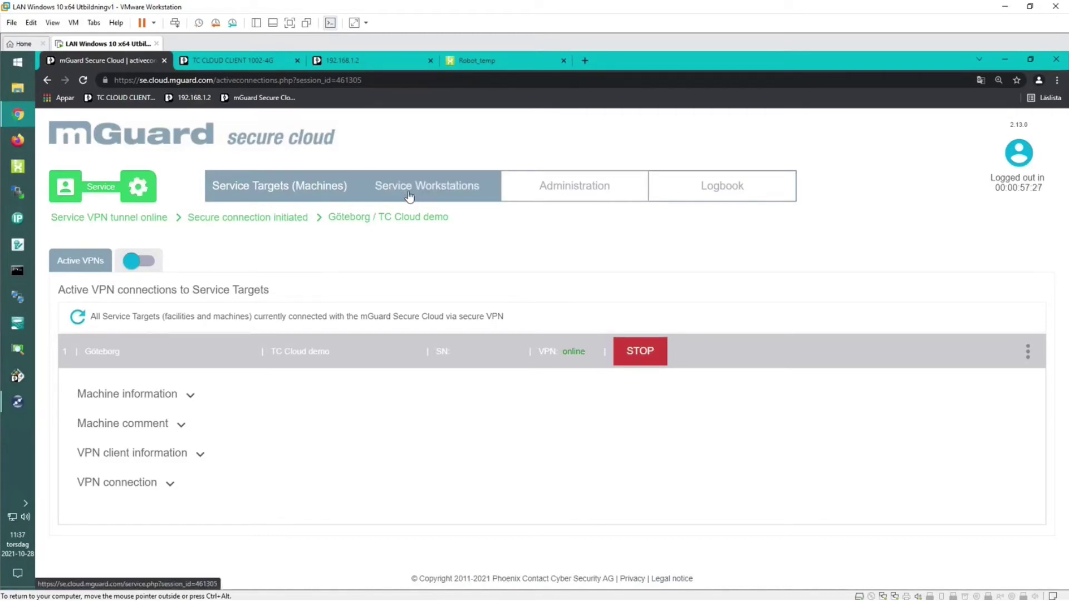
Edit the row 4 admin account from the Administration Users list.
left_click(546, 194)
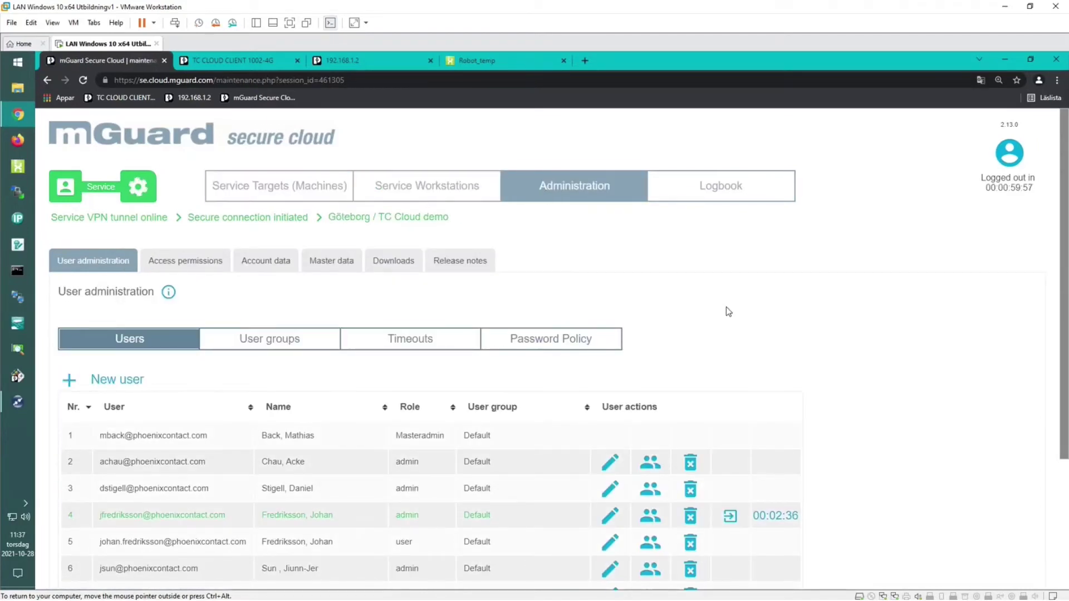
scroll(727, 308, "down", 1)
scroll(726, 311, "down", 1)
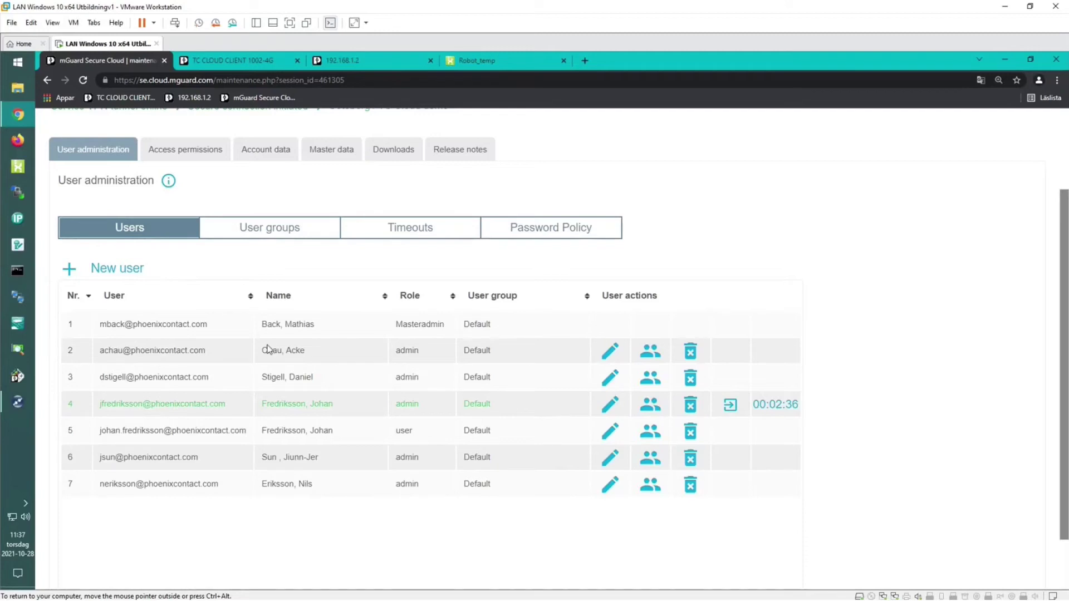
left_click(611, 403)
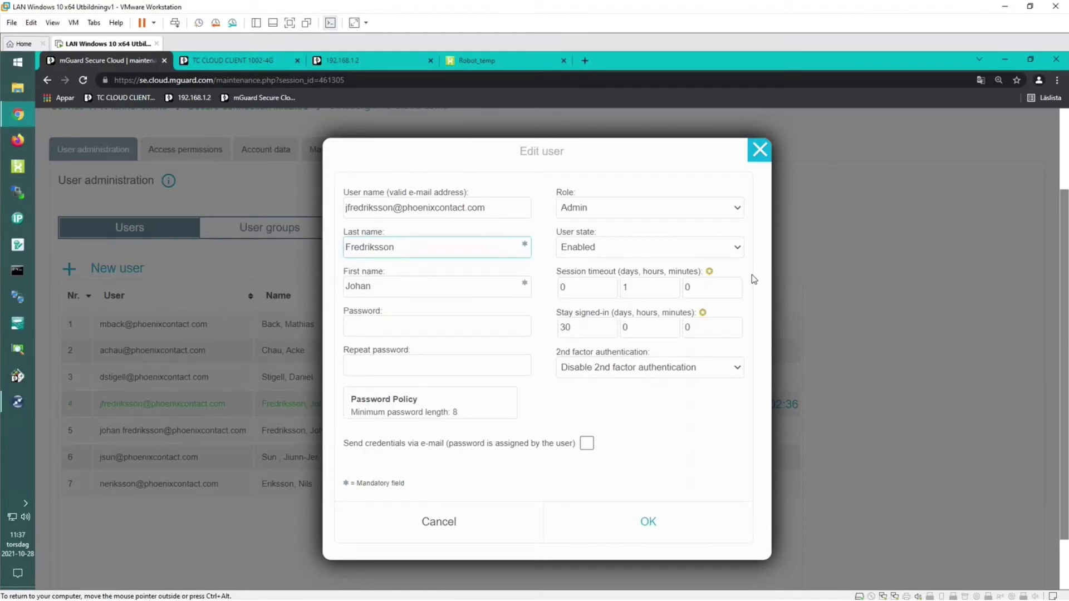
Inspect the User state, Role (Admin) and 2nd factor options, then cancel without changes.
left_click(740, 249)
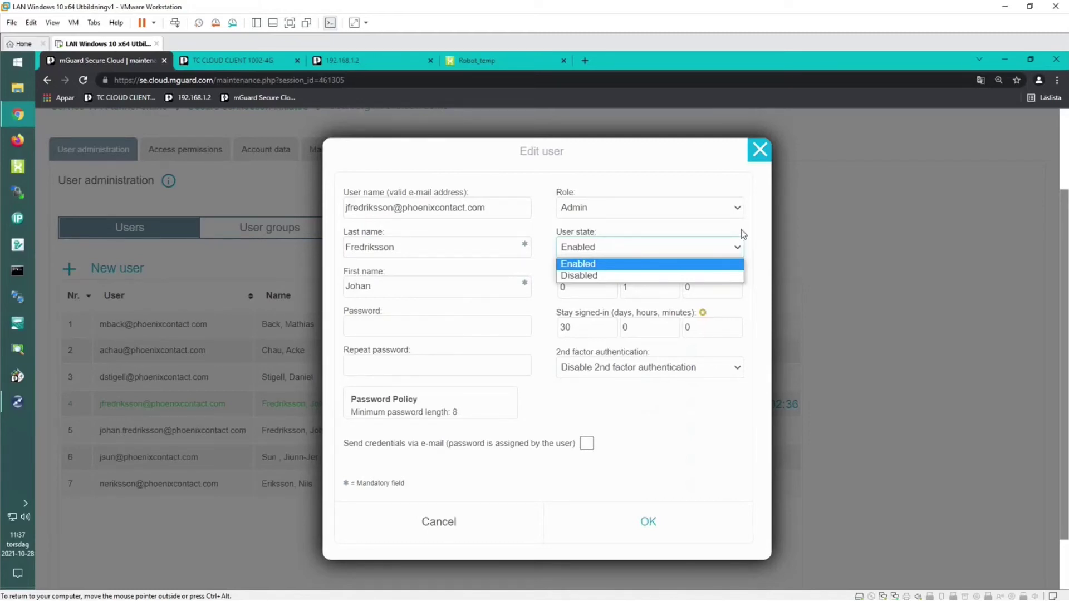
left_click(738, 208)
left_click(738, 207)
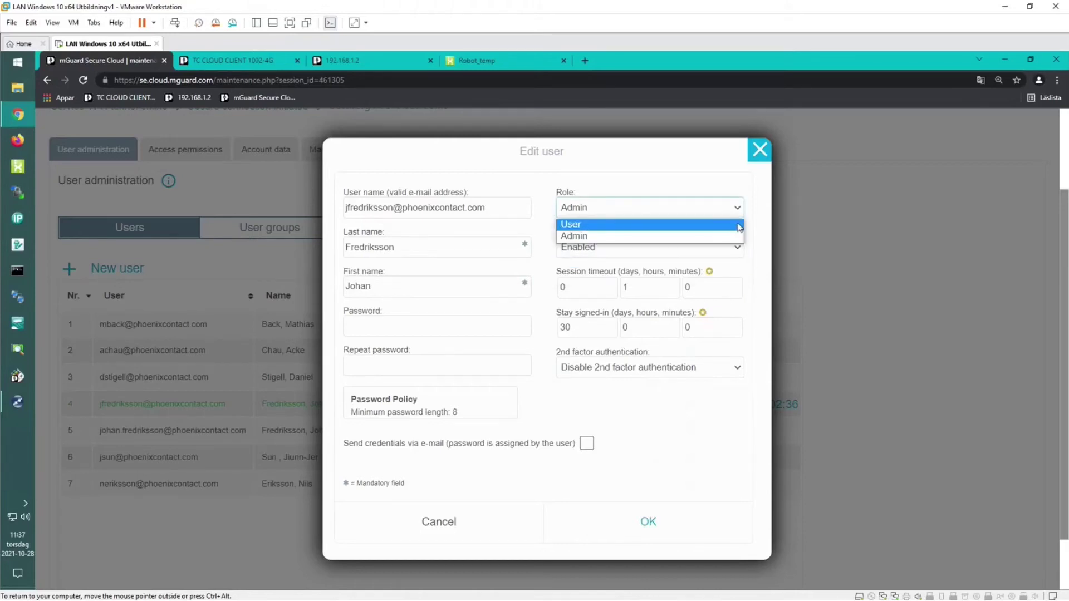
left_click(748, 262)
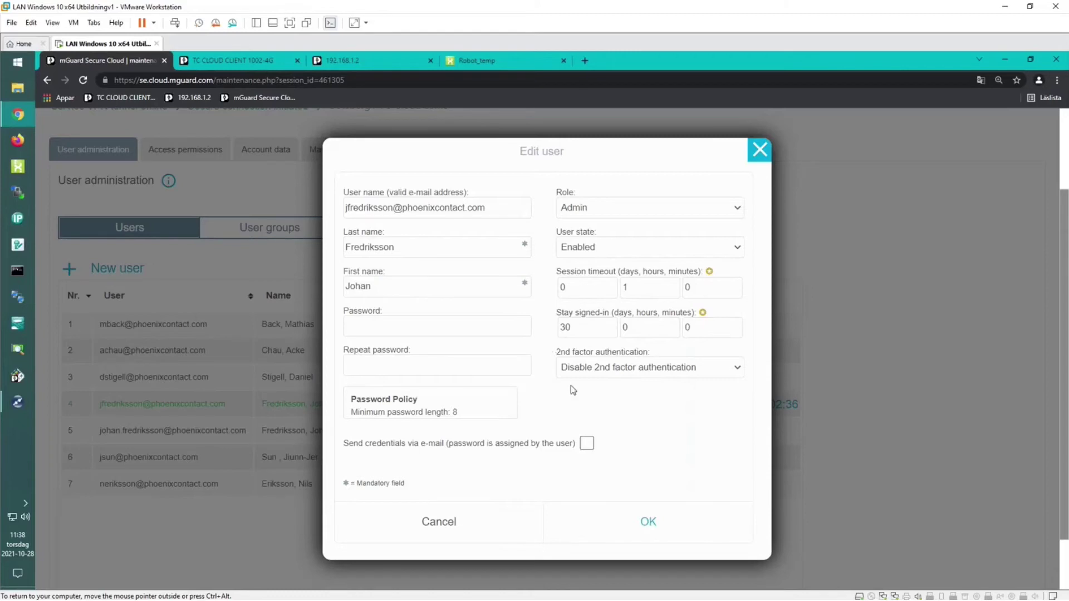
left_click(738, 369)
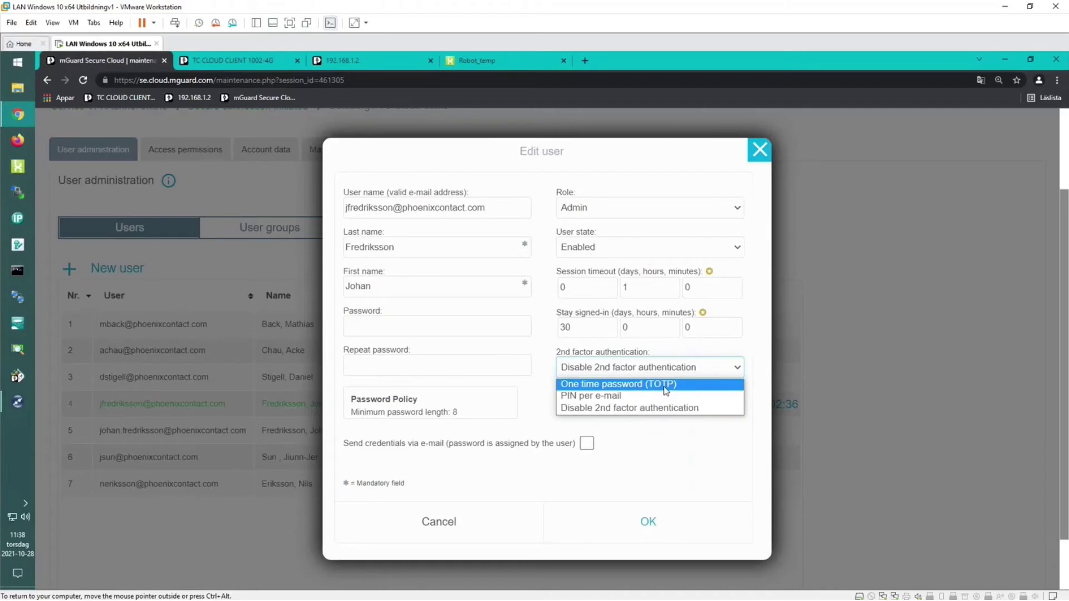
left_click(682, 349)
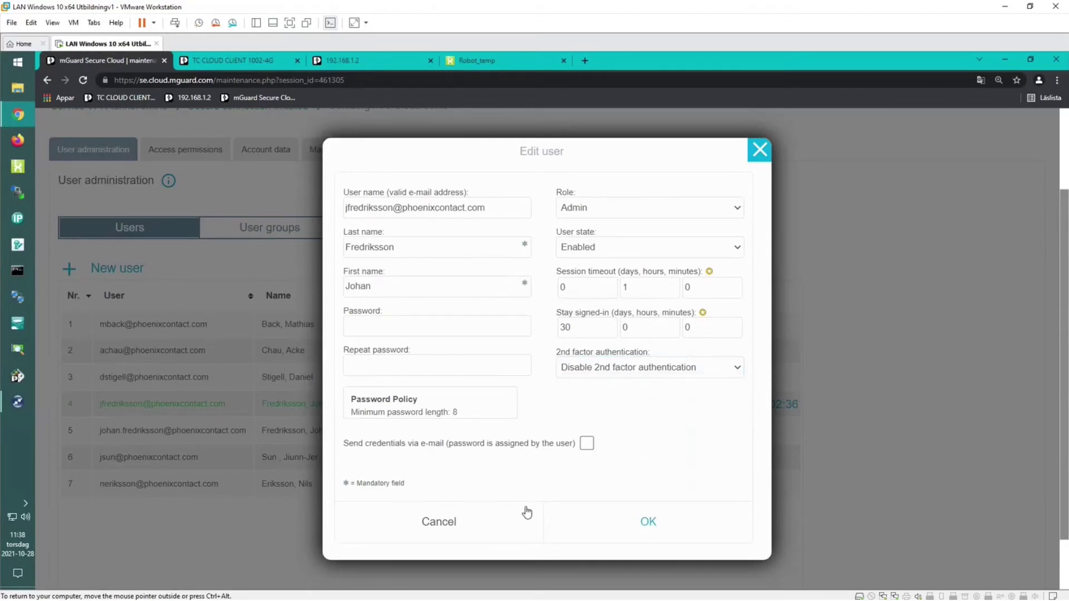
left_click(503, 527)
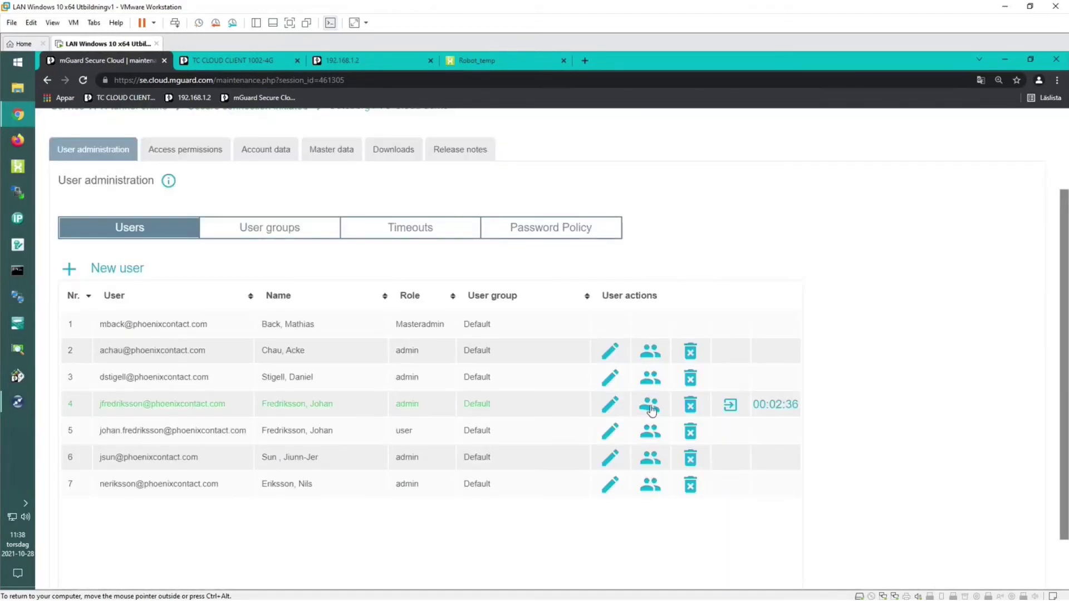
Review the row 4 admin's Default permission group and close the permission dialogs unchanged.
left_click(652, 408)
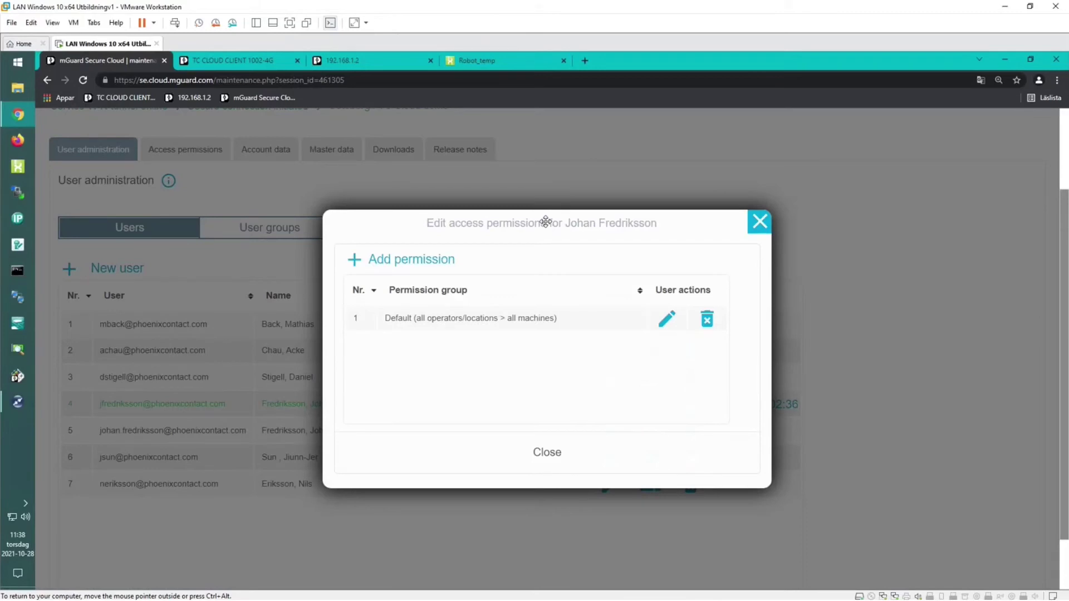
left_click_drag(568, 243, 617, 264)
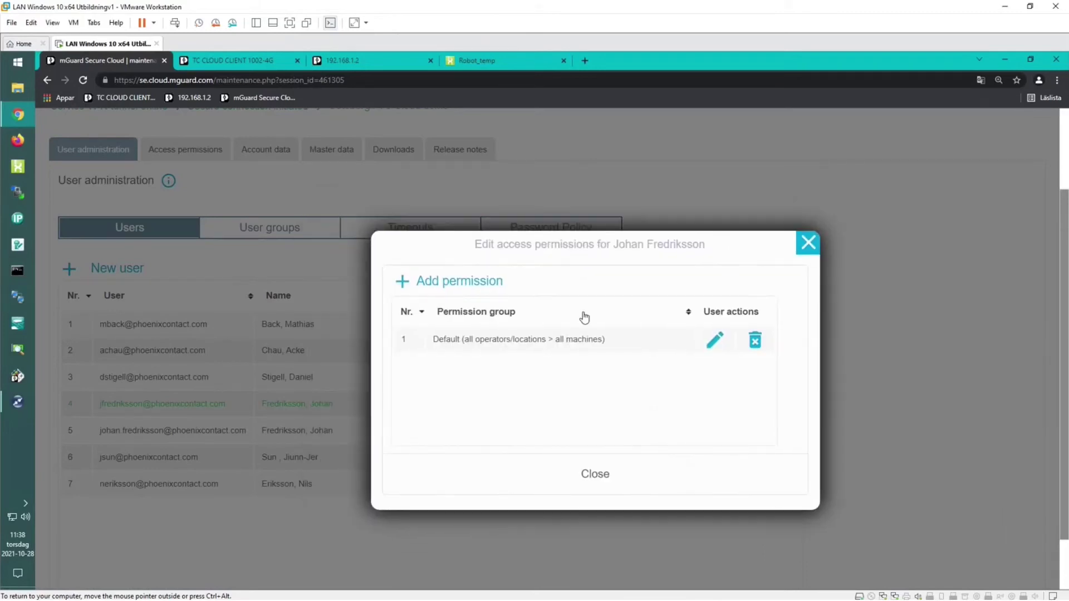
left_click(715, 340)
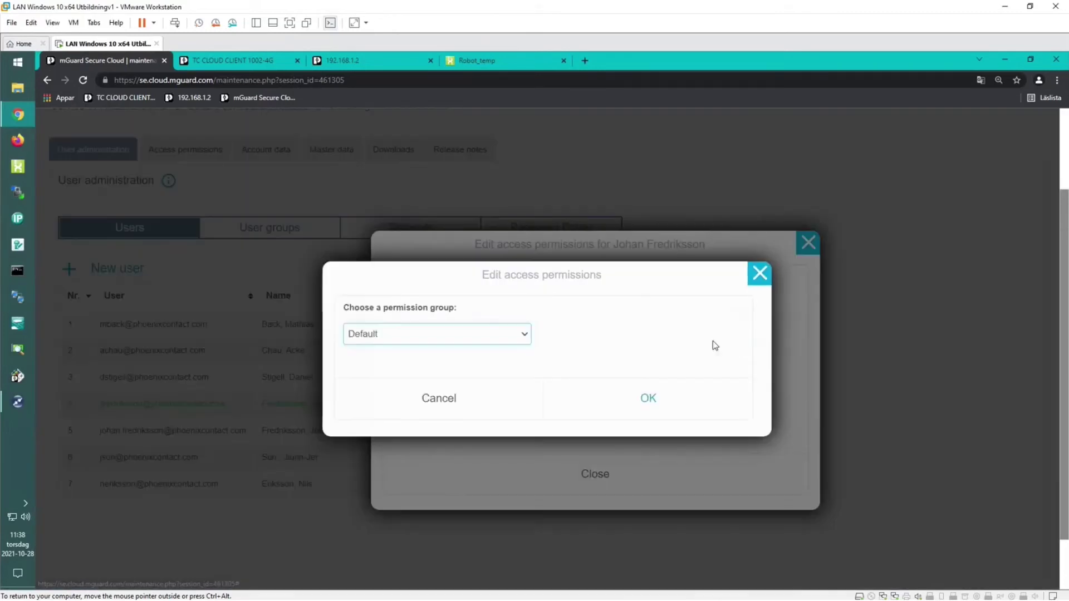
left_click(525, 336)
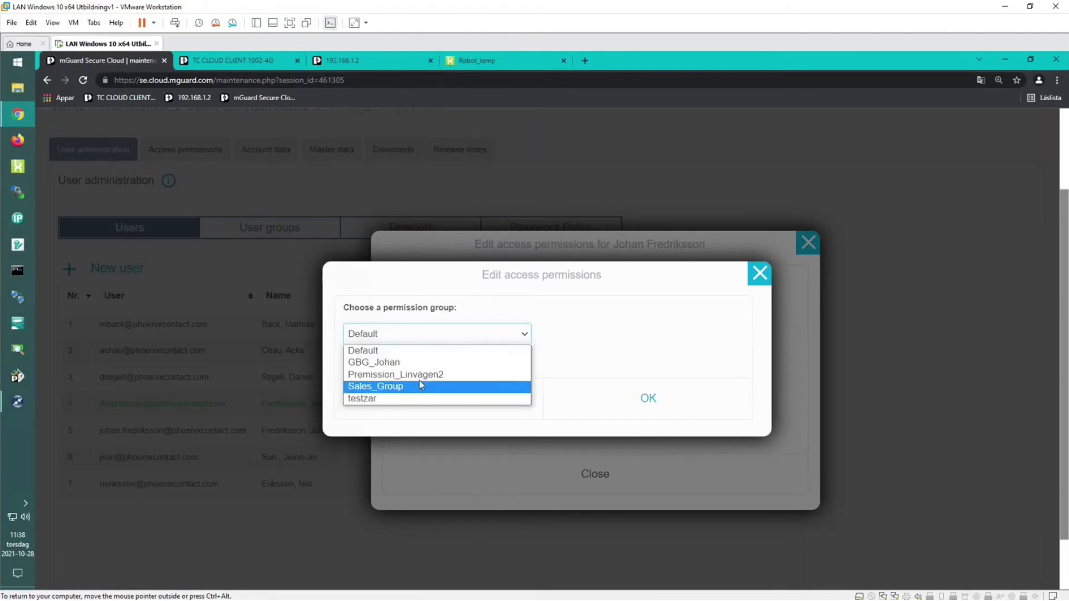
left_click(584, 333)
left_click(496, 399)
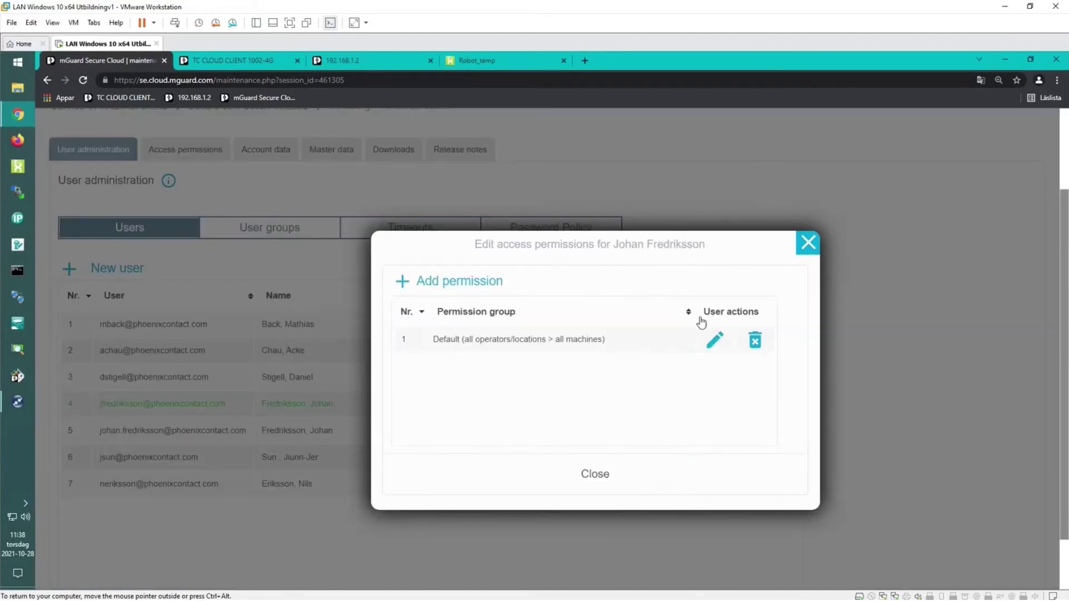
left_click(808, 243)
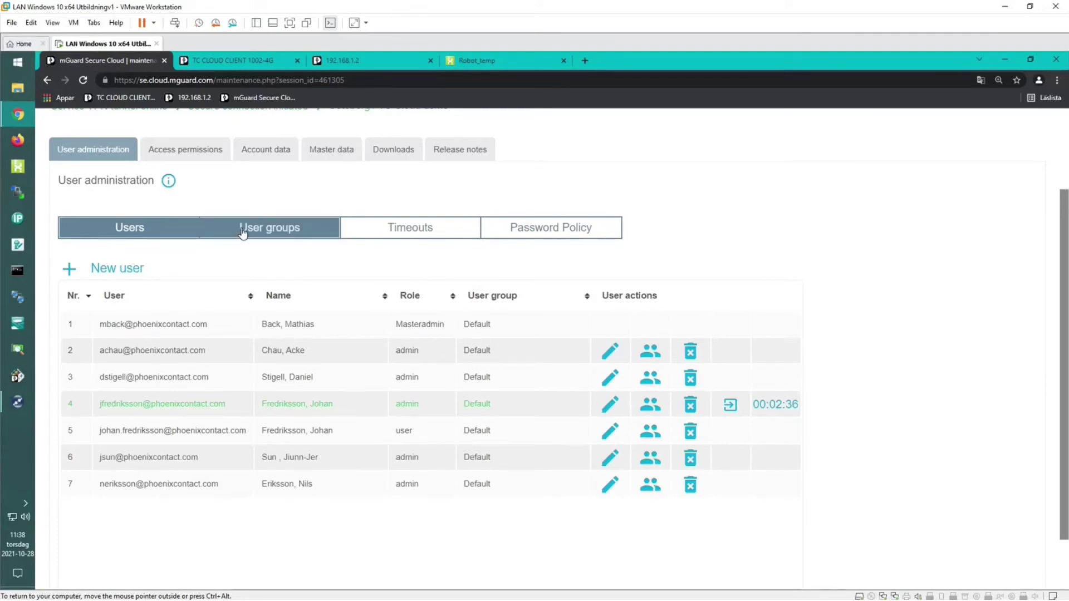
Compare the Default and Sales groups' service connection counts with the available connections.
left_click(242, 229)
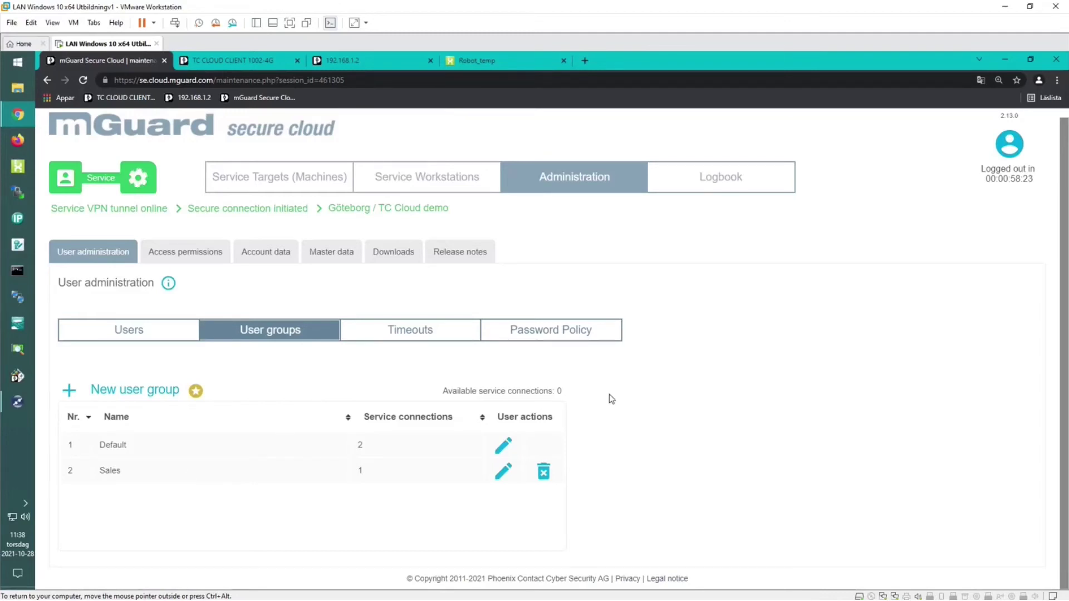
double_click(559, 390)
left_click(630, 408)
double_click(361, 445)
double_click(361, 471)
left_click(579, 414)
double_click(560, 390)
left_click(617, 406)
Check the Timeouts (1-hour session, 30-day stay signed in) and Password Policy settings, then return to Users.
left_click(413, 332)
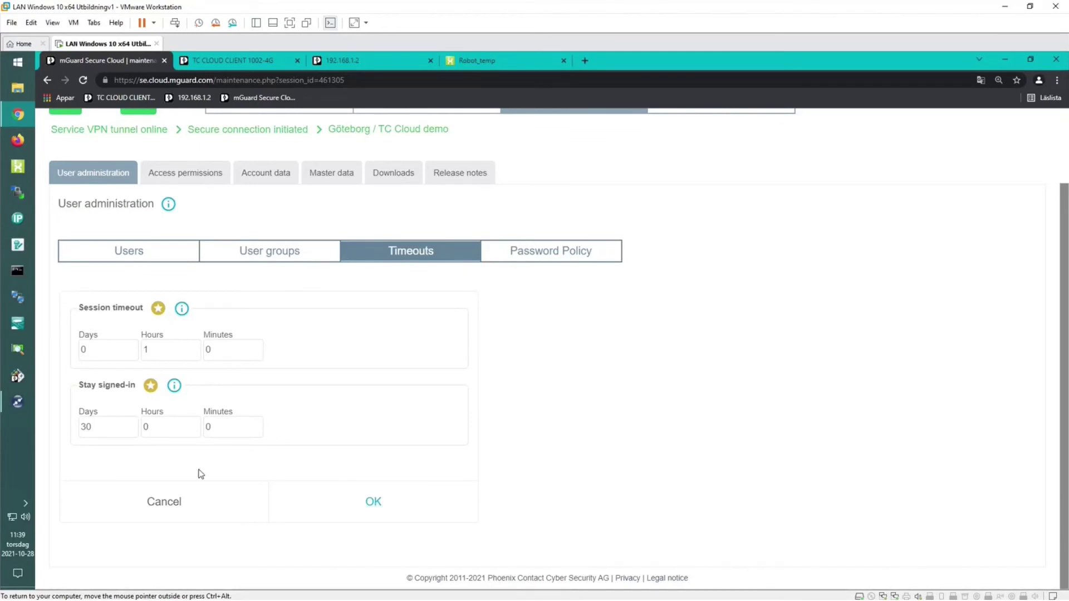
left_click(551, 257)
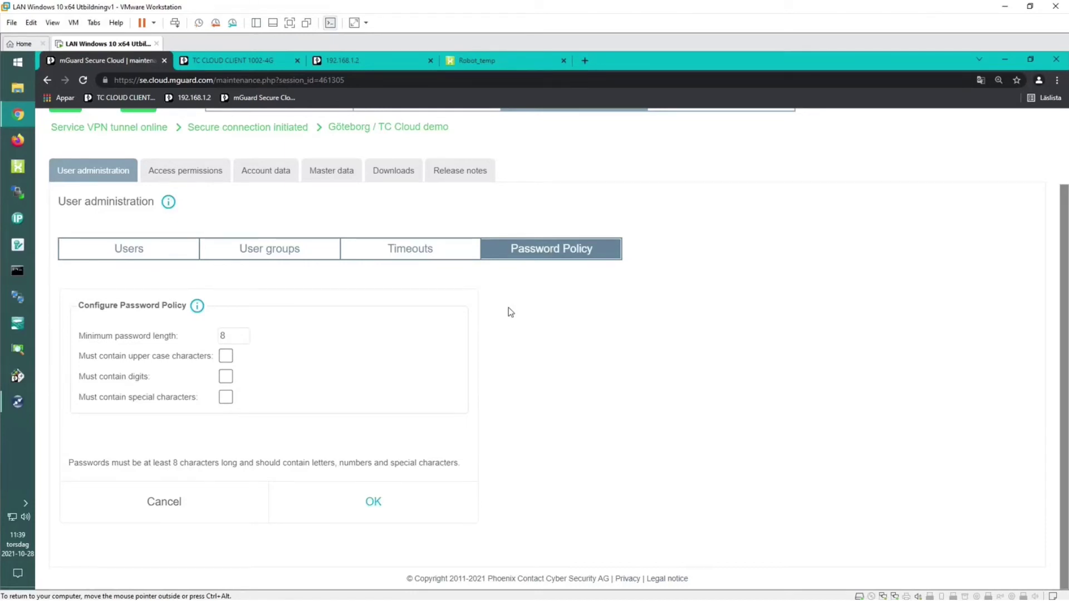
left_click(119, 250)
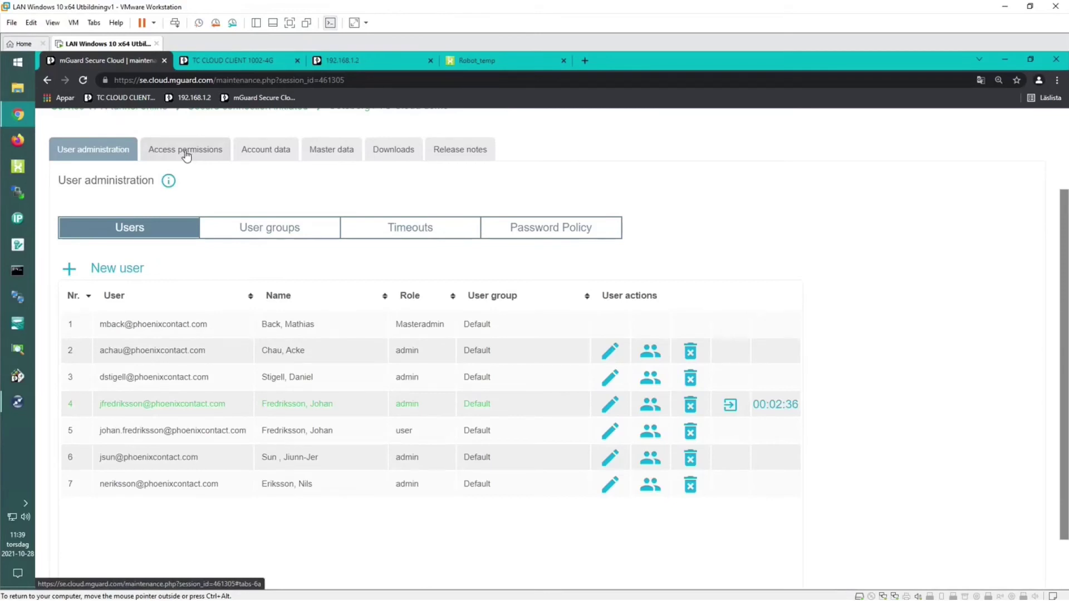
Open the GBG_Johan group and its Göteborg / TC Cloud demo rule, cancelling both unchanged.
left_click(186, 156)
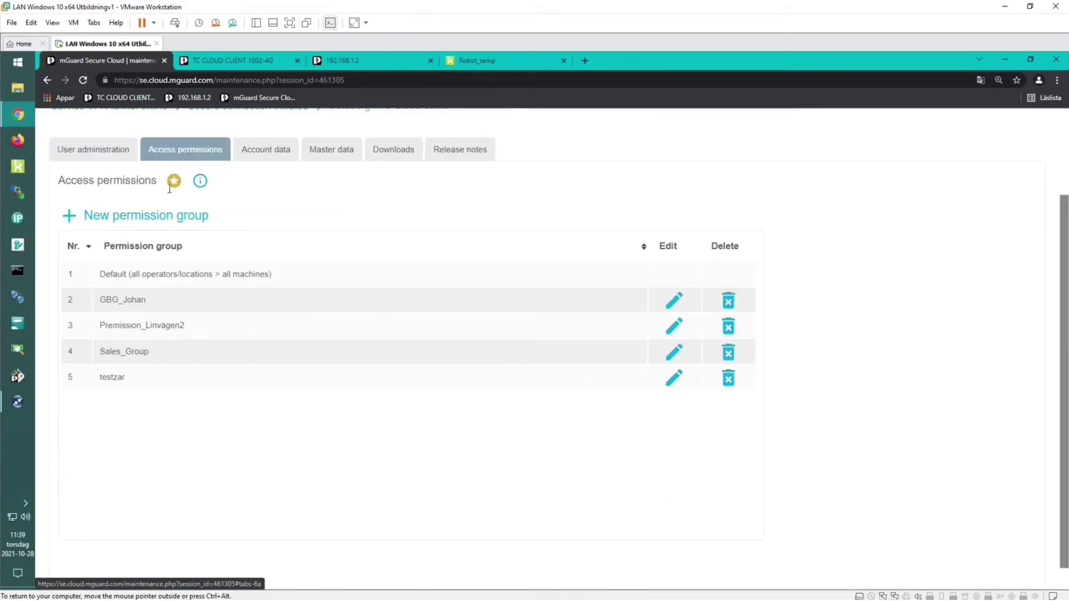
mouse_move(175, 184)
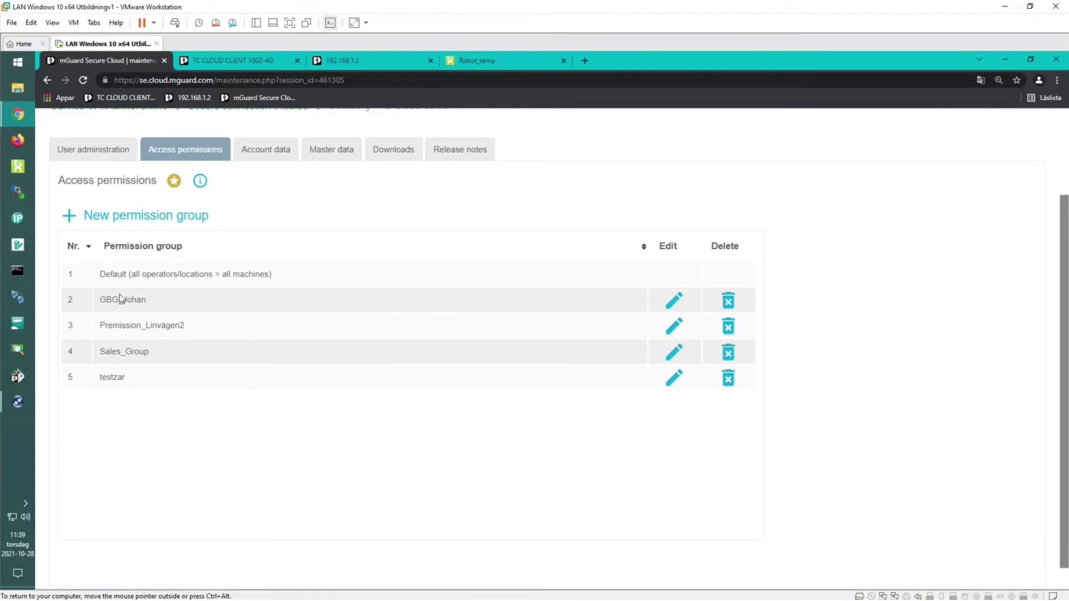
left_click(676, 302)
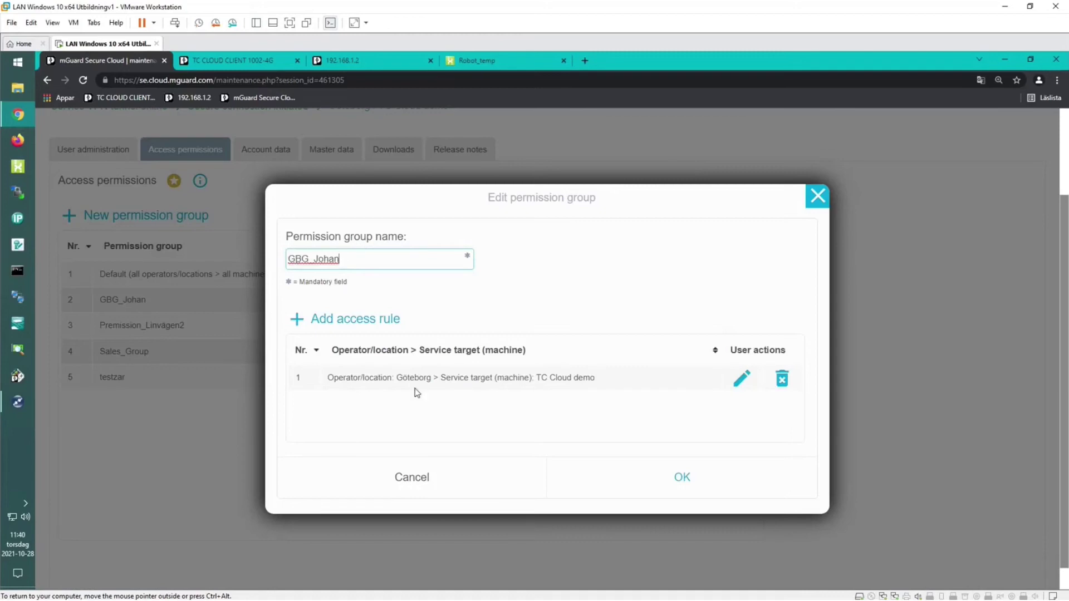
left_click(743, 379)
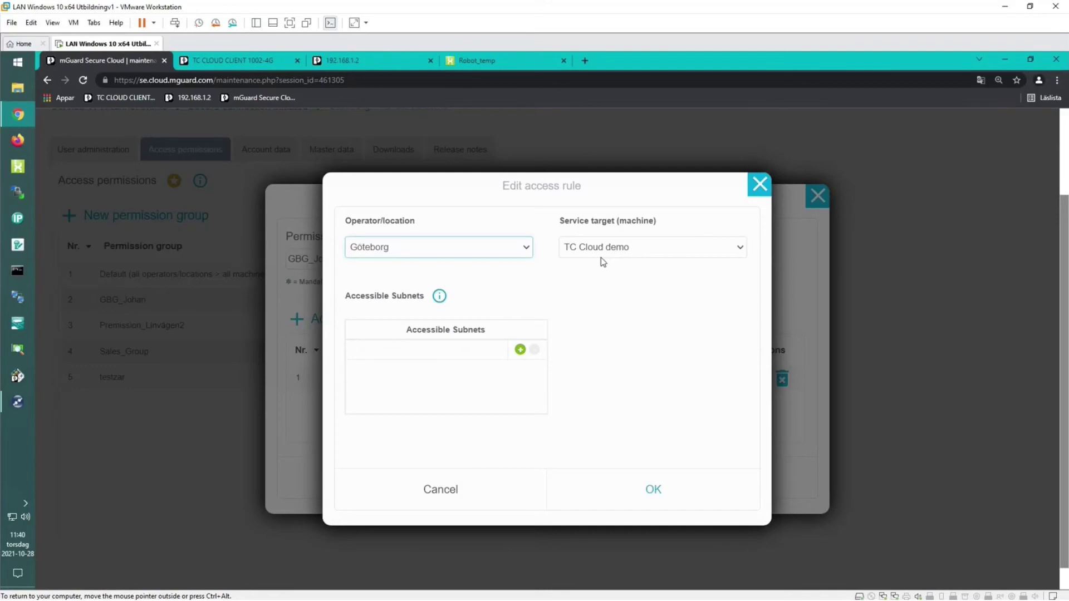
left_click(488, 497)
left_click(475, 489)
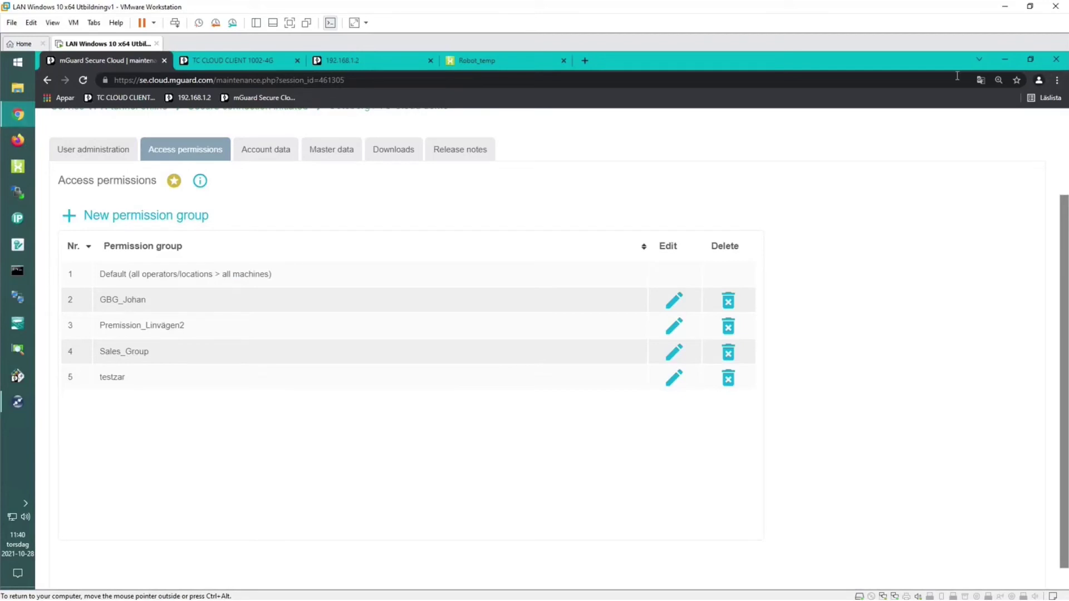
left_click(1057, 80)
Load se.cloud.mguard.com in a new incognito window.
left_click(938, 122)
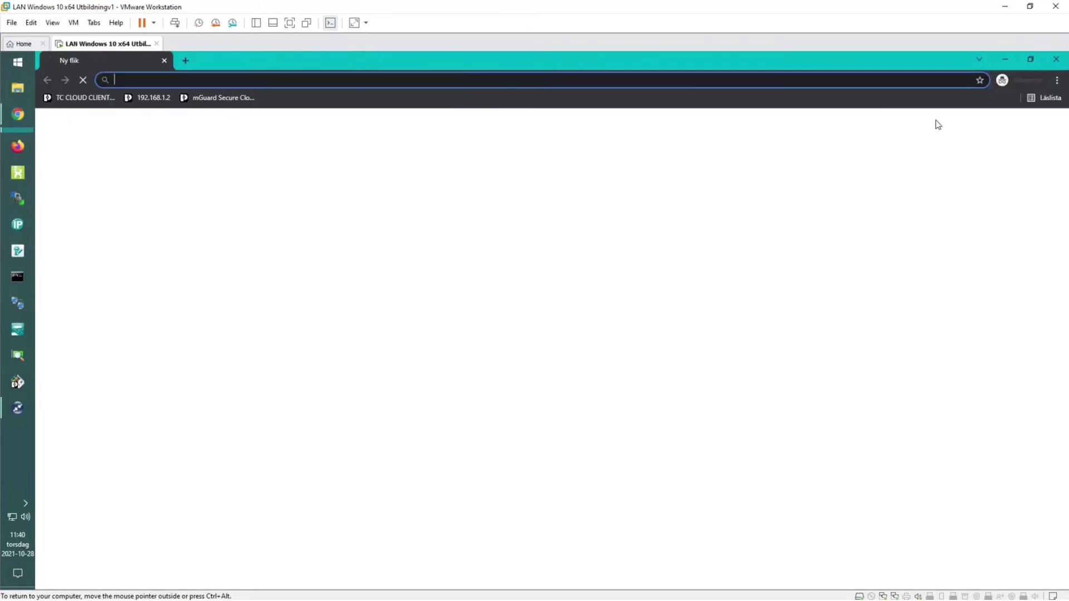
type("se.cloud.mguard.com")
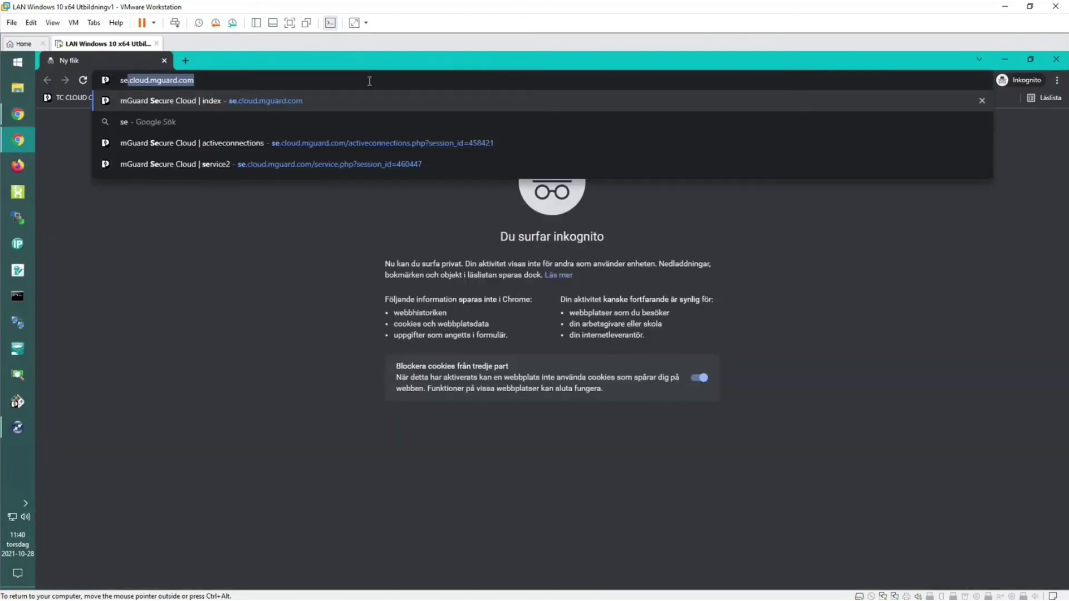
key("Return")
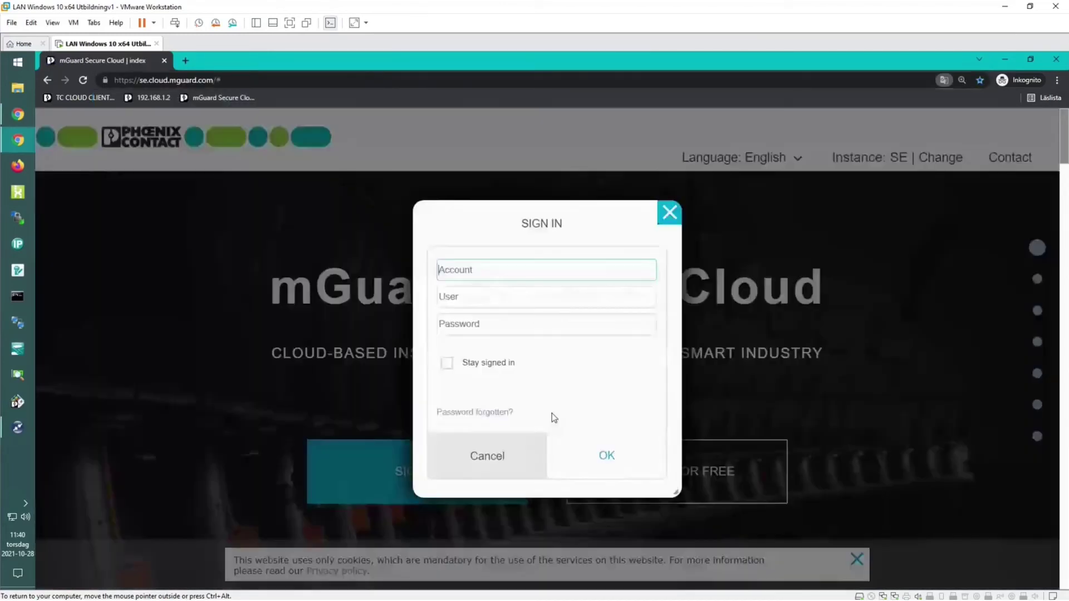
Sign in with the company account, the second user's e-mail and their password.
left_click(508, 270)
type("PHO27300SE")
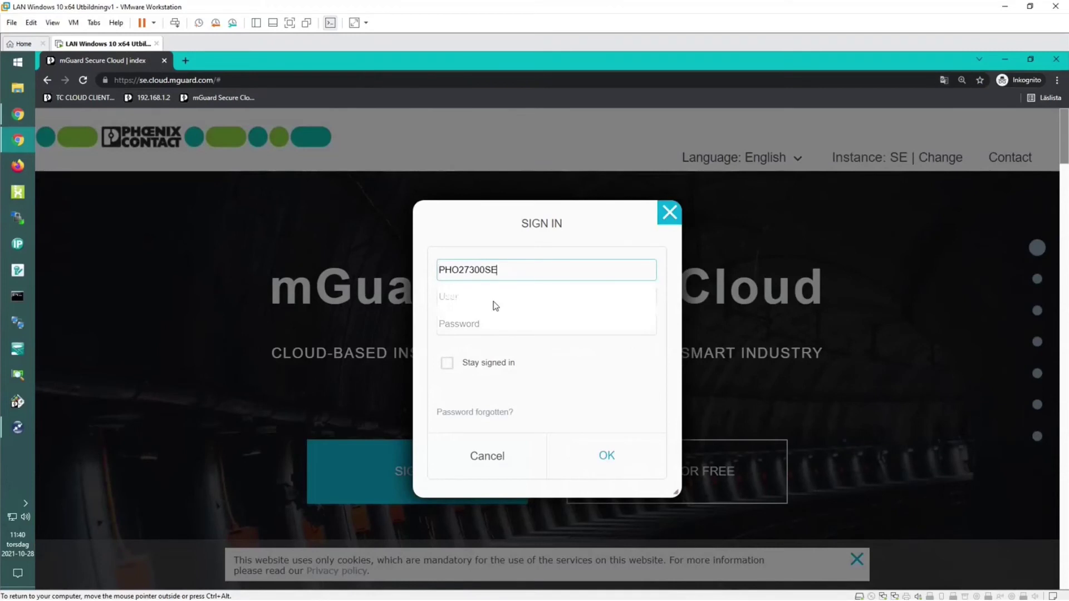
left_click(494, 301)
left_click(492, 357)
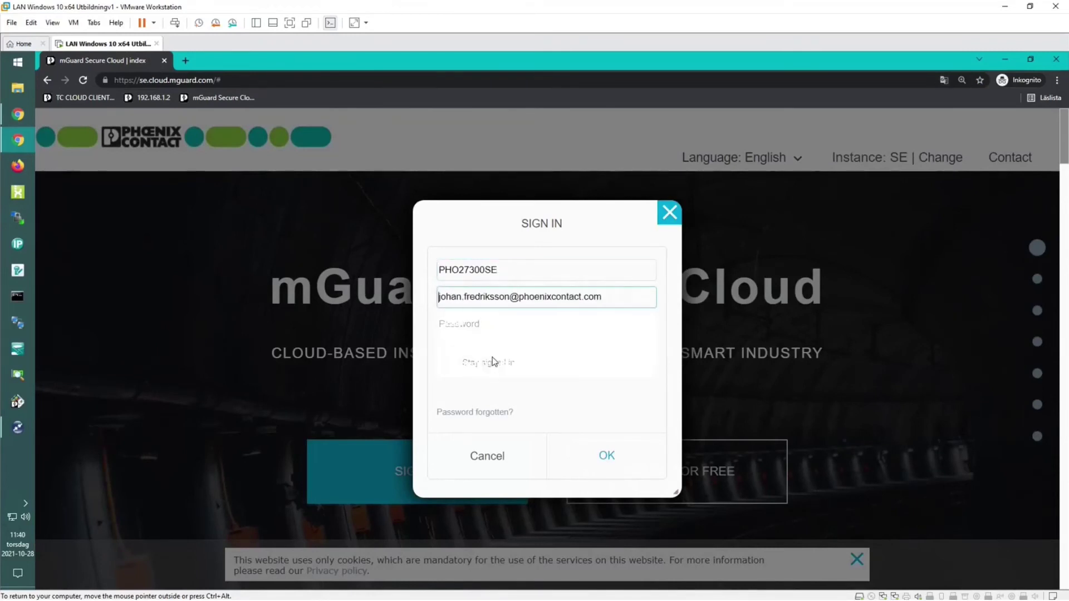
left_click(509, 323)
type("****")
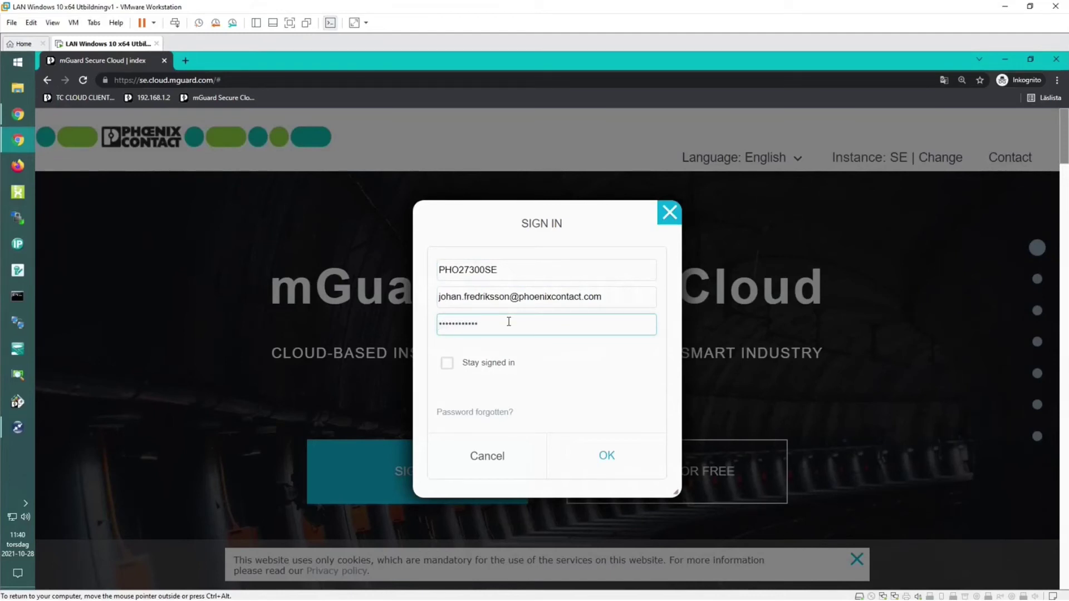
left_click(596, 468)
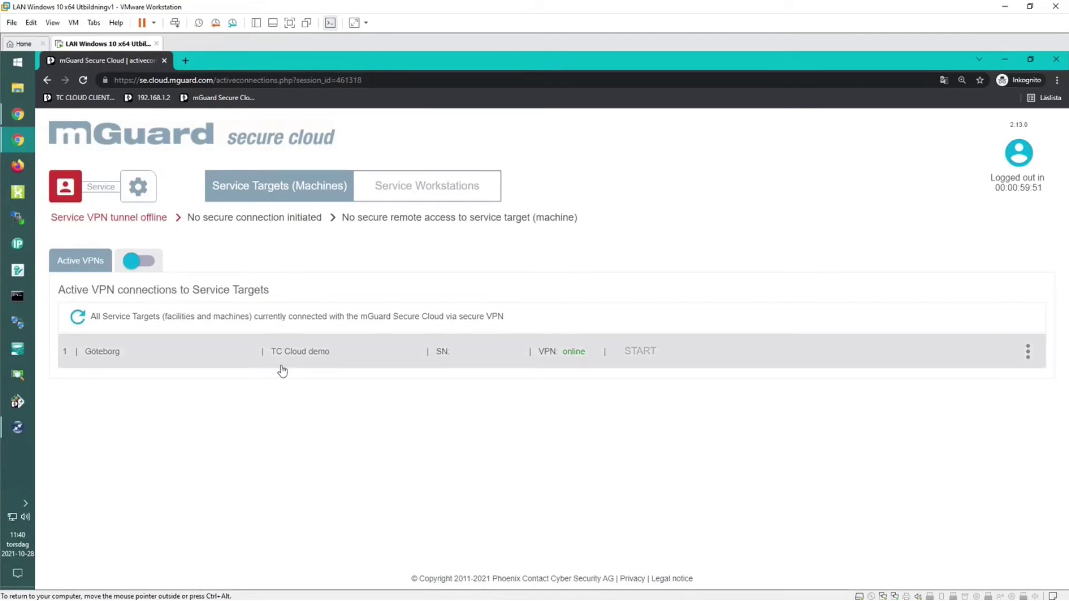
View the Service Workstation, then Service Targets grouped by operator location with Göteborg listed.
left_click(439, 184)
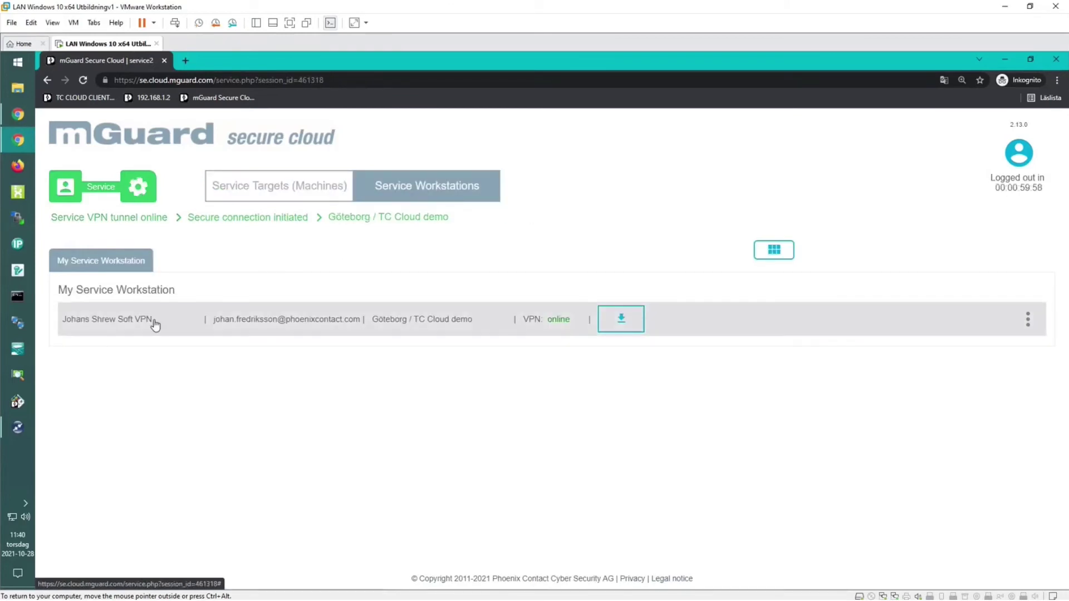
left_click(310, 185)
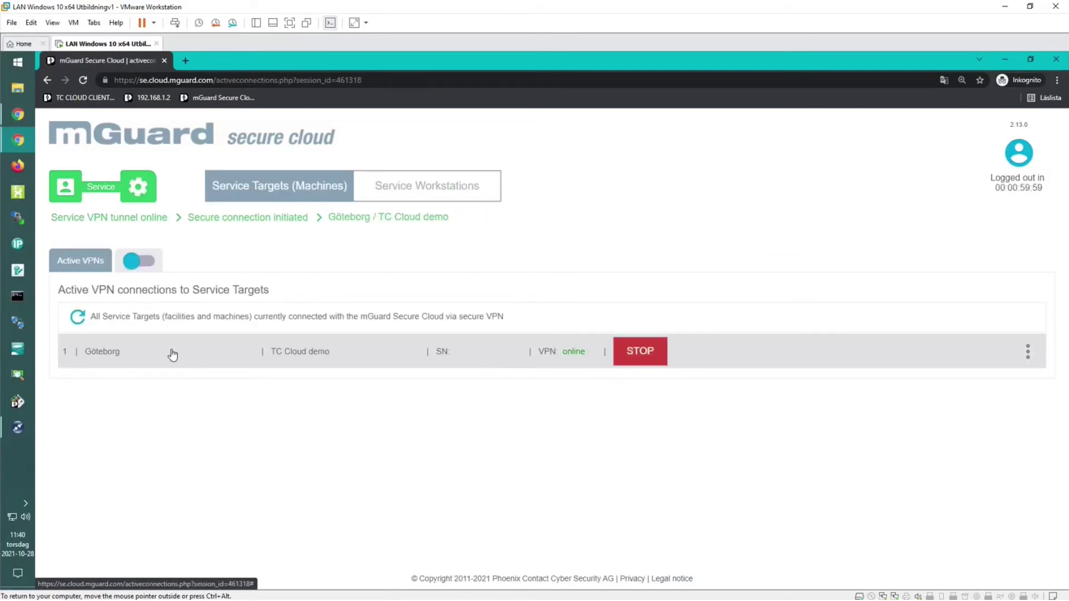
left_click(155, 271)
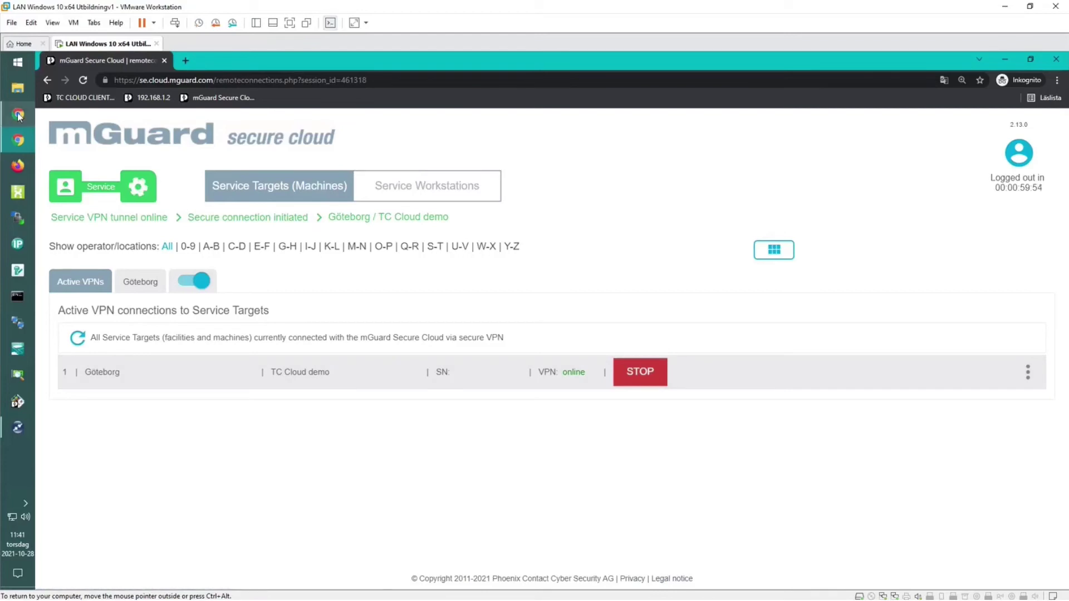
mouse_move(14, 118)
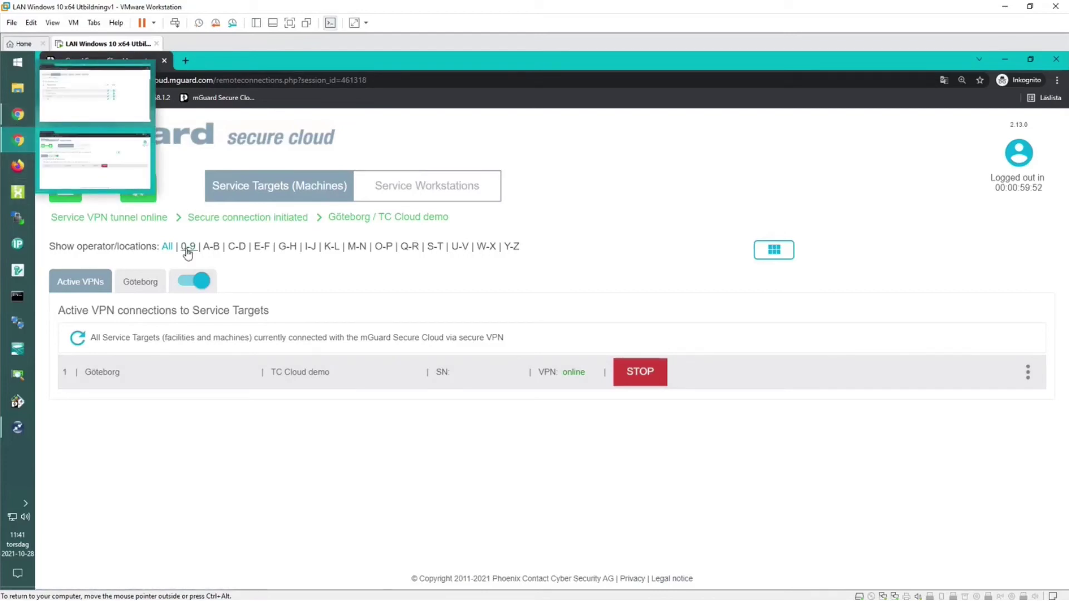
left_click(10, 120)
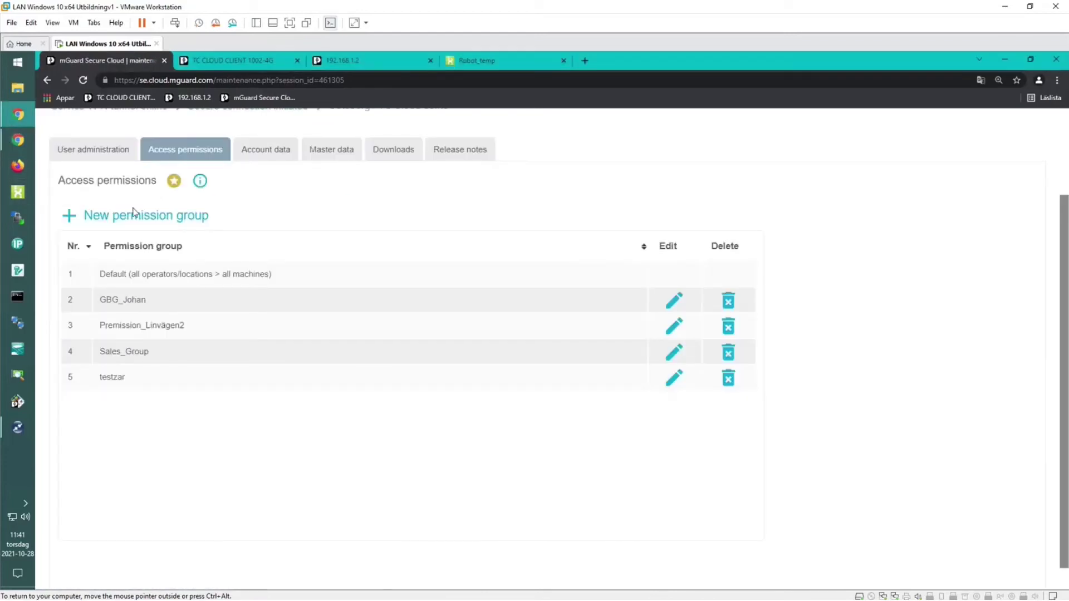
scroll(322, 223, "up", 1)
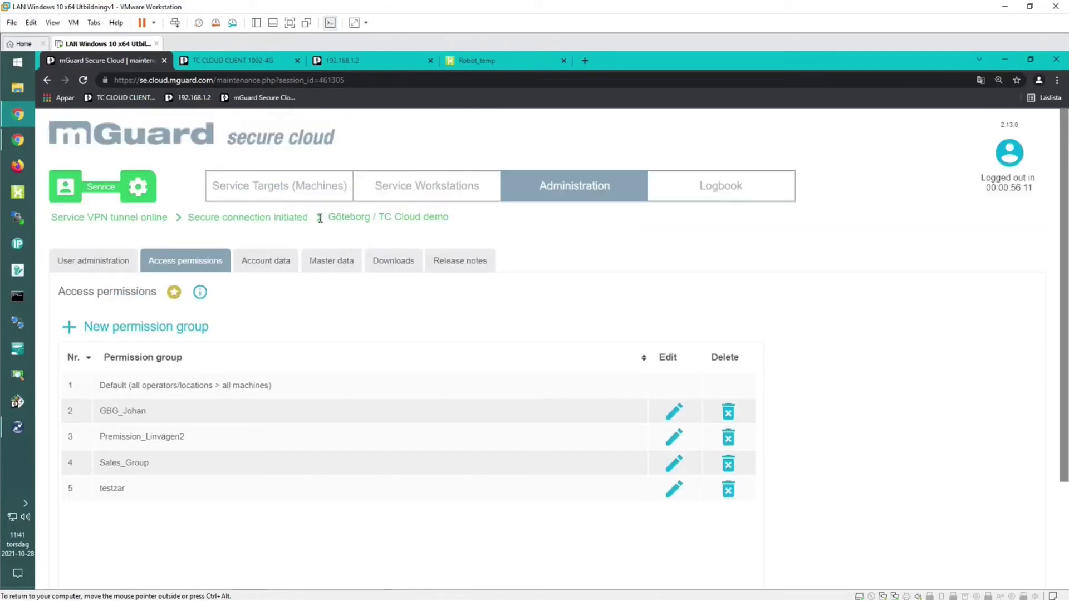
left_click(290, 187)
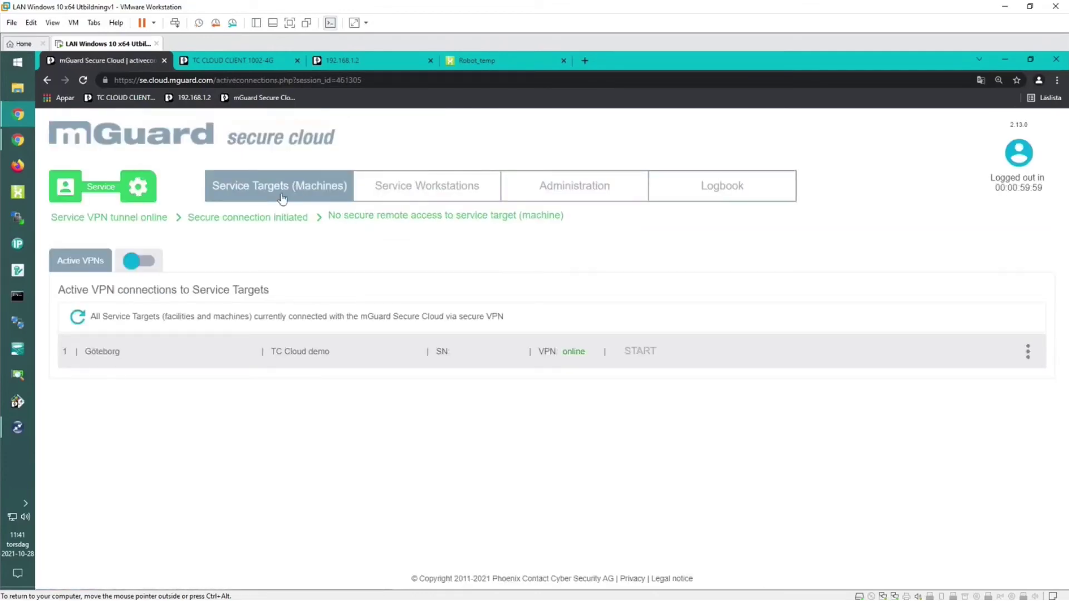
left_click(134, 262)
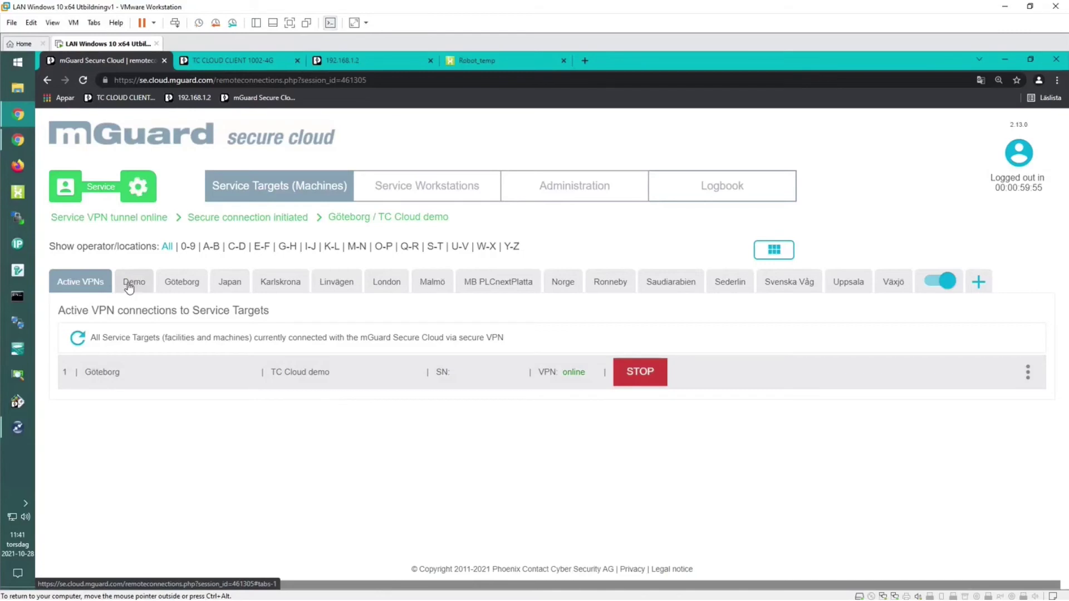
left_click(181, 283)
left_click(228, 284)
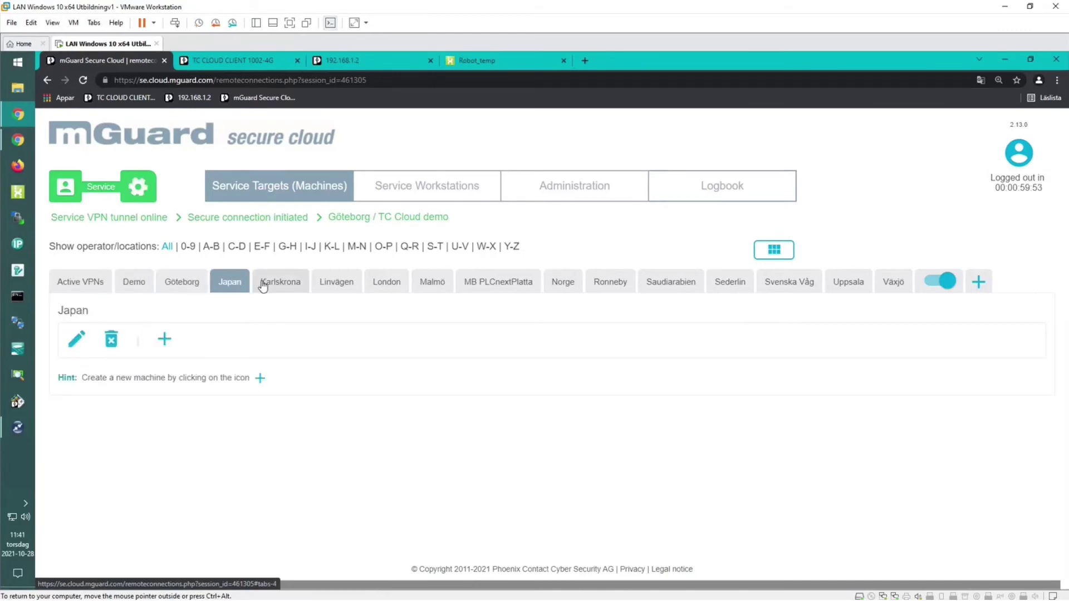
left_click(273, 286)
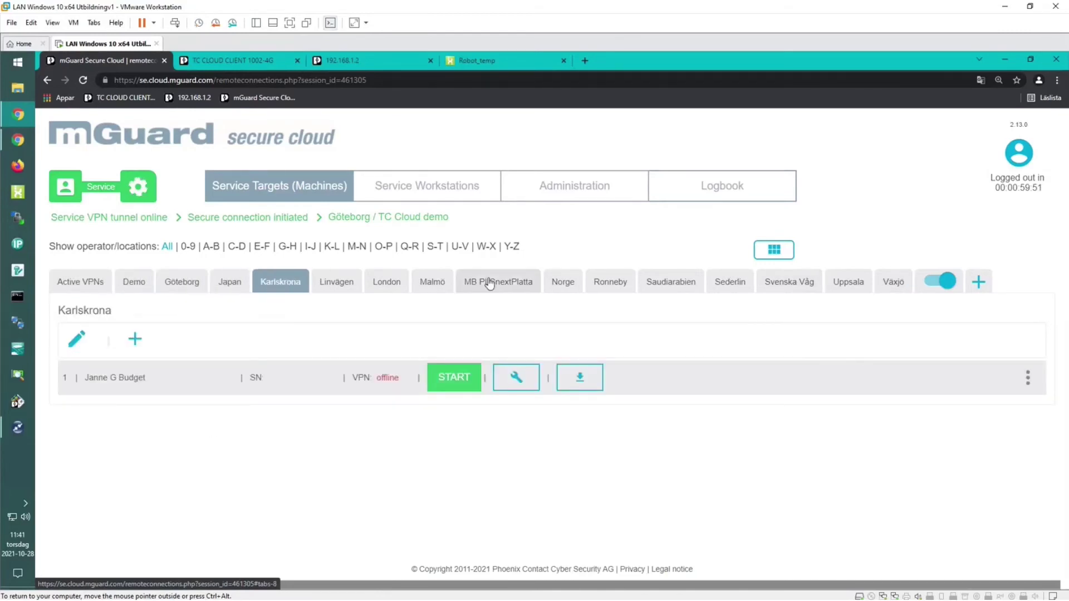
left_click(84, 283)
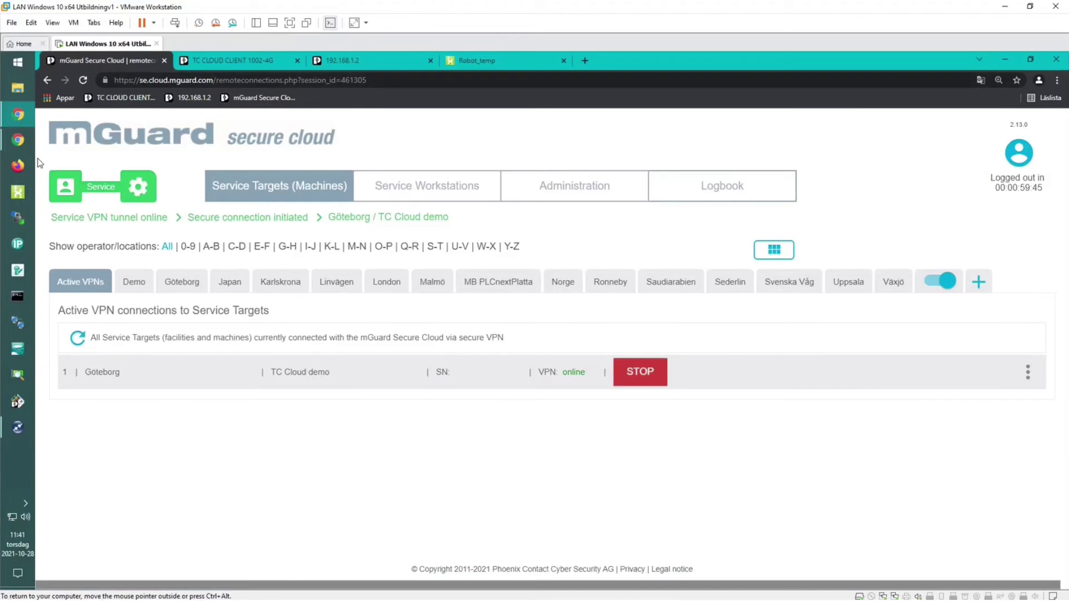
mouse_move(19, 143)
left_click(90, 165)
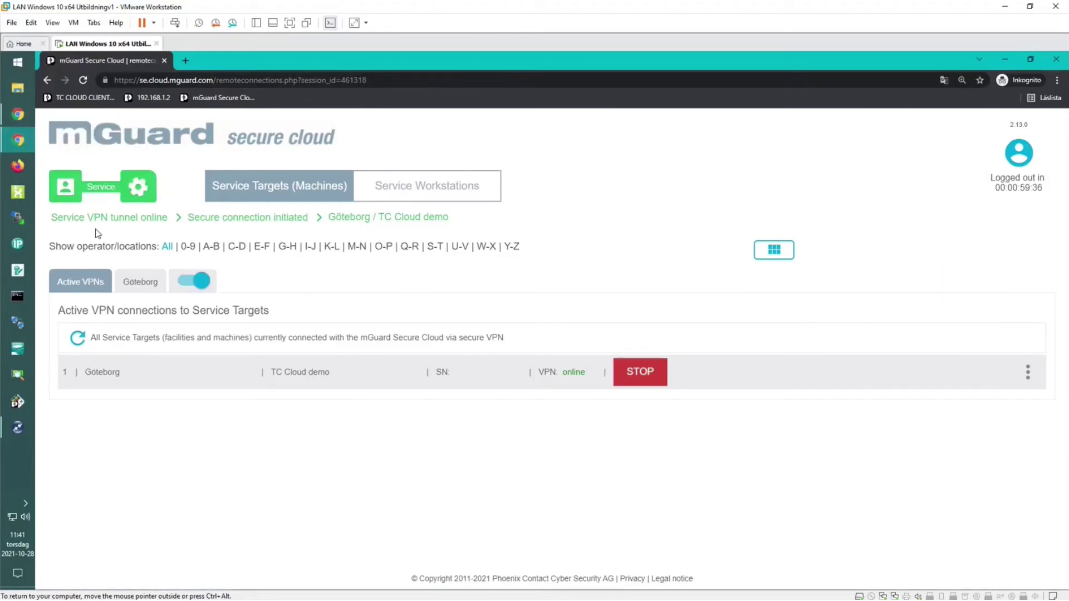
left_click(134, 284)
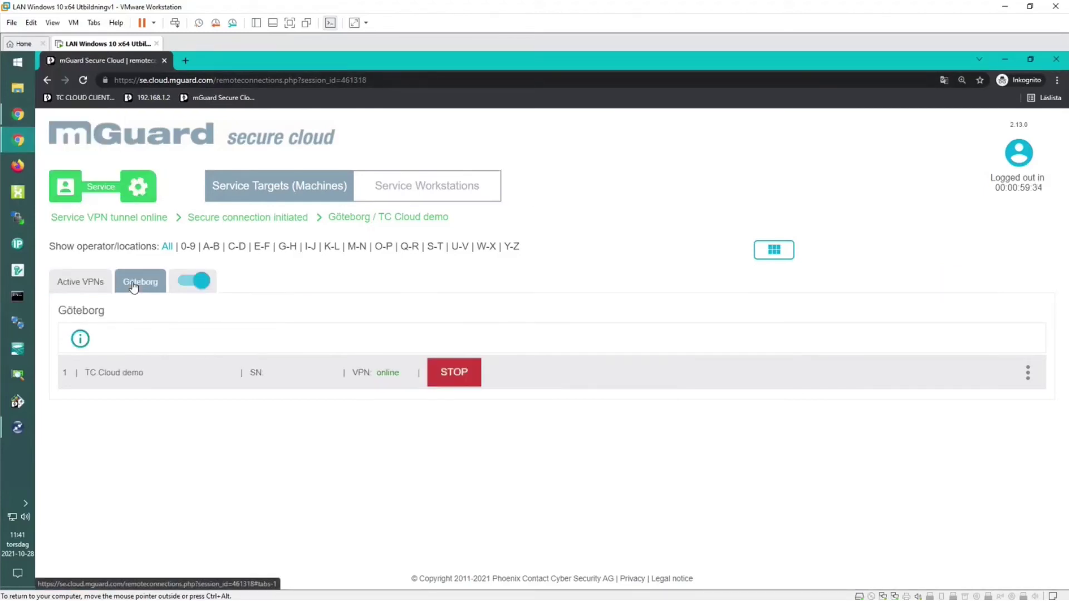
left_click(93, 284)
left_click(18, 114)
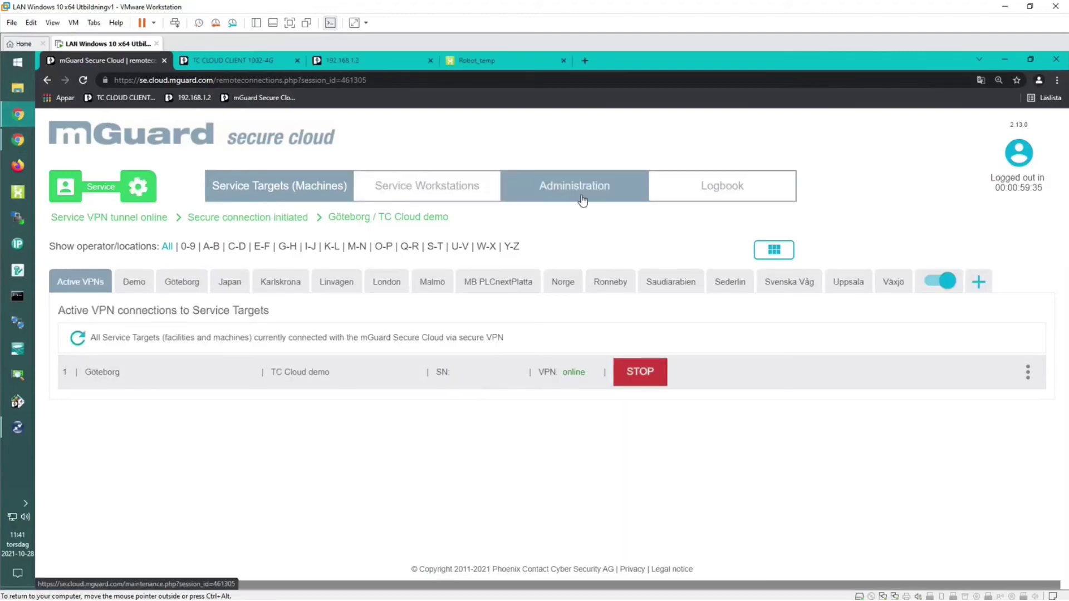
Check Administration > Account data: Premium edition, 3 concurrent connections, 34 tunnels used.
left_click(582, 200)
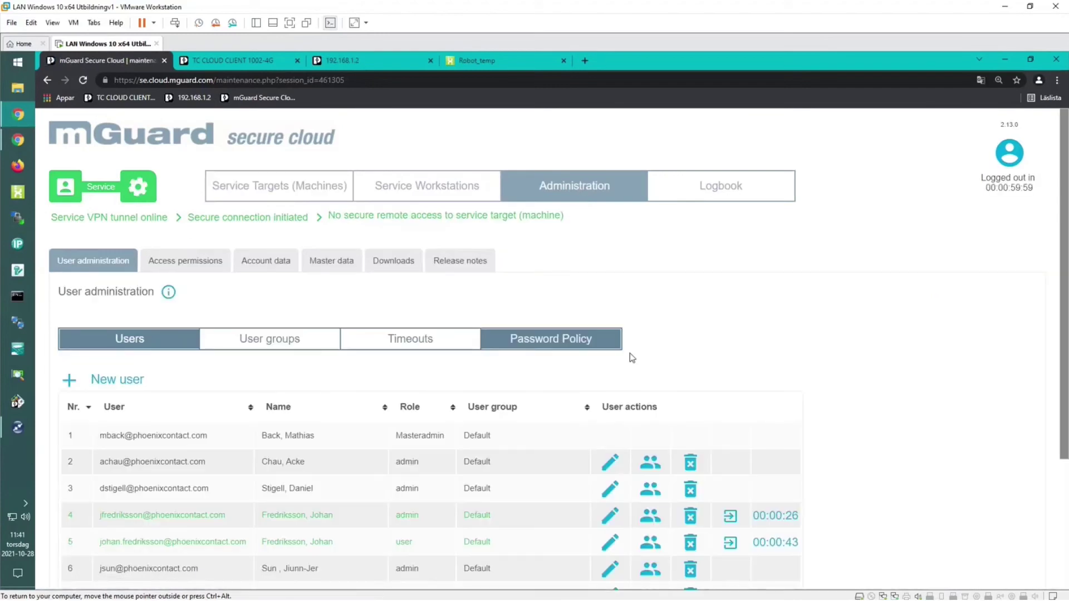
scroll(778, 348, "down", 3)
scroll(779, 346, "up", 2)
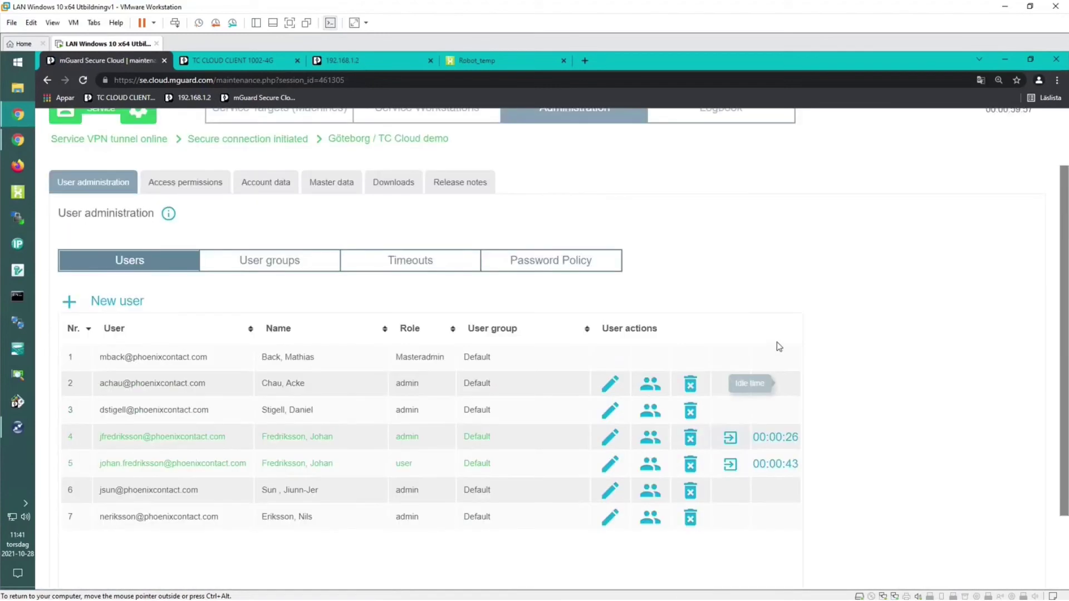
scroll(779, 346, "up", 1)
left_click(261, 207)
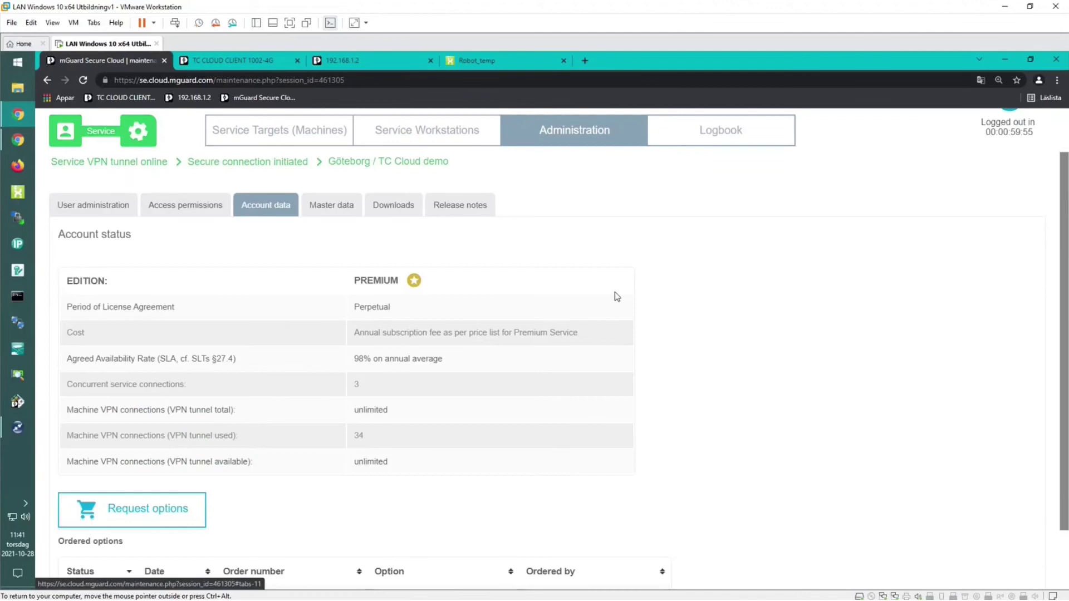
scroll(449, 320, "down", 1)
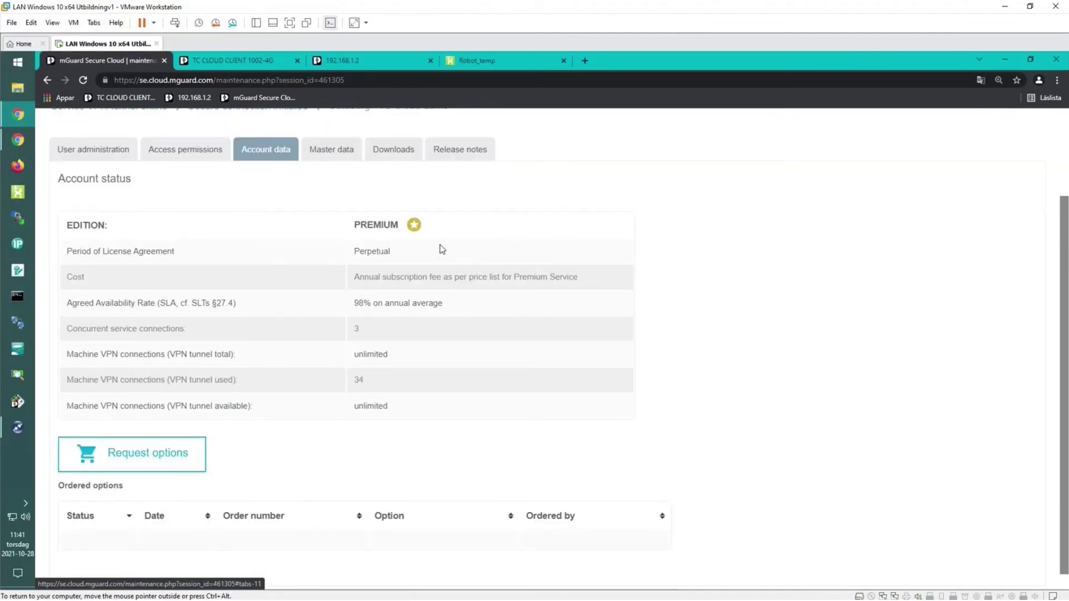
scroll(472, 250, "up", 3)
scroll(532, 279, "down", 3)
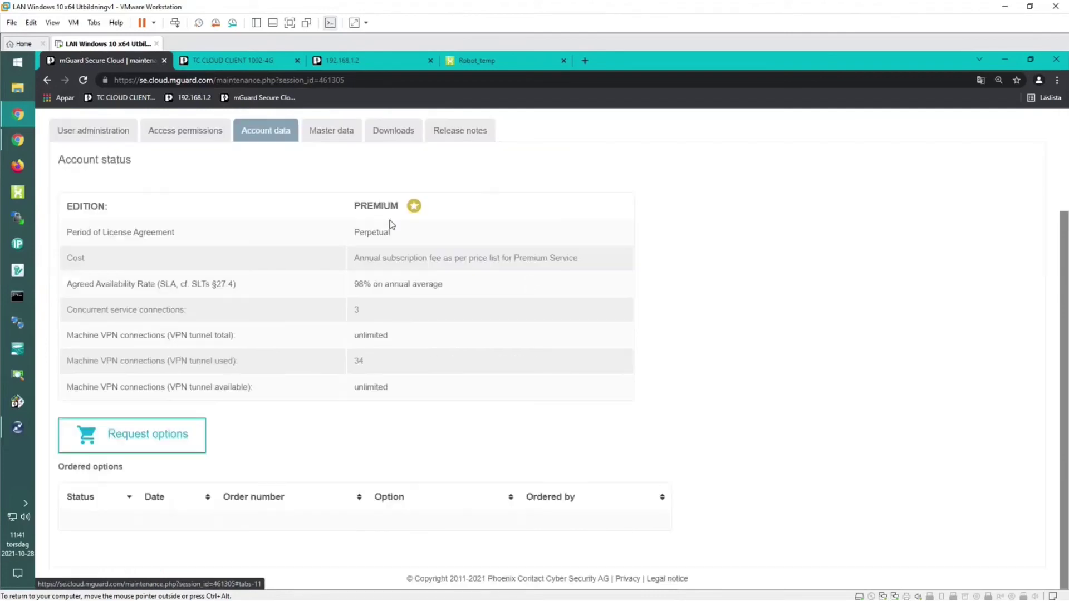
scroll(379, 201, "up", 1)
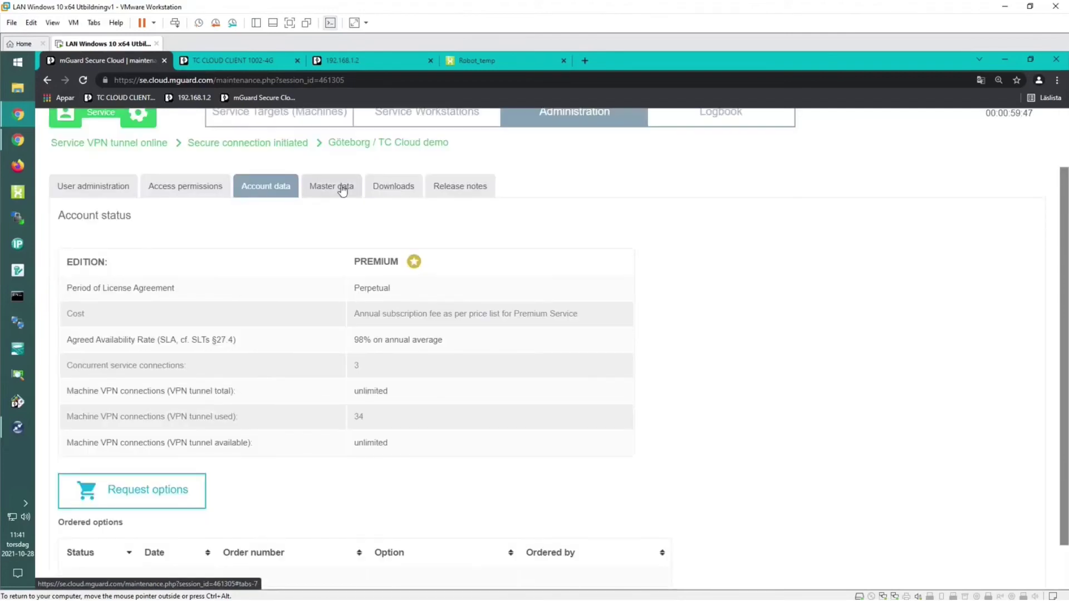
Show the Master data page and highlight the accessible machine network 192.168.0.0/24.
left_click(343, 189)
scroll(363, 301, "down", 1)
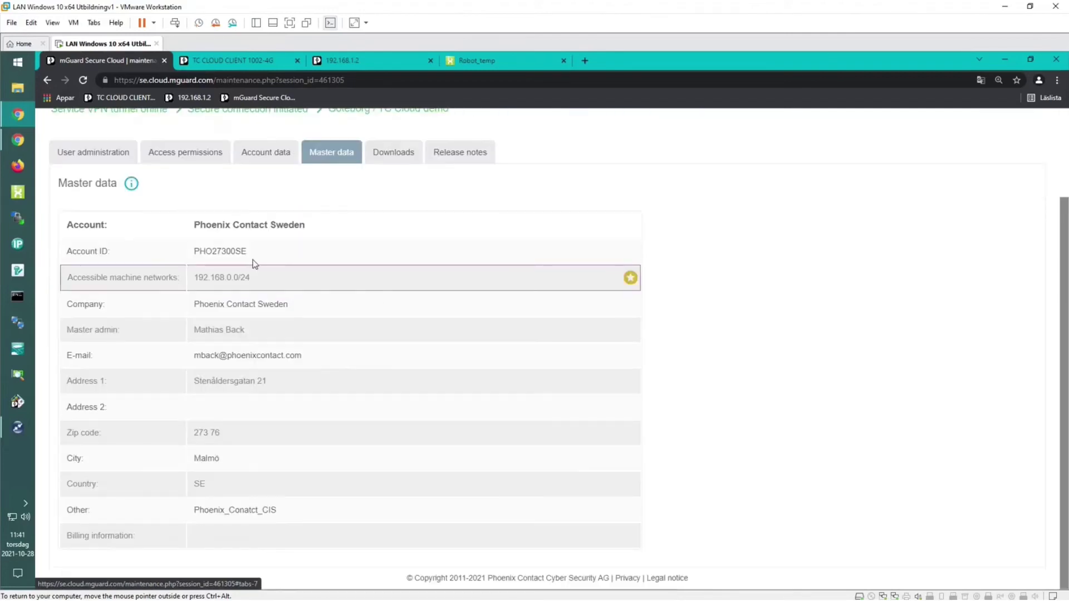
left_click_drag(266, 280, 194, 278)
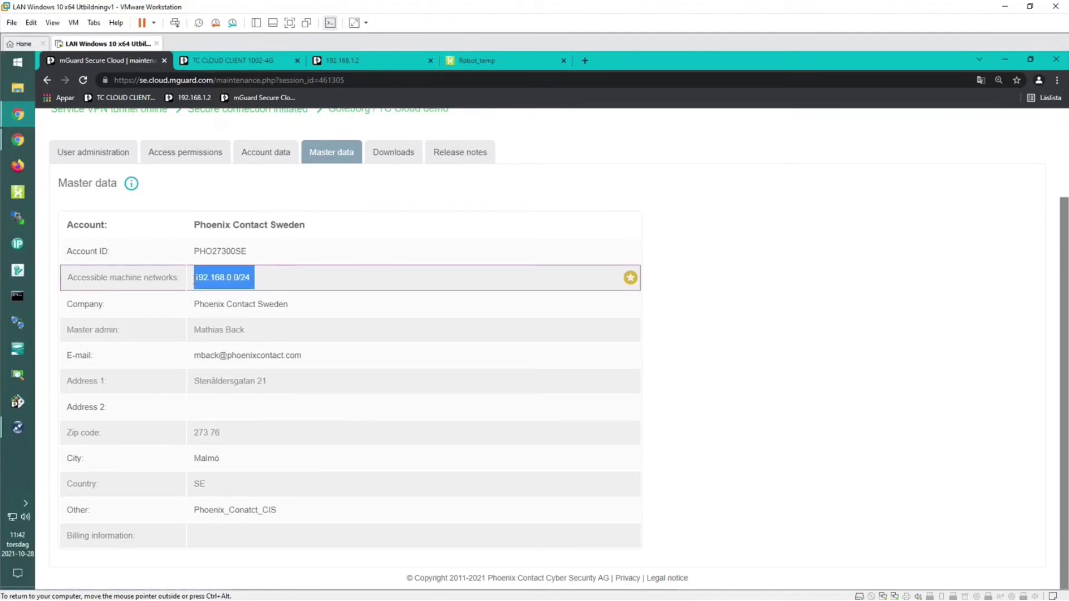
mouse_move(630, 278)
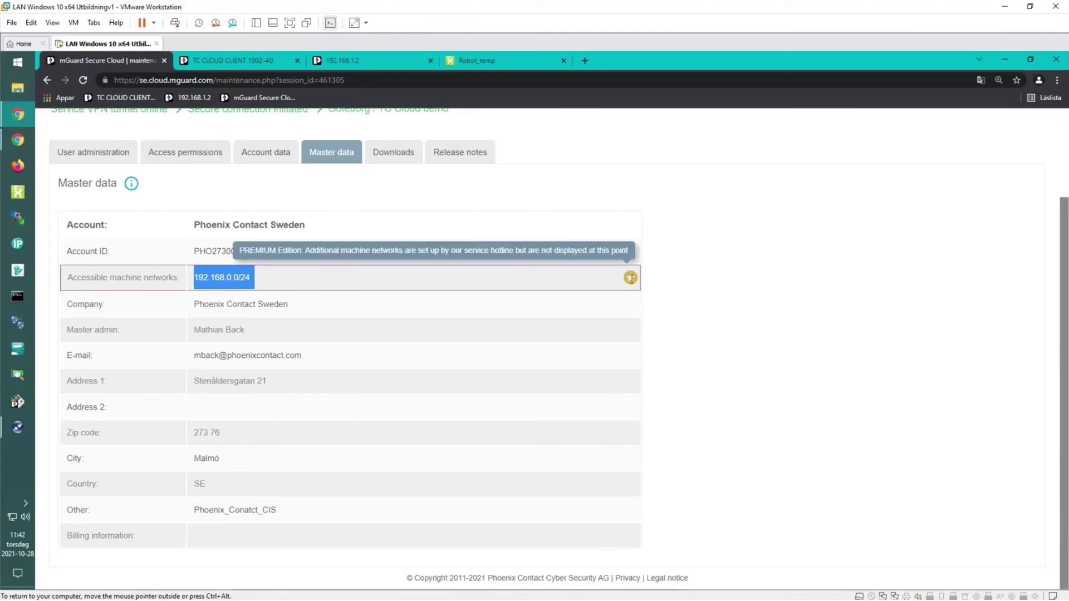
left_click(691, 285)
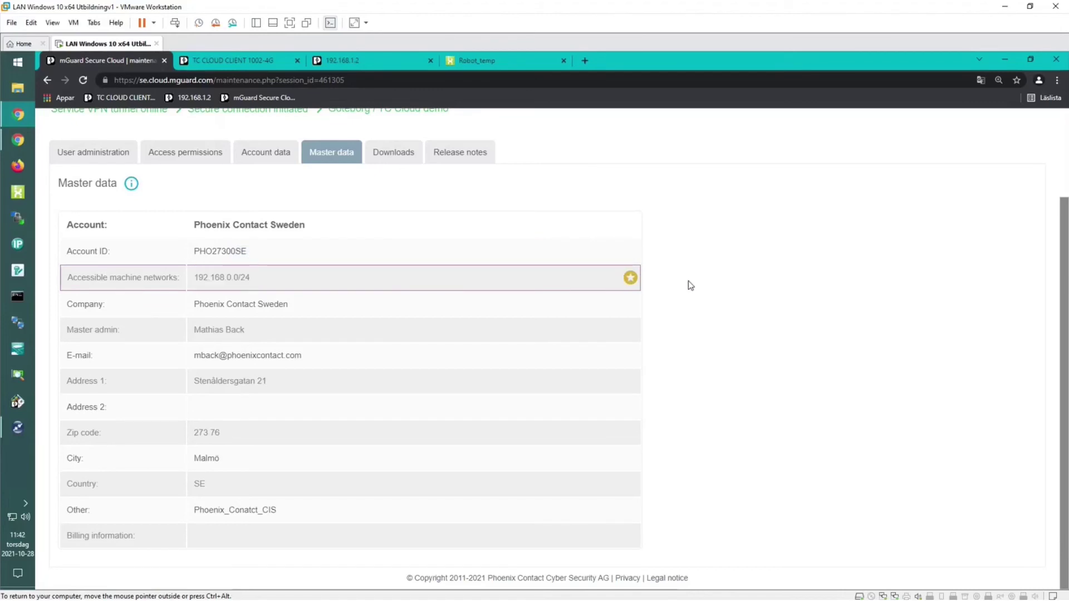
Look over the Downloads list, then read through the v2.13 release notes.
left_click(405, 158)
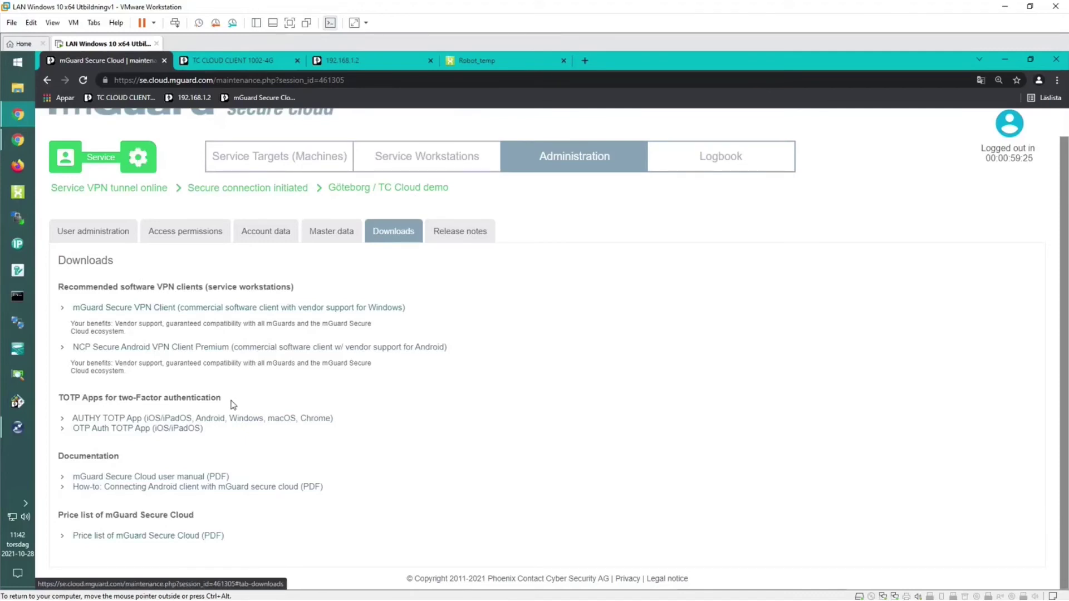
left_click(458, 238)
scroll(229, 506, "down", 3)
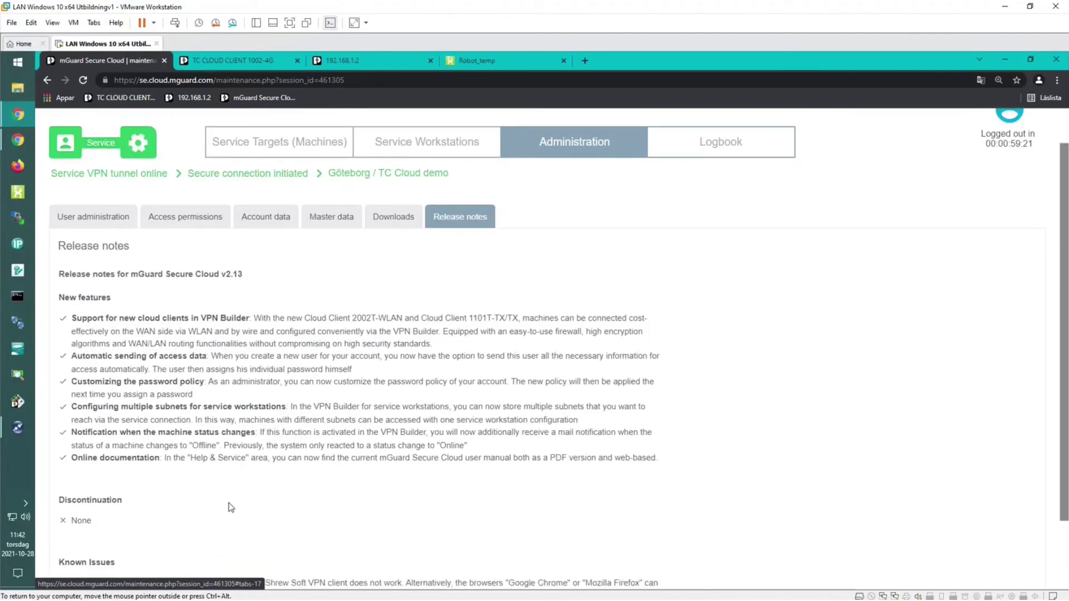
scroll(401, 291, "up", 3)
scroll(410, 291, "up", 1)
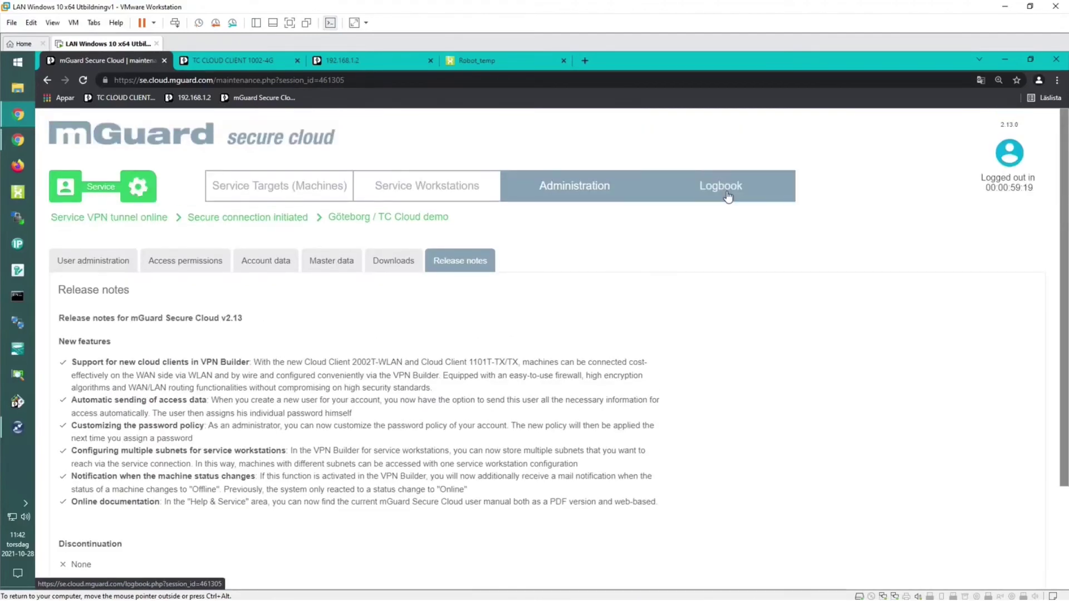
Bring up the logbook of service sessions and scroll through the report.
left_click(734, 189)
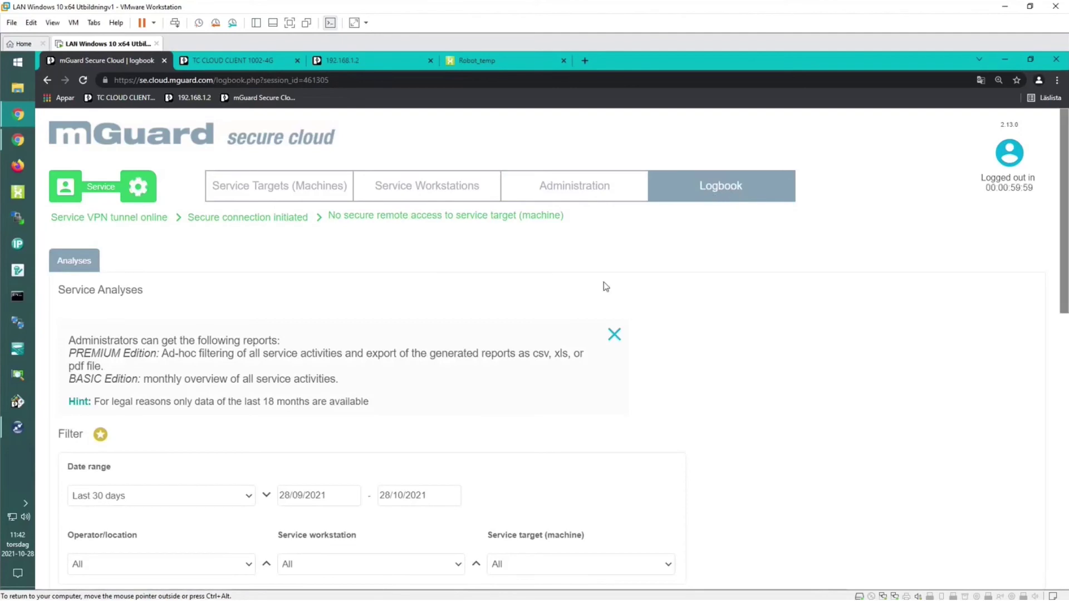
scroll(644, 319, "down", 3)
scroll(673, 344, "down", 5)
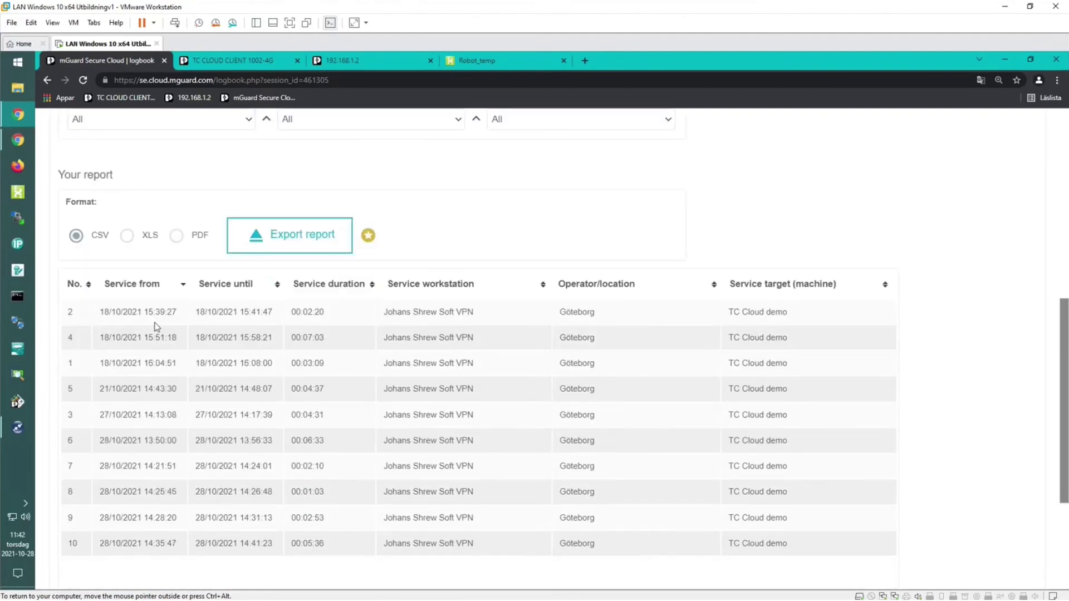
scroll(479, 387, "up", 1)
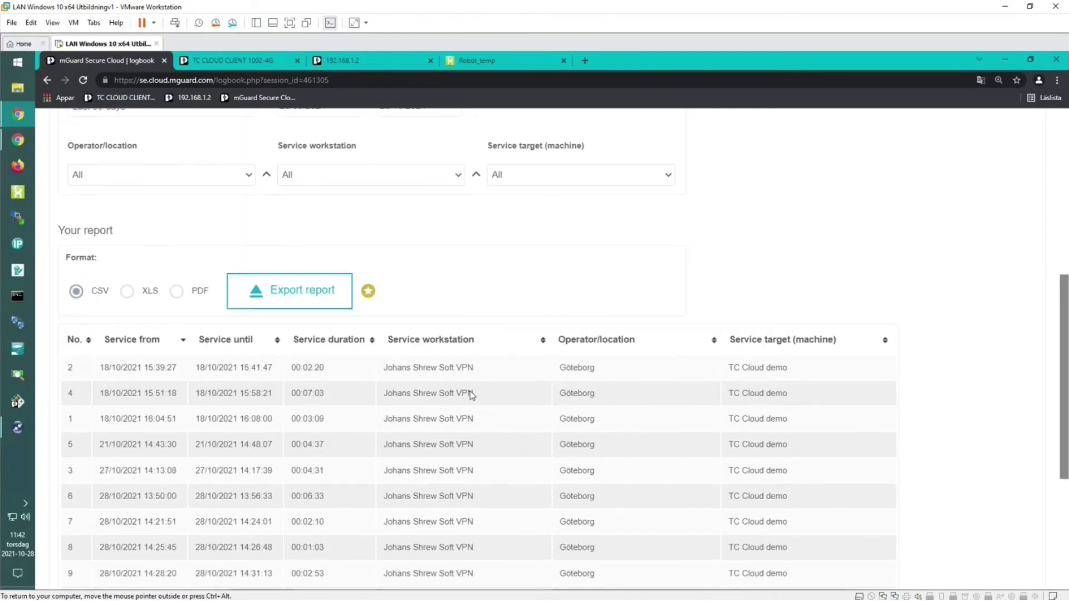
scroll(470, 396, "up", 3)
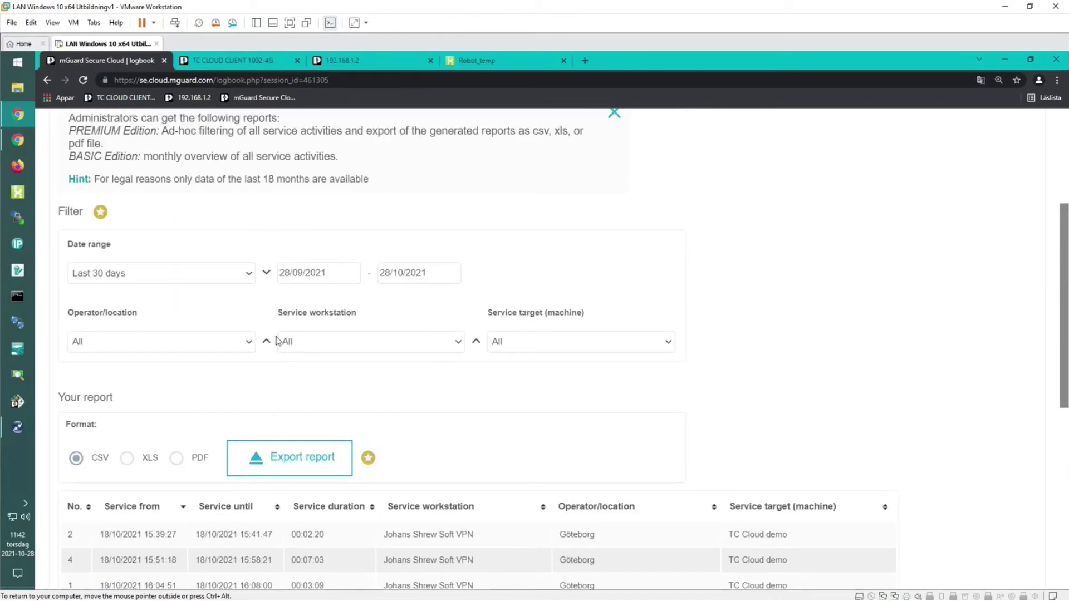
Check the operator/location, service workstation and service target filter choices, leaving them at All.
left_click(249, 342)
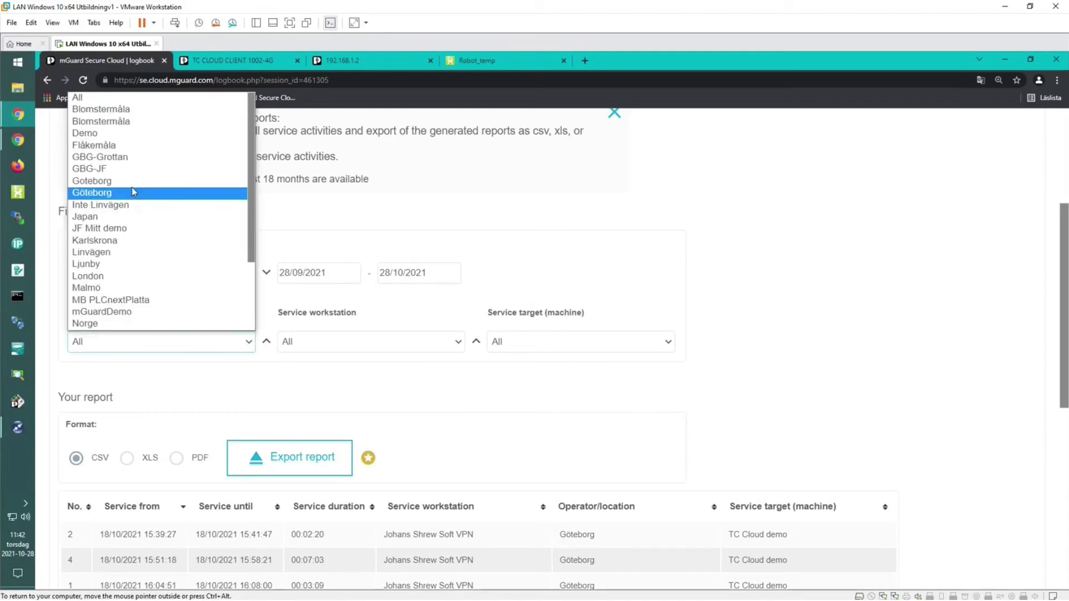
left_click(449, 341)
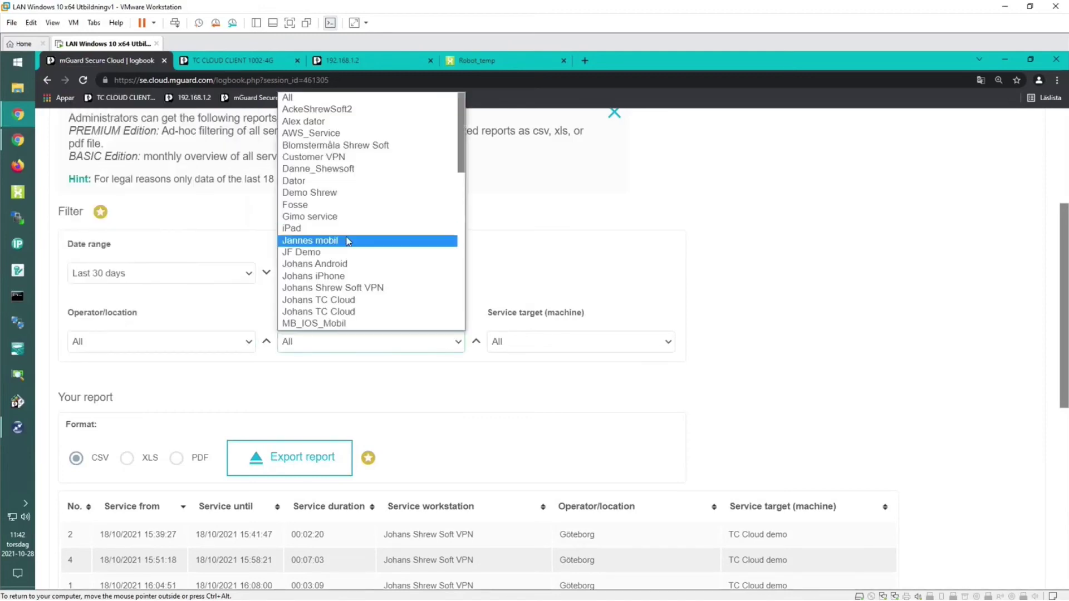
left_click(692, 347)
left_click(668, 342)
scroll(589, 174, "down", 1)
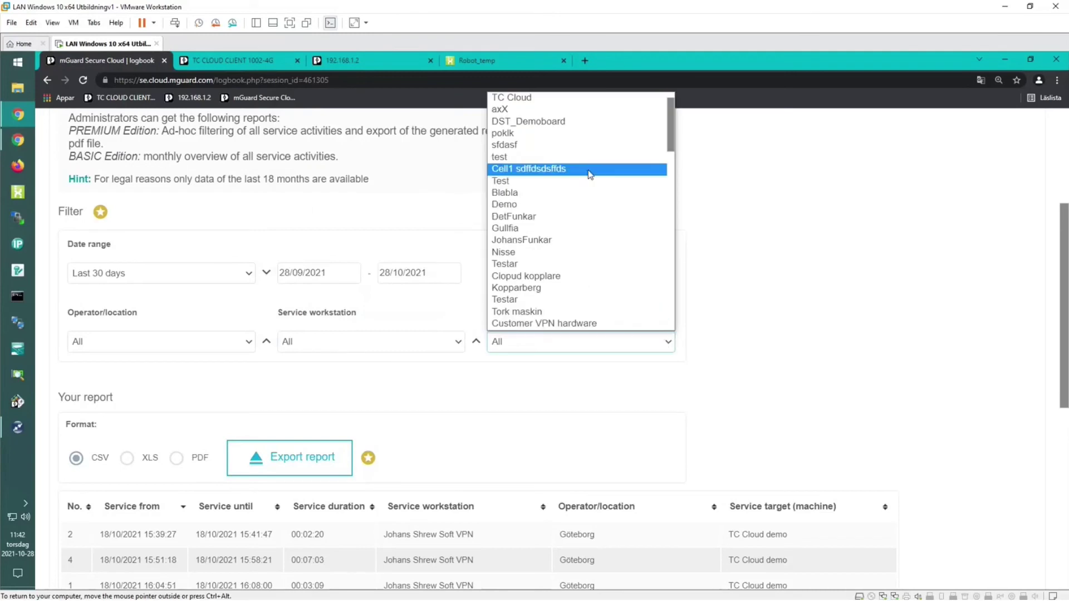
left_click(813, 232)
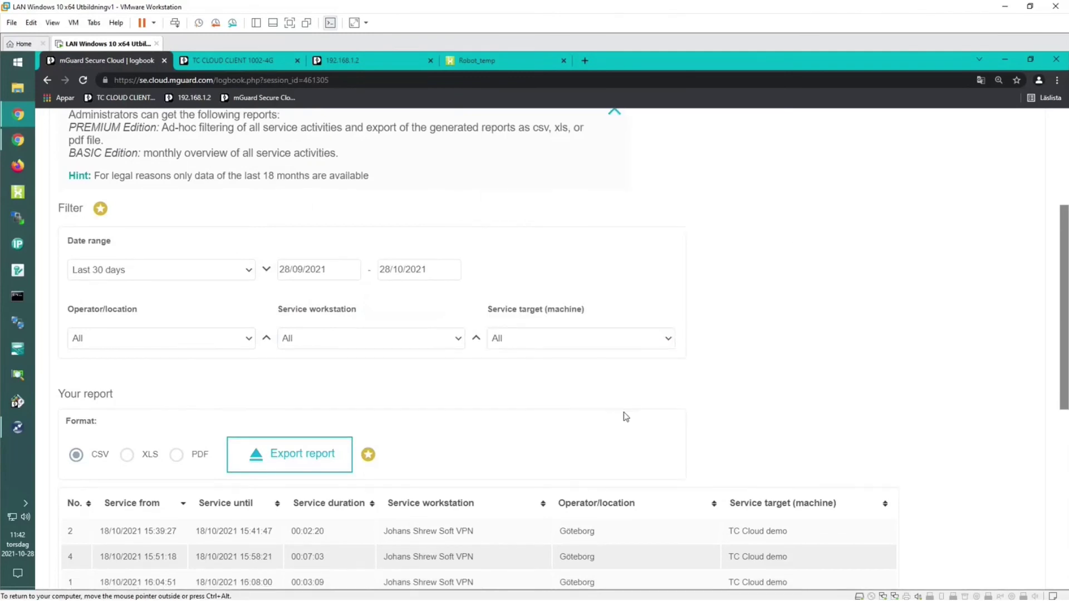
Scroll through the rest of the logbook page and back up to the start page.
scroll(626, 417, "down", 2)
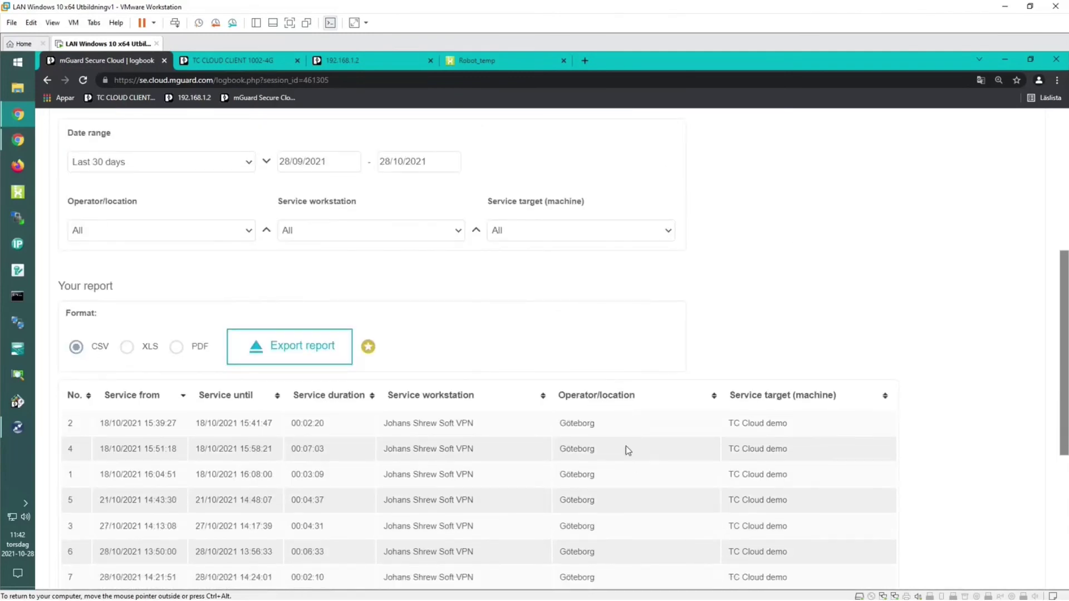
scroll(626, 449, "down", 1)
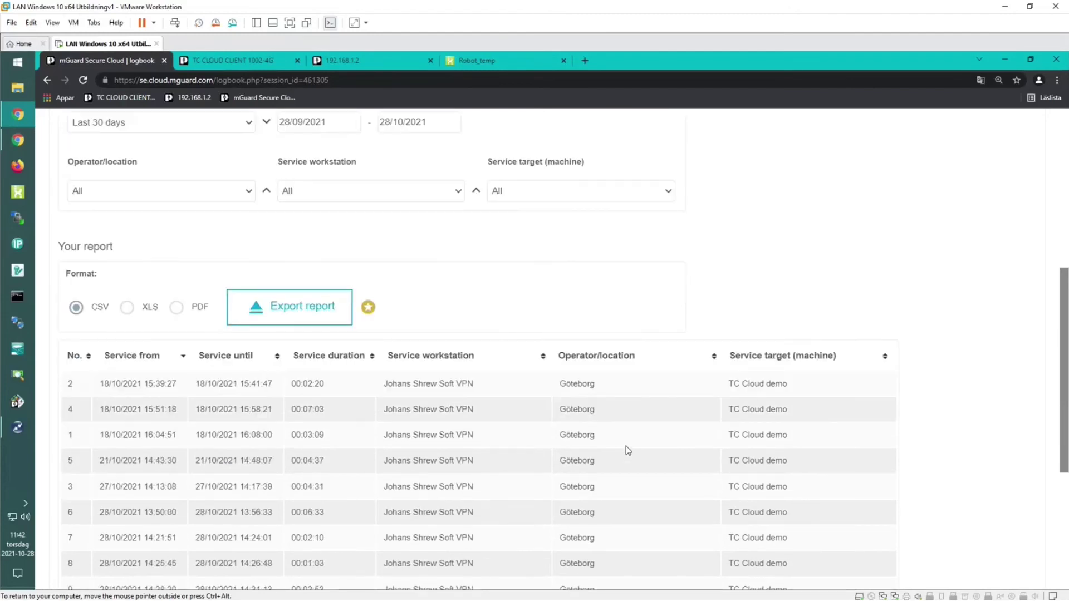
scroll(496, 319, "up", 1)
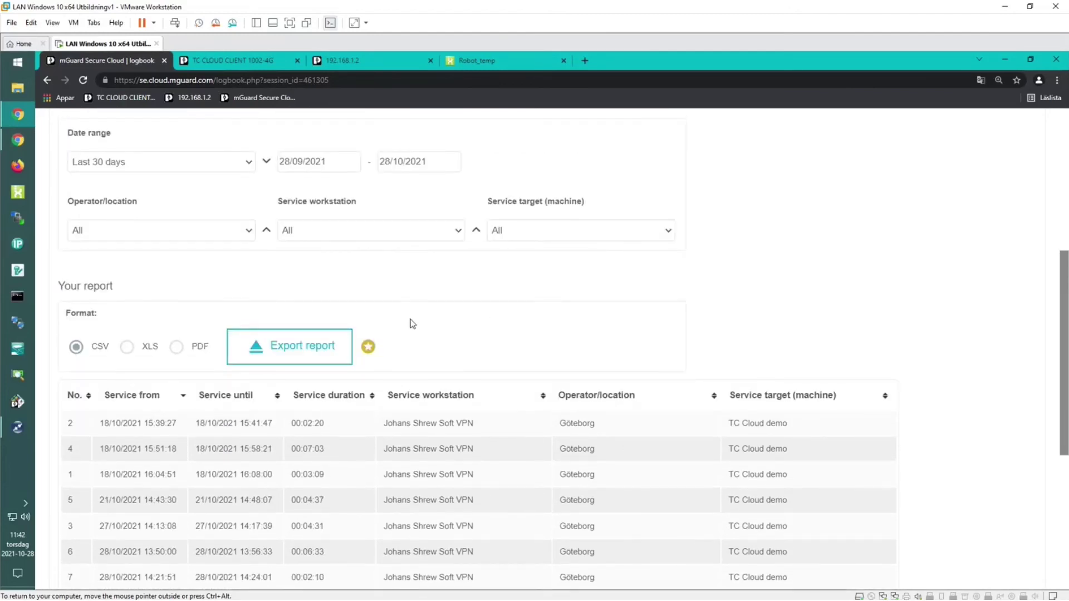
scroll(424, 351, "up", 2)
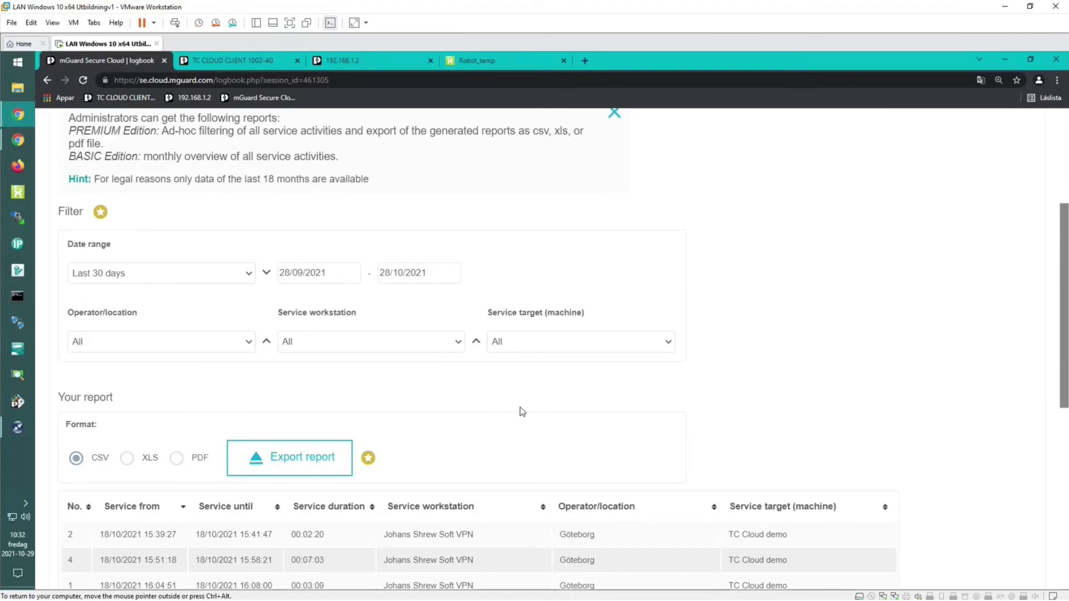
scroll(522, 412, "down", 3)
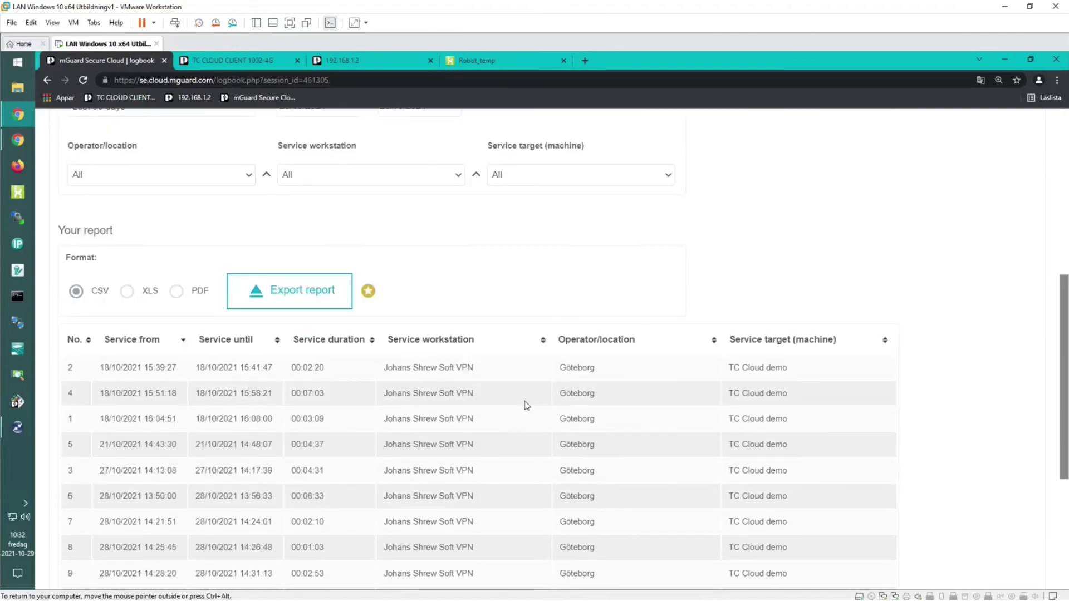
scroll(526, 405, "up", 4)
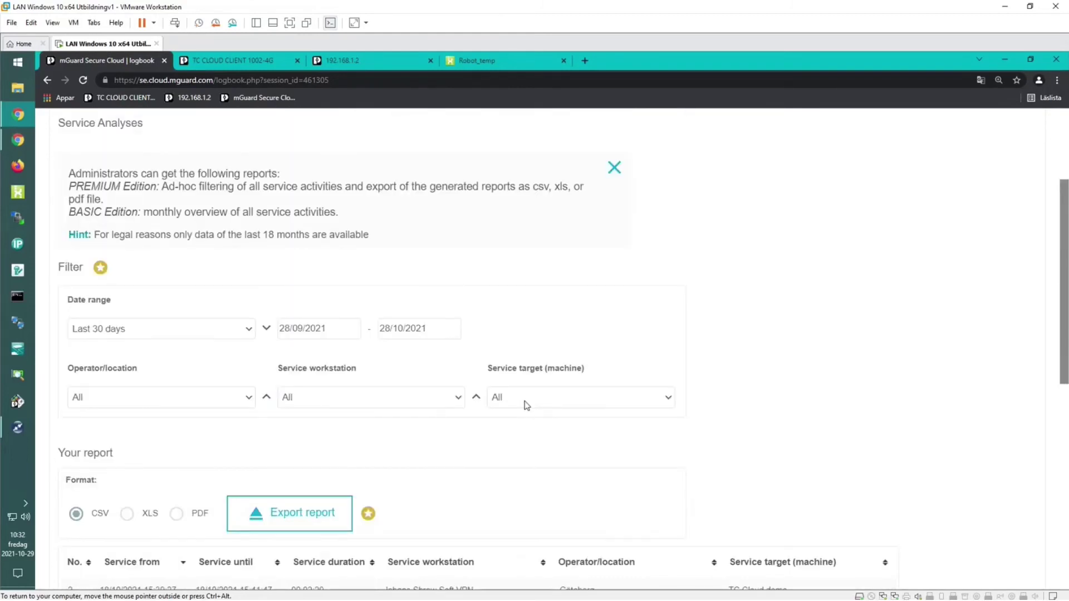
scroll(525, 406, "up", 1)
scroll(508, 420, "down", 1)
mouse_move(370, 513)
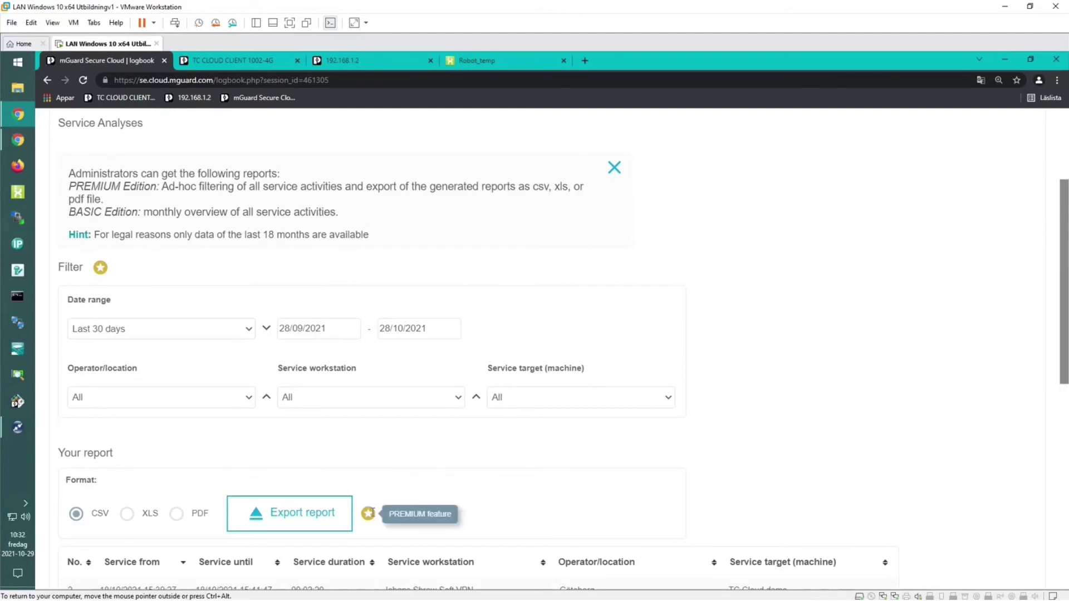
scroll(566, 318, "up", 3)
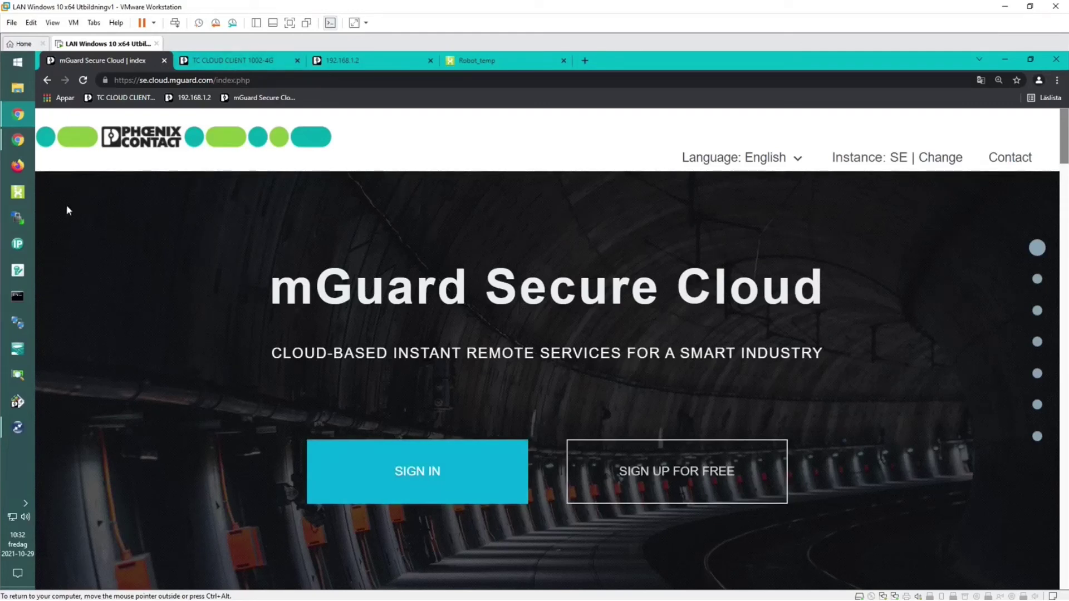
Close the incognito window and the TC CLOUD CLIENT, 192.168.1.2 and Robot_temp tabs.
left_click(18, 140)
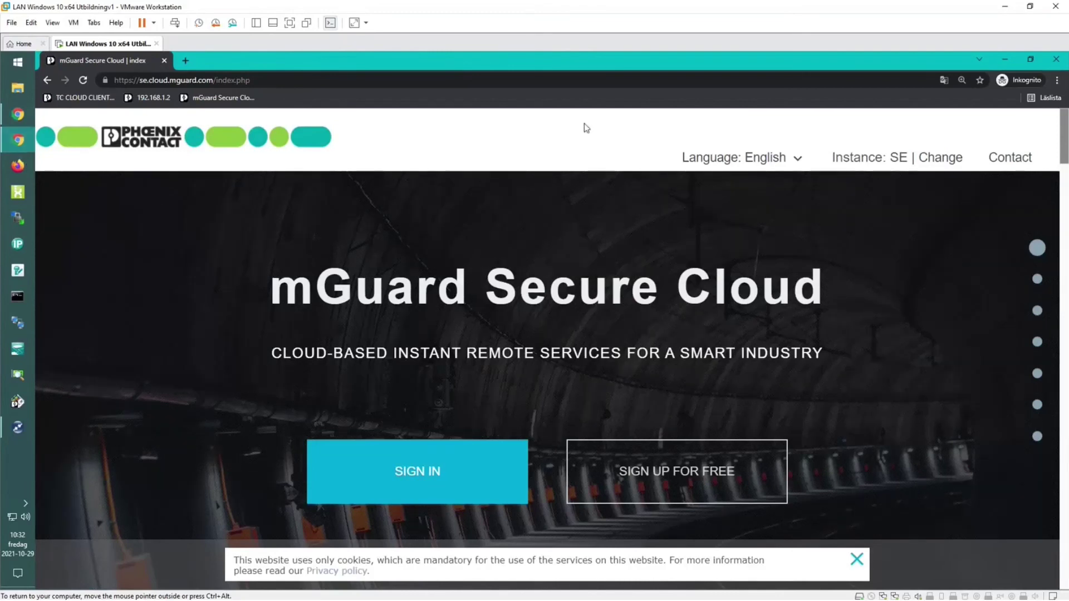
left_click(164, 61)
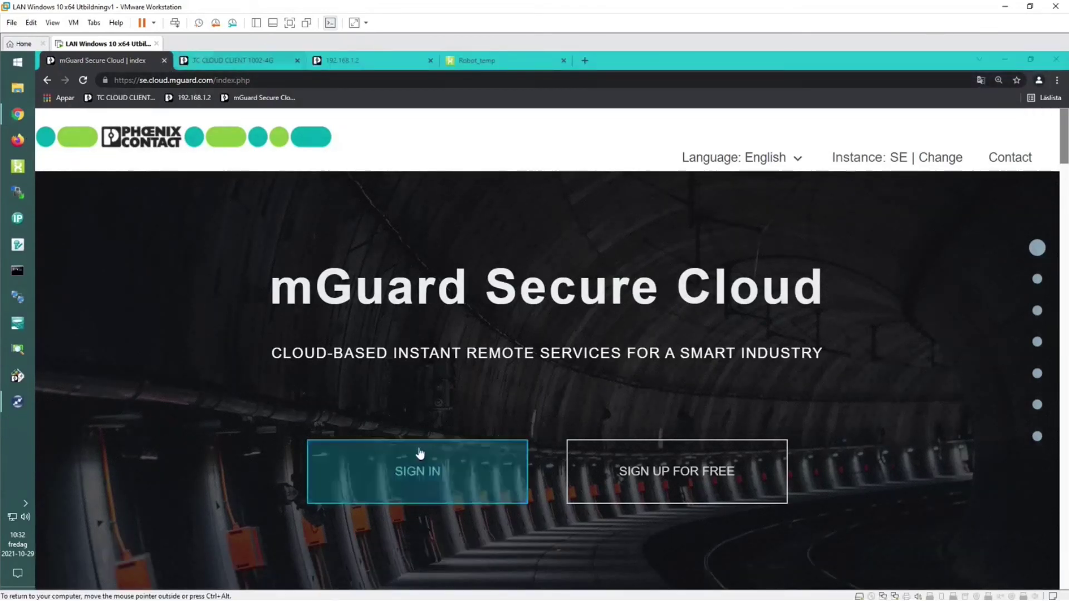
left_click(299, 59)
left_click(299, 59)
left_click(298, 60)
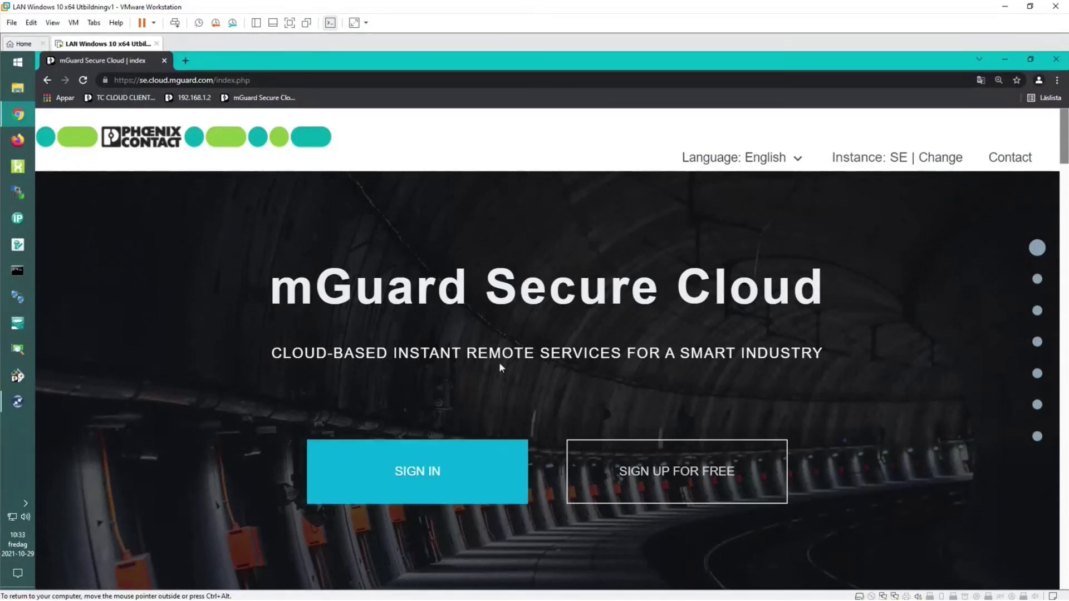
key("ctrl+alt")
Sign in with the account ID, the saved user address and the password.
left_click(419, 471)
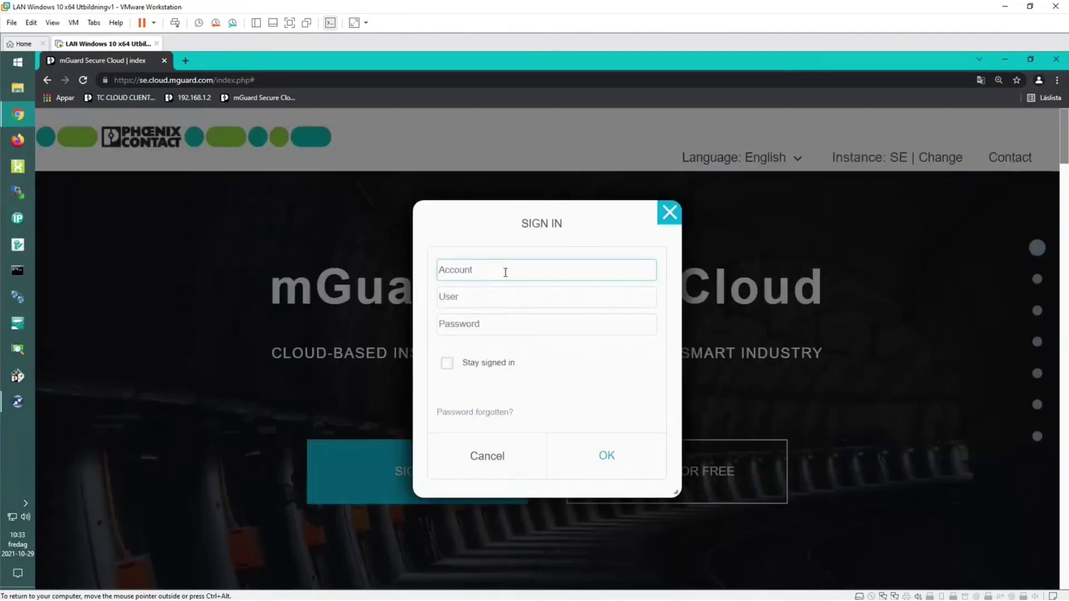
type("PHO27300SE")
left_click(480, 299)
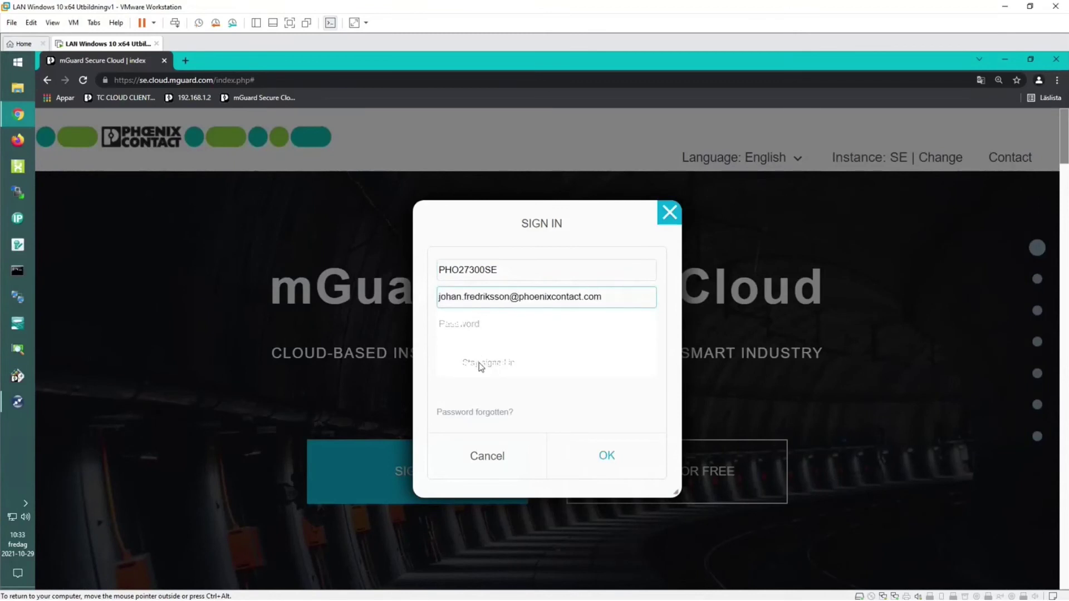
left_click(479, 363)
left_click(471, 327)
type("•••••••••")
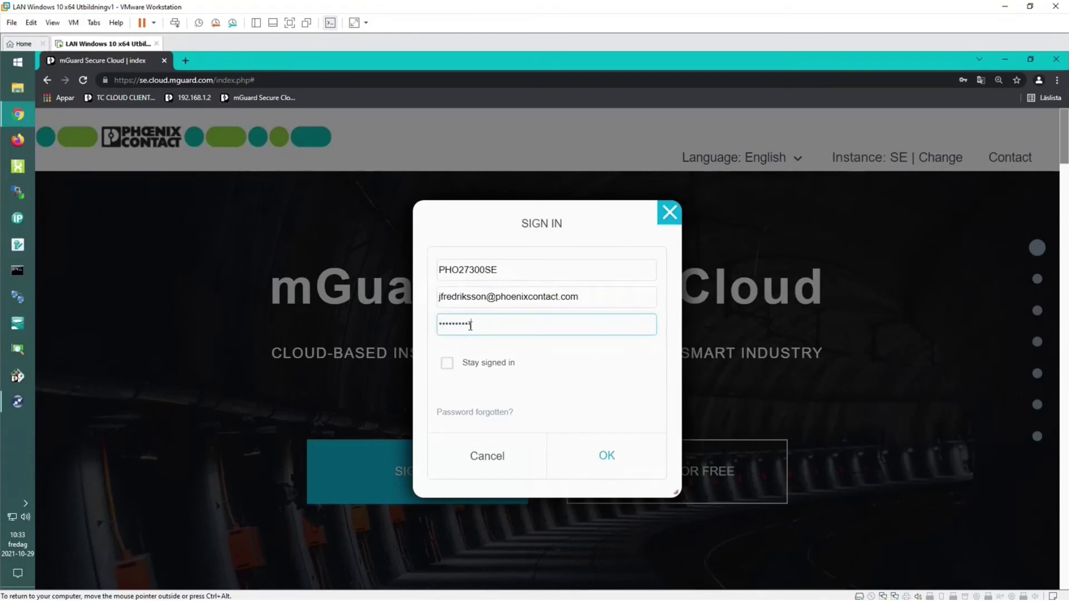
key("Return")
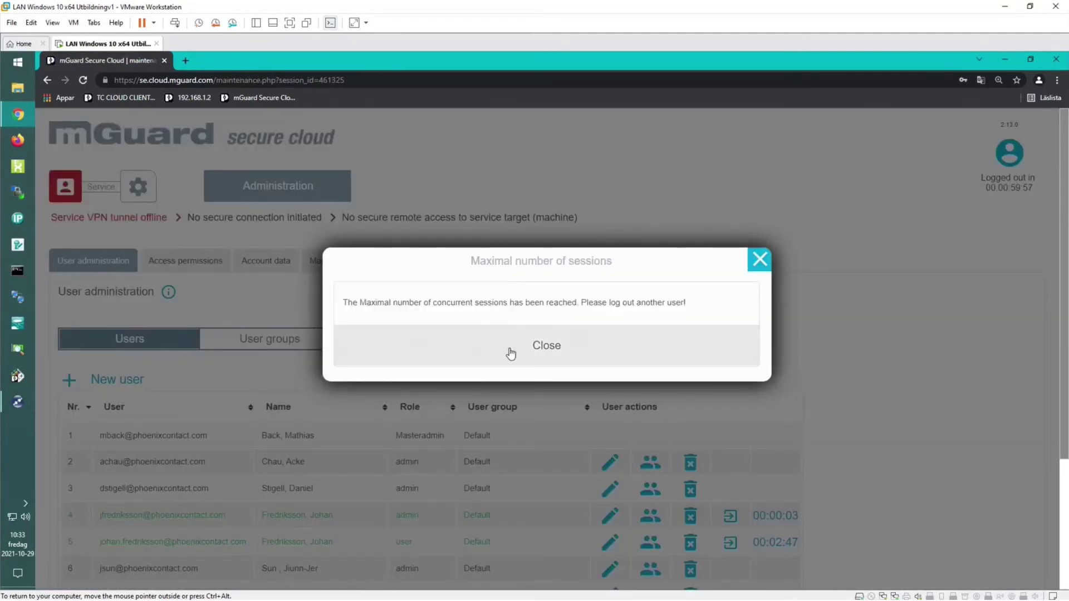
Dismiss the session-limit warning, log out the user-role session, and sign out the admin.
left_click(510, 354)
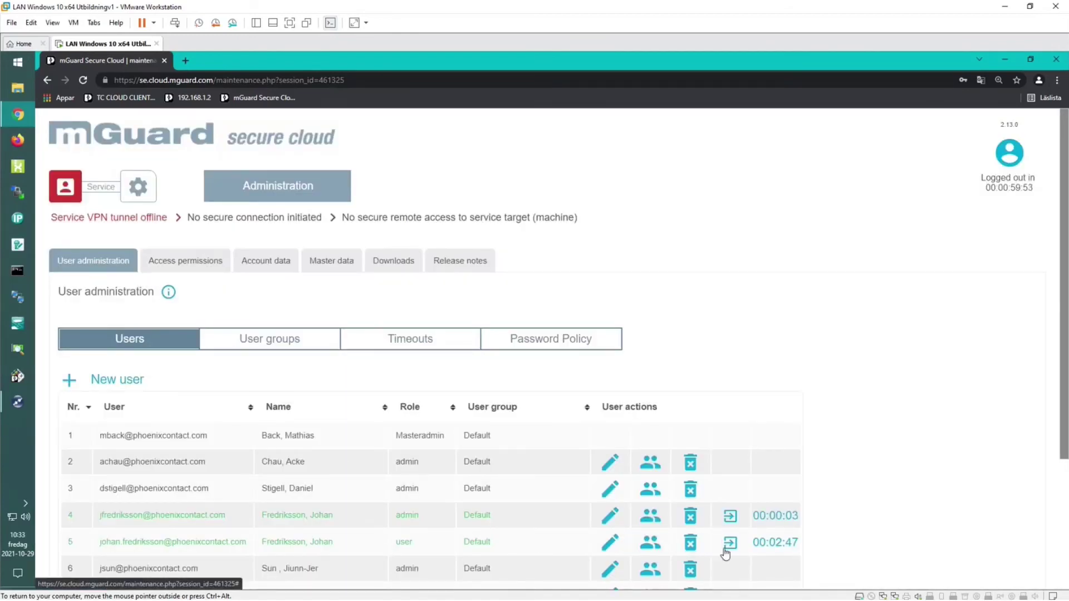
scroll(734, 548, "down", 2)
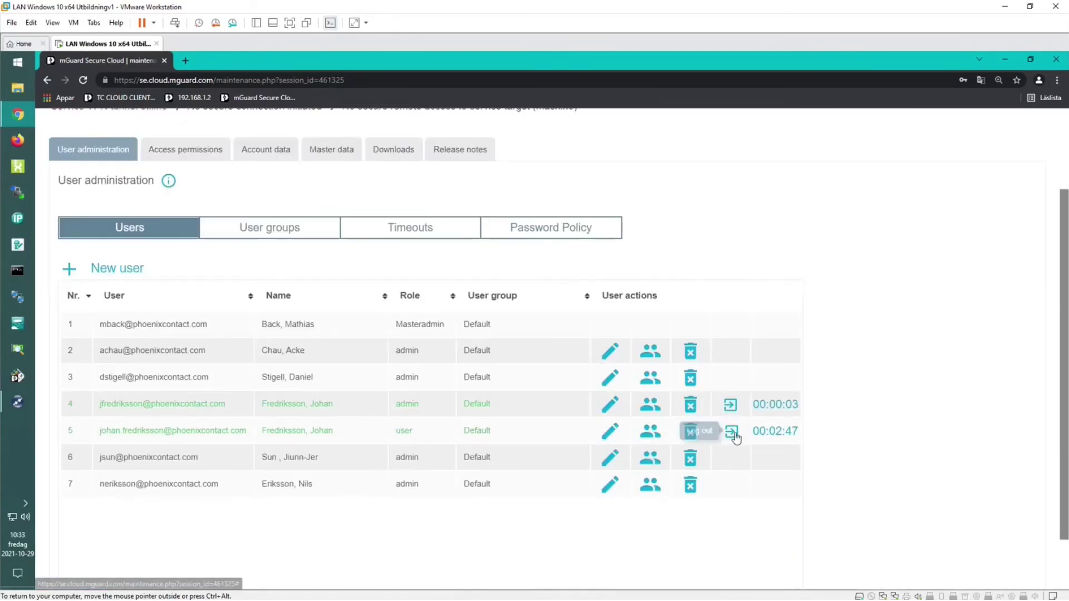
left_click(733, 431)
left_click(664, 402)
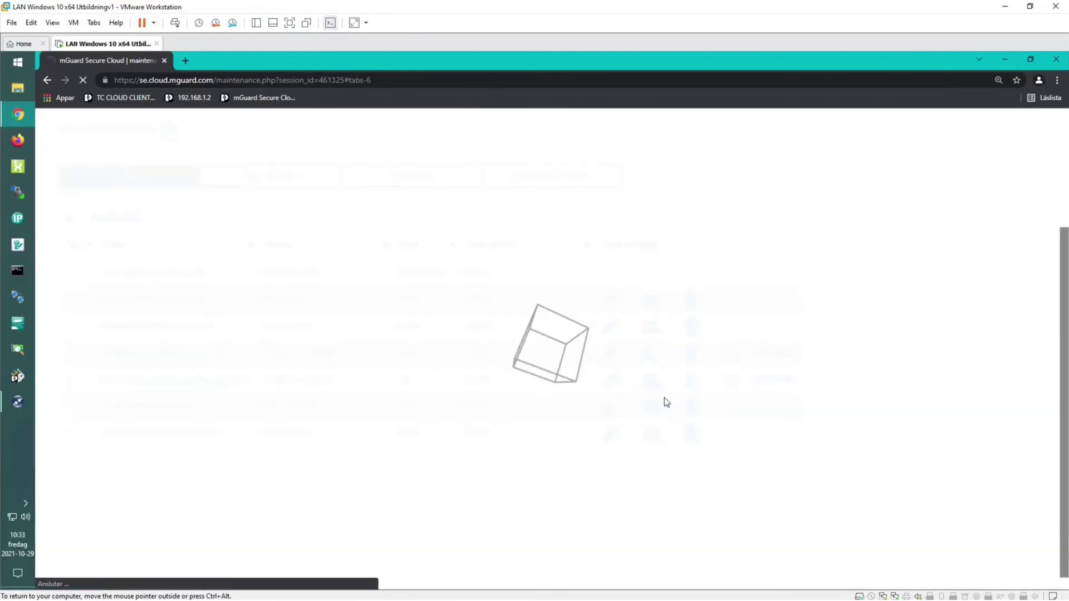
scroll(835, 398, "down", 2)
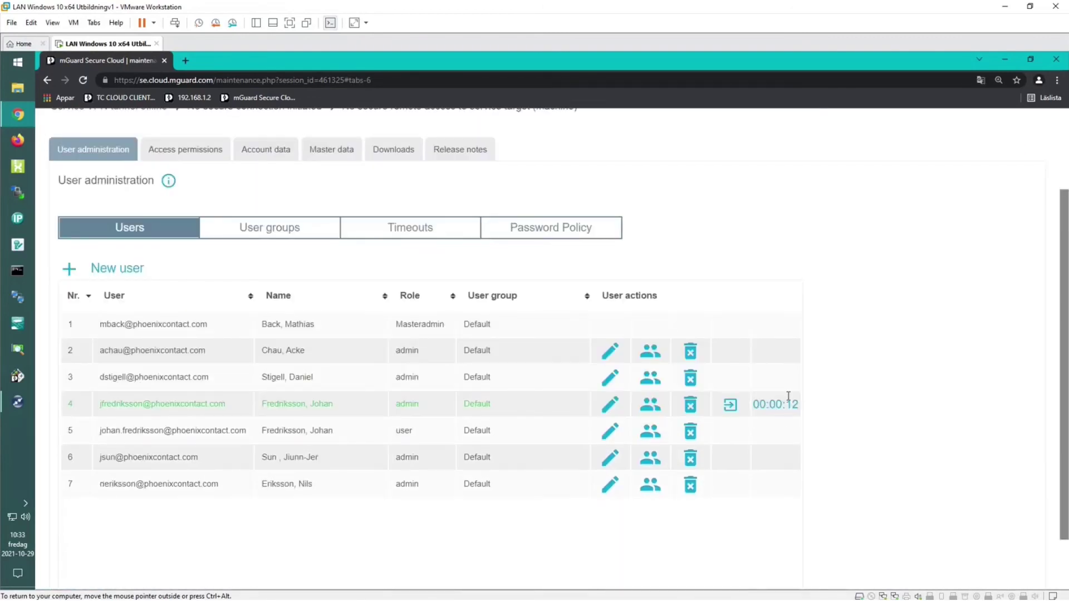
scroll(823, 399, "up", 2)
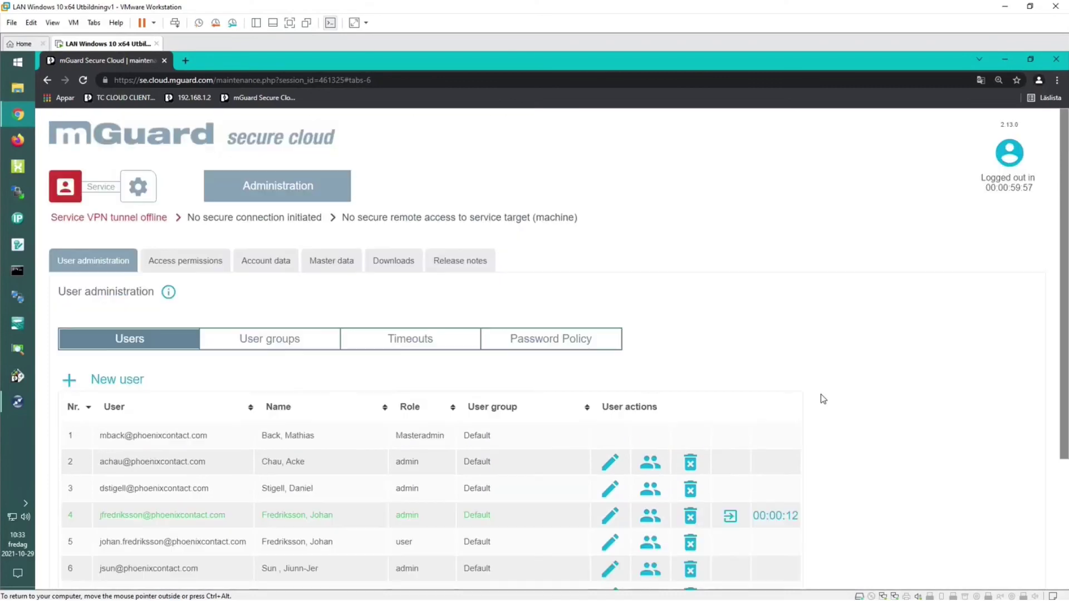
left_click(1009, 153)
left_click(982, 341)
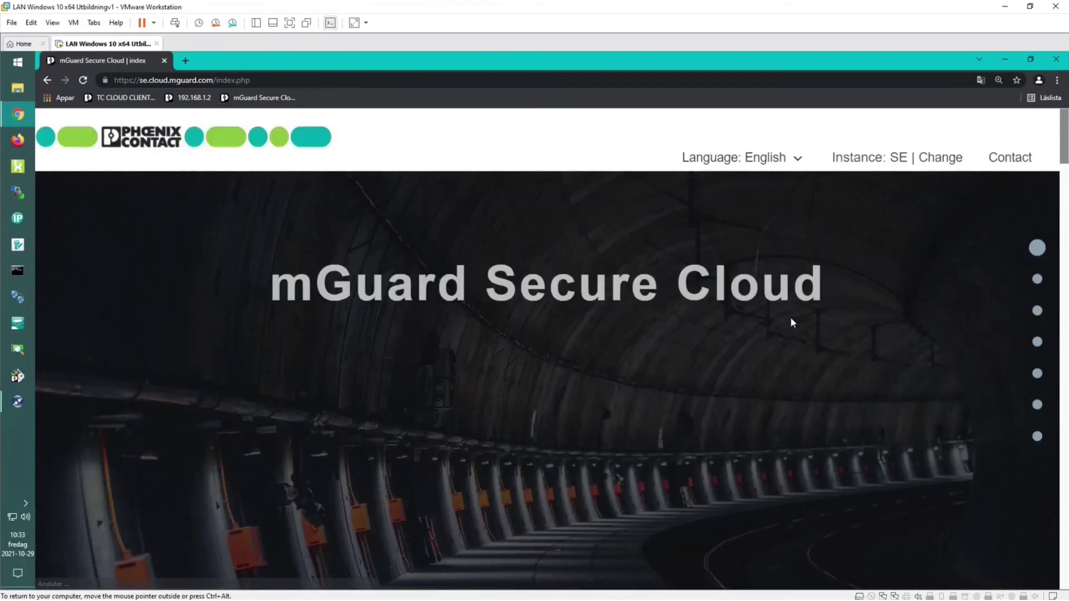
Sign back in as admin with autofilled account and user, then go to Administration.
left_click(437, 477)
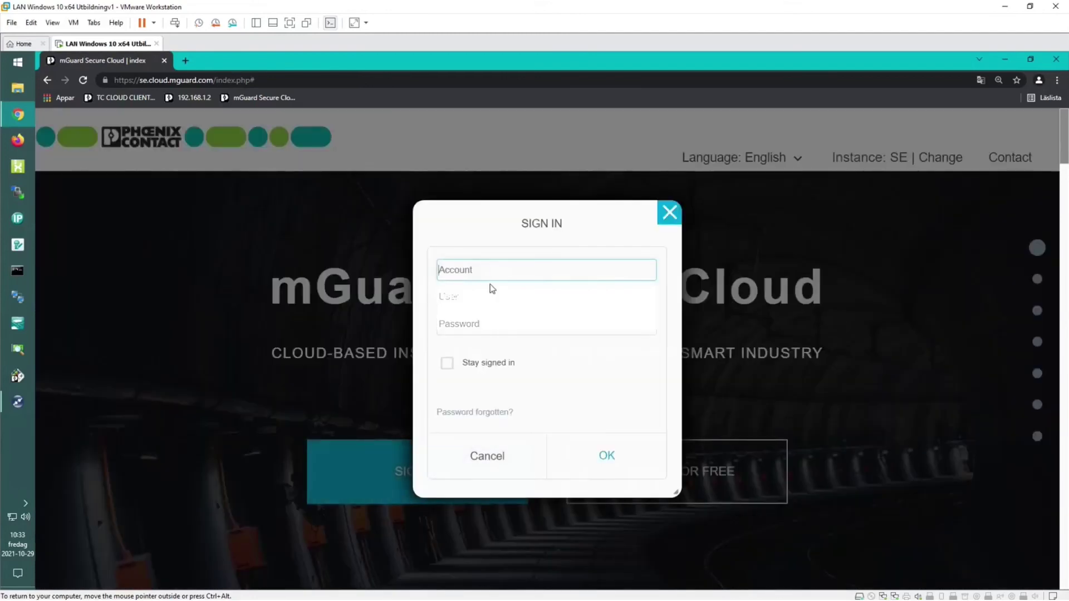
type("PHO27300SE")
left_click(478, 299)
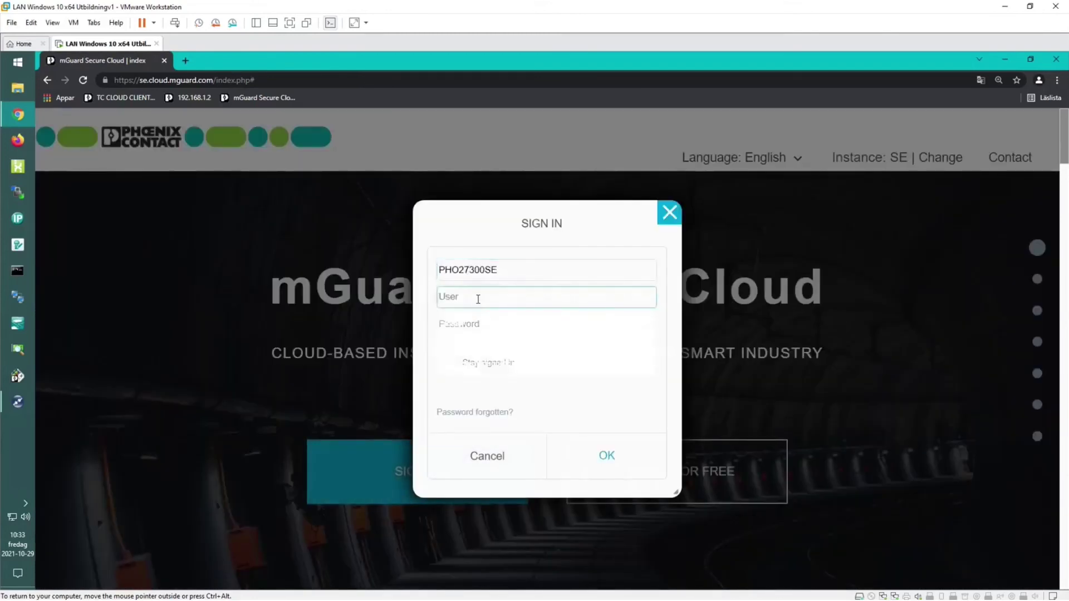
key("ctrl+v")
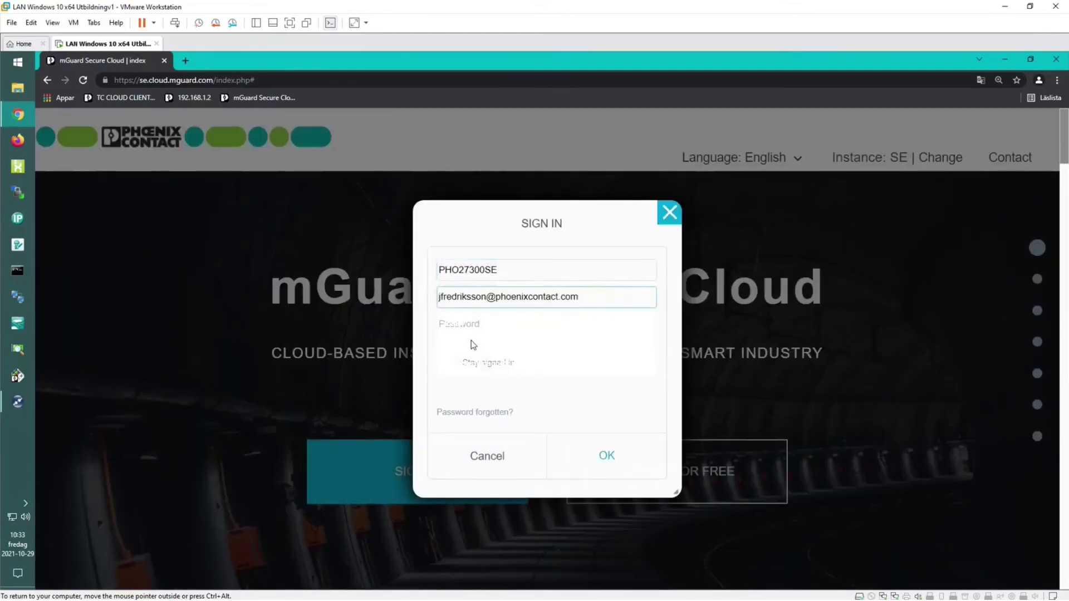
left_click(456, 324)
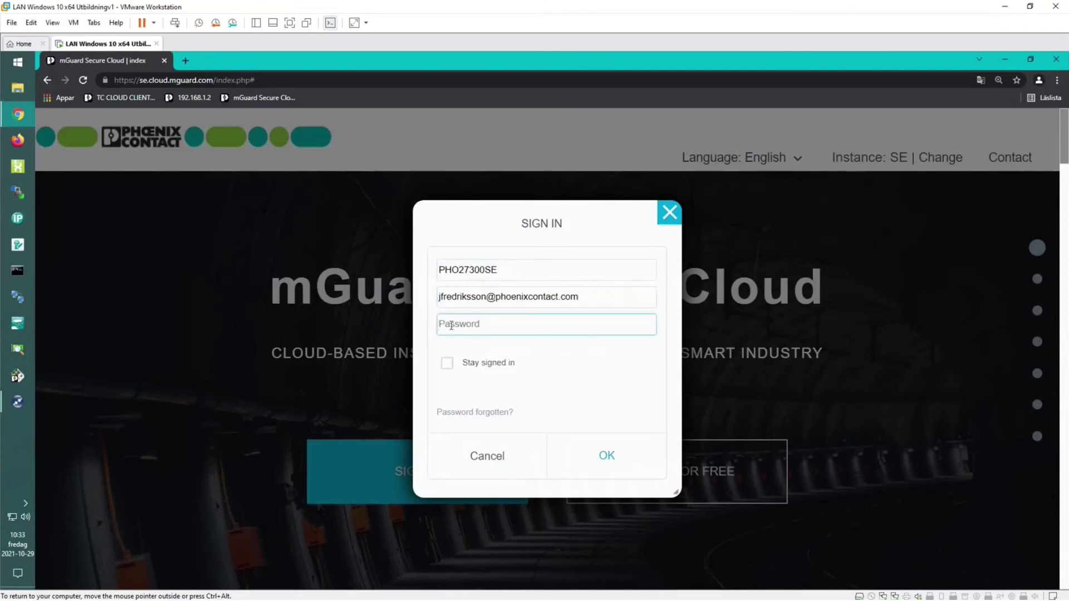
type("•••••••••••")
key("Return")
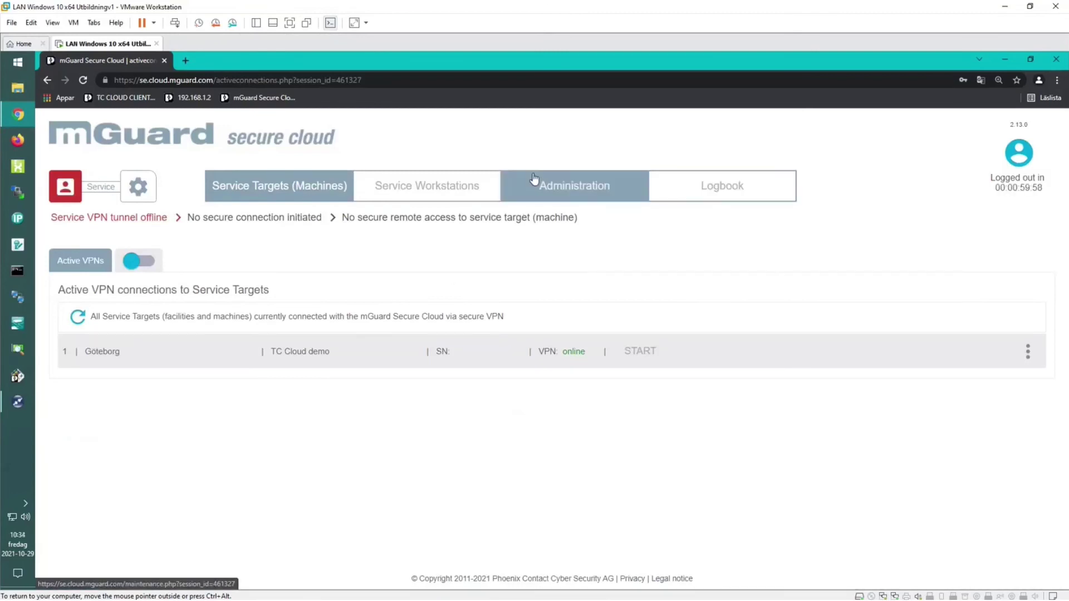
left_click(570, 183)
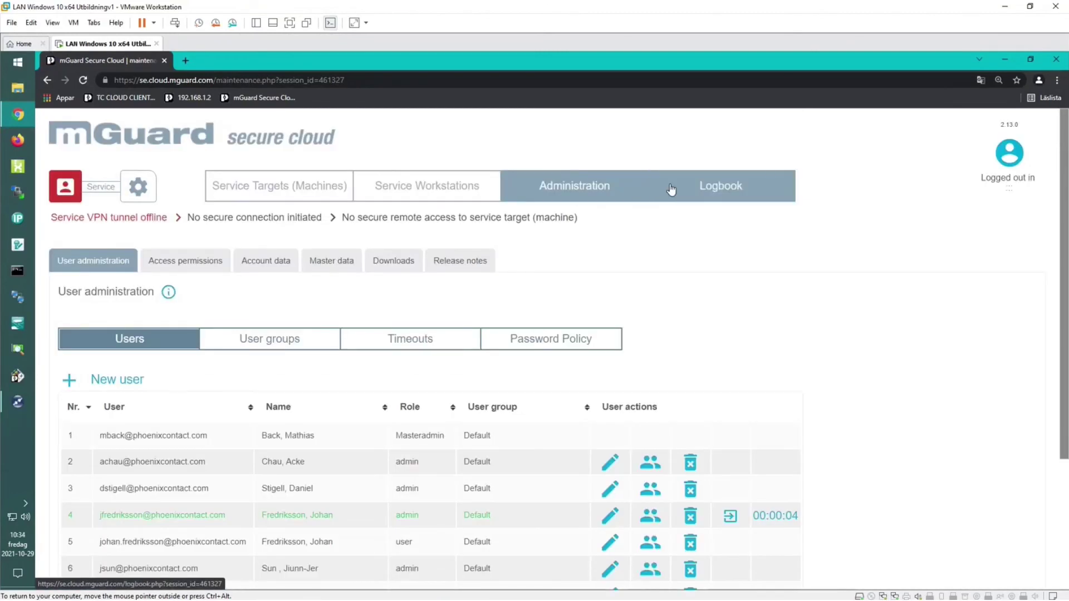